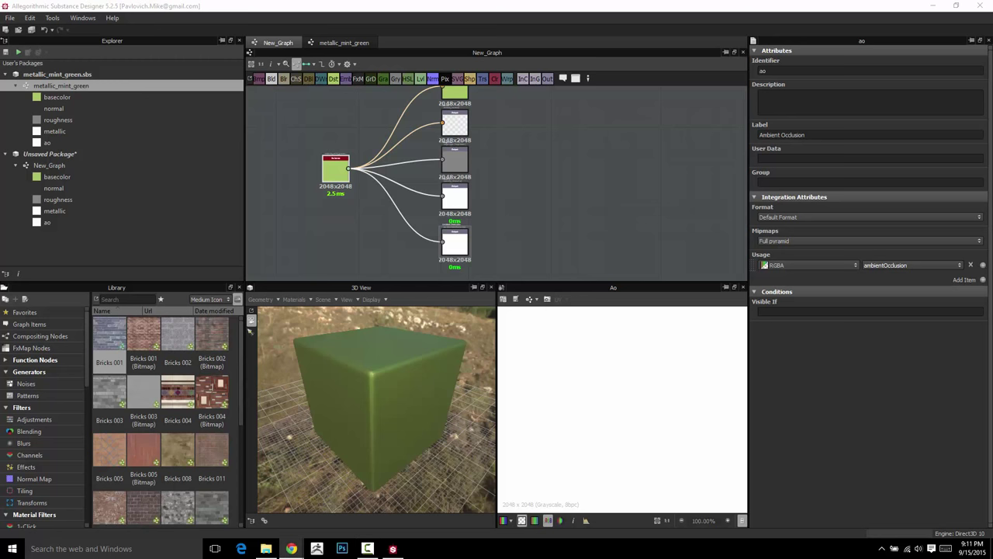
Review the metallic_mint_green graph's node layout and the preview cube in the 3D view.
click(291, 549)
scroll(528, 145, up, 2)
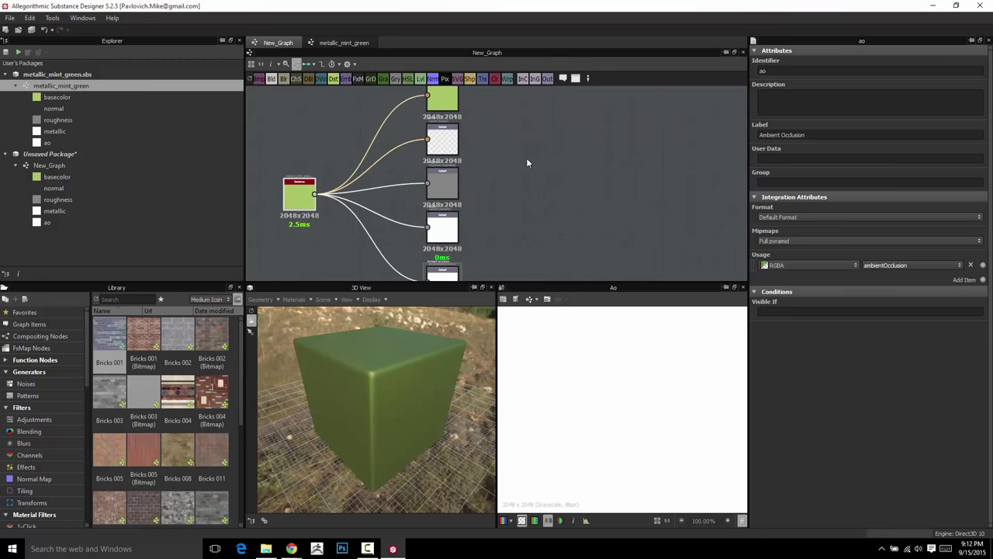
scroll(527, 163, down, 1)
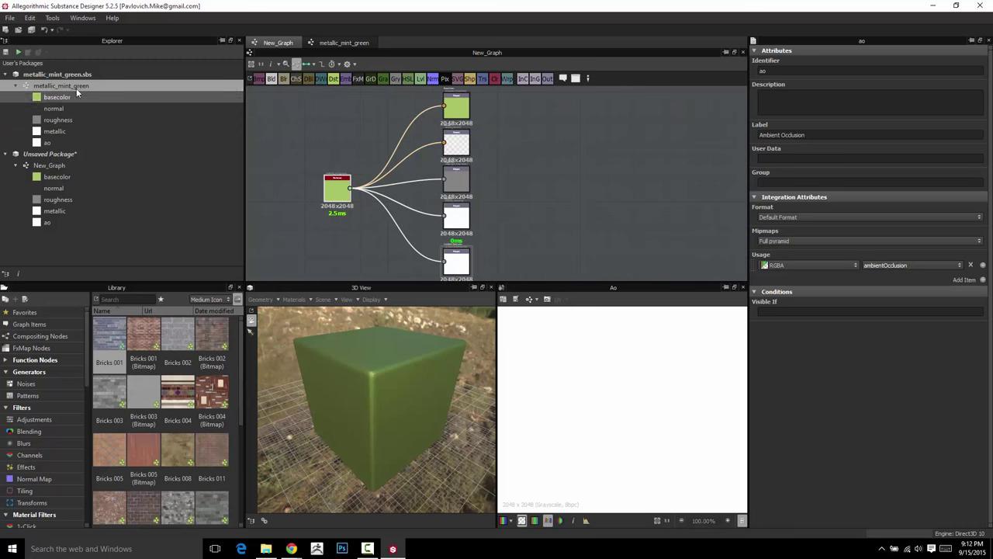
click(347, 42)
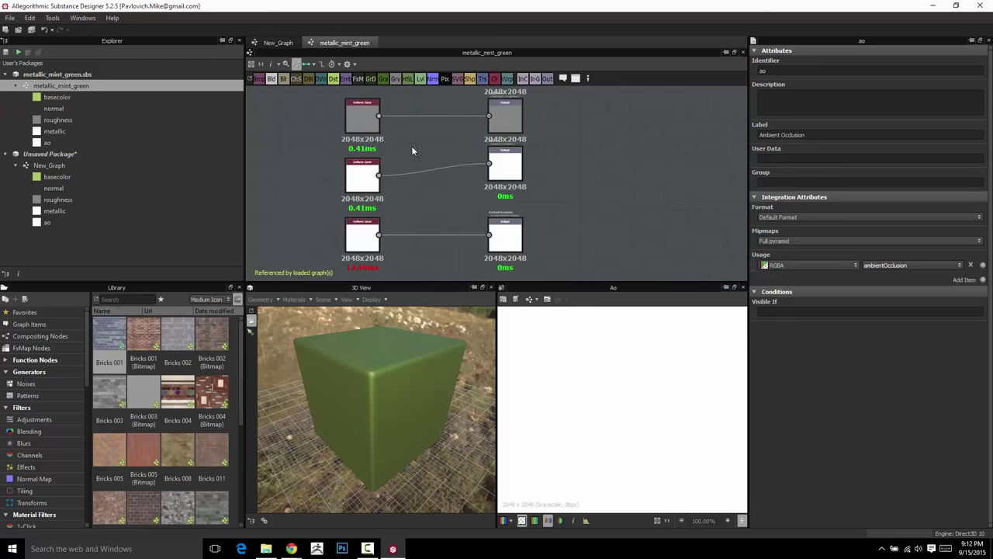
scroll(392, 180, down, 2)
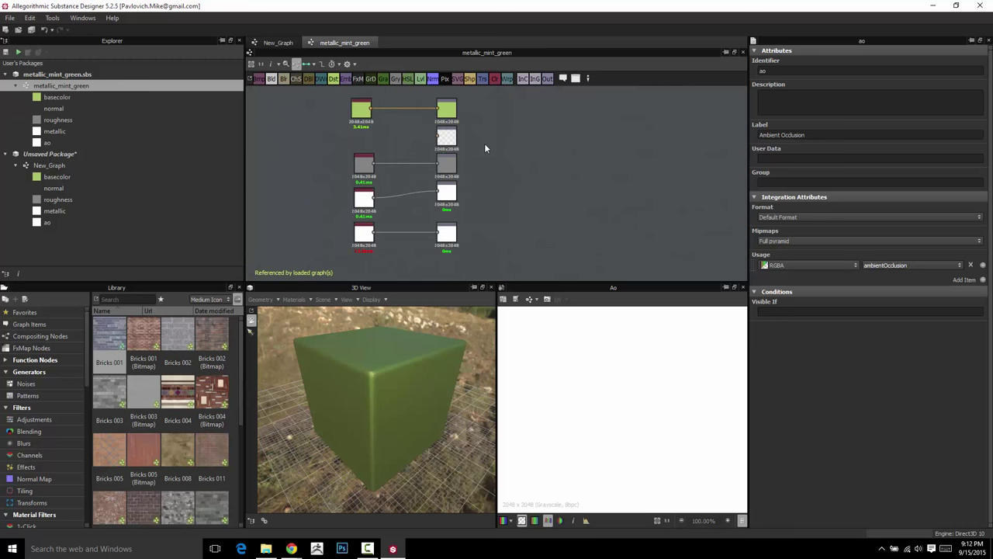
middle_drag(393, 137, 392, 145)
middle_drag(403, 345, 419, 356)
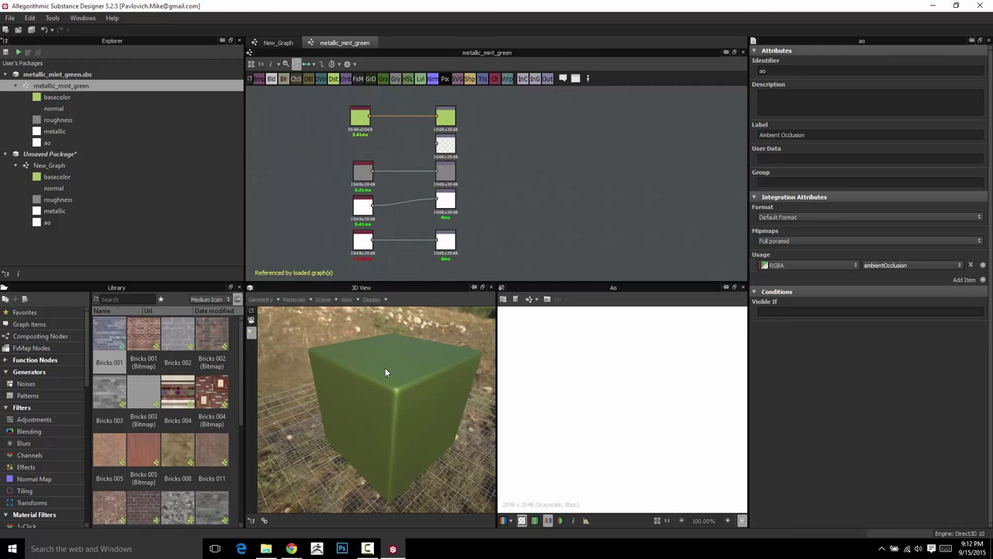
drag(377, 383, 369, 359)
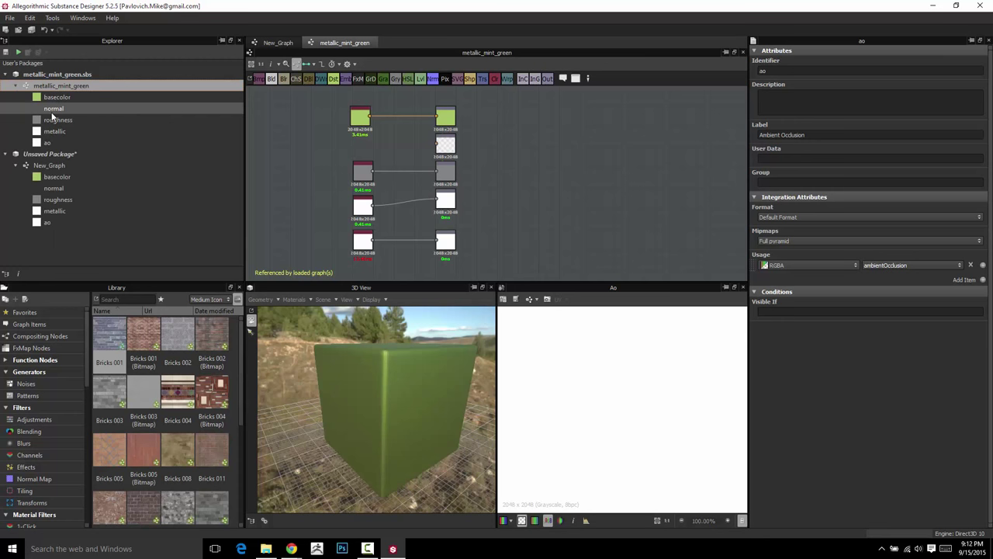
Collapse the metallic_mint_green graph and the unsaved package in the Explorer after displaying New_Graph.
click(15, 85)
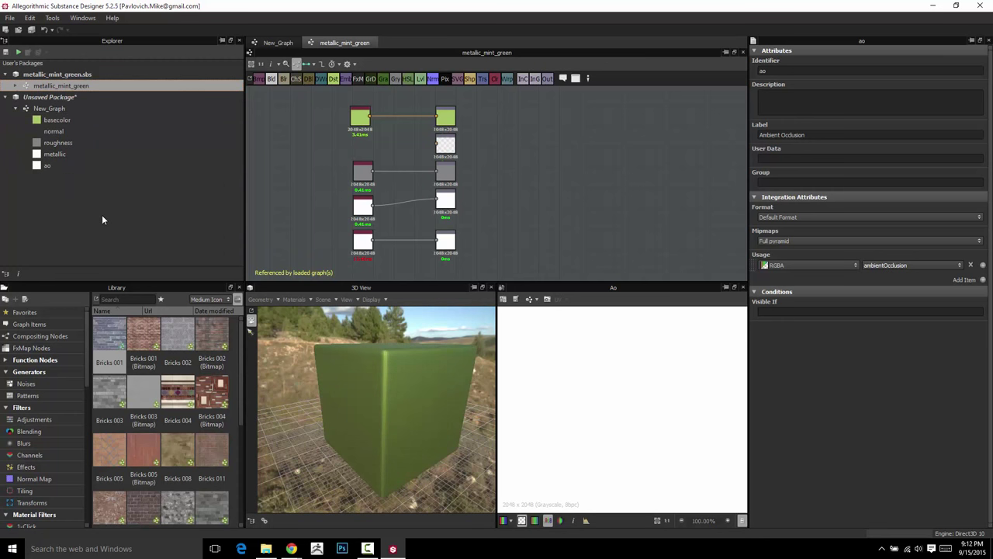
double_click(53, 113)
scroll(277, 147, down, 3)
scroll(309, 184, up, 3)
middle_drag(319, 135, 380, 155)
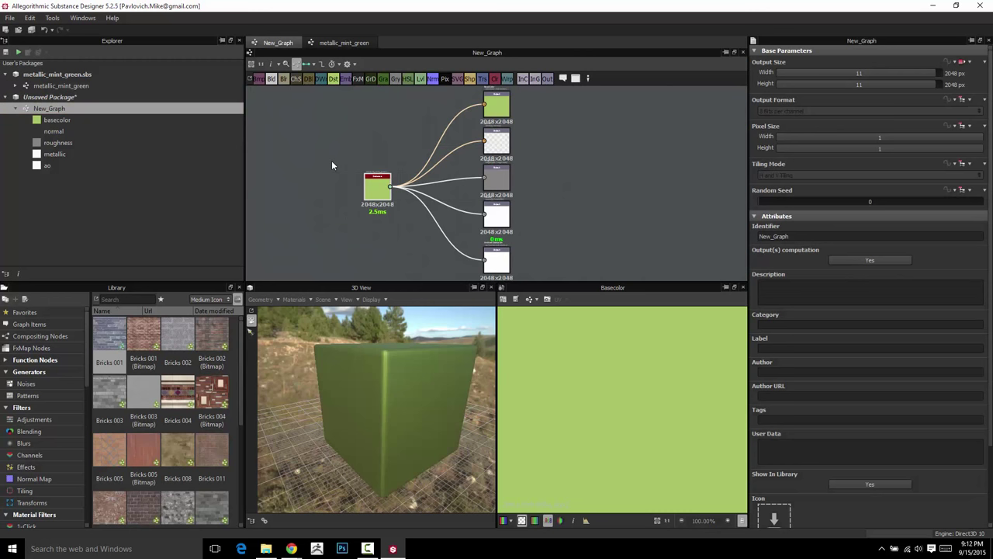
click(7, 99)
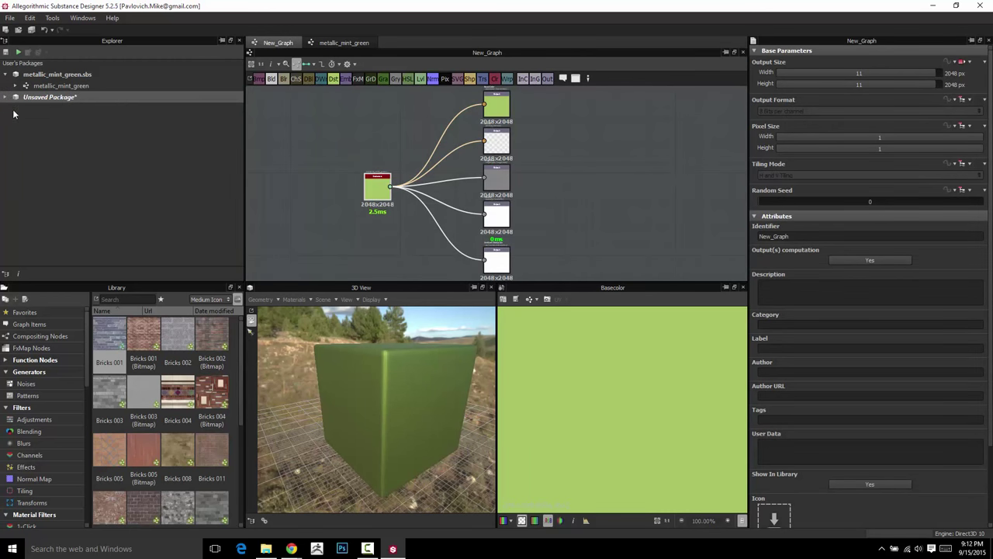
Create a new 2048 px substance graph from the Physically Based (Metallic/Roughness) template.
click(18, 29)
click(18, 32)
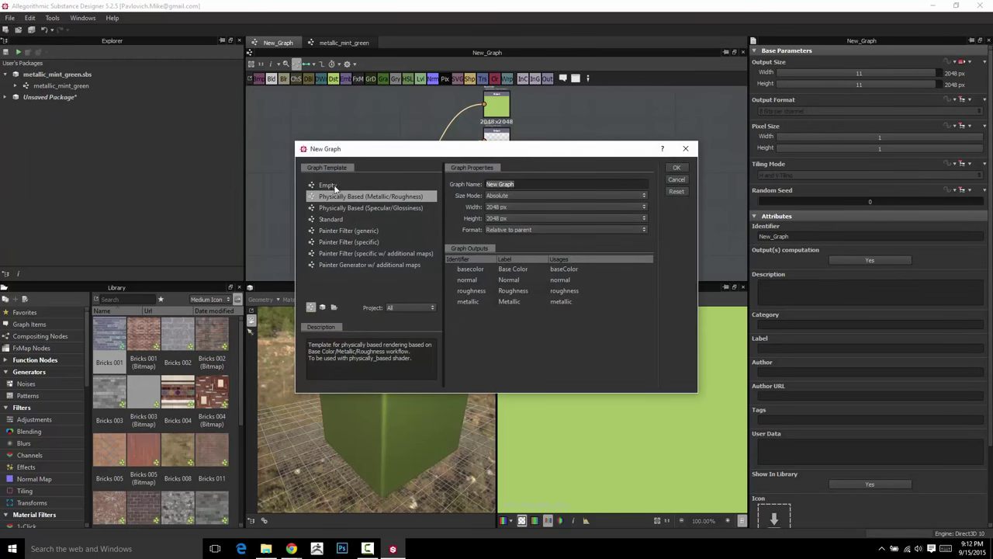
click(674, 169)
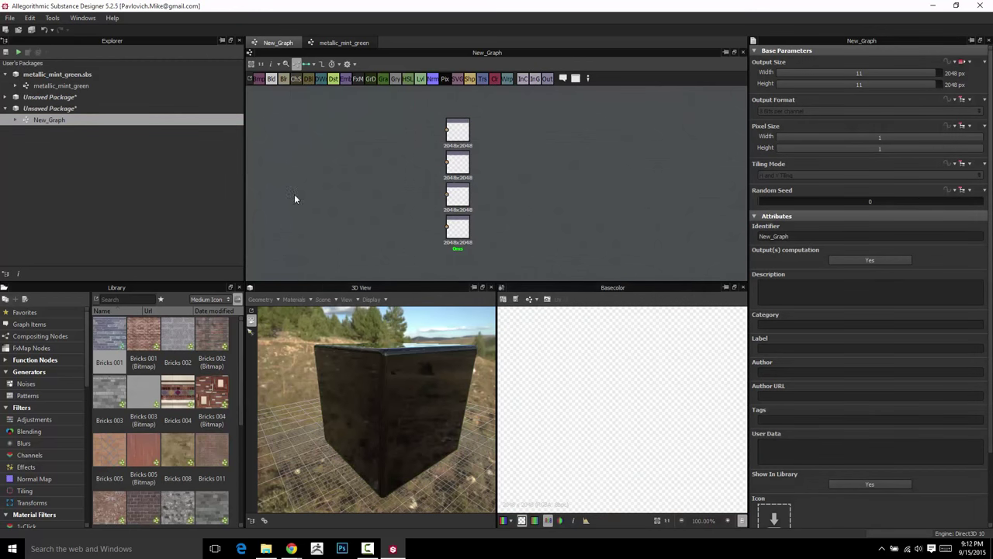
Find Base Material in the library, add it to the graph and connect it to the base color, normal, roughness and metallic outputs.
click(137, 298)
text(base ma)
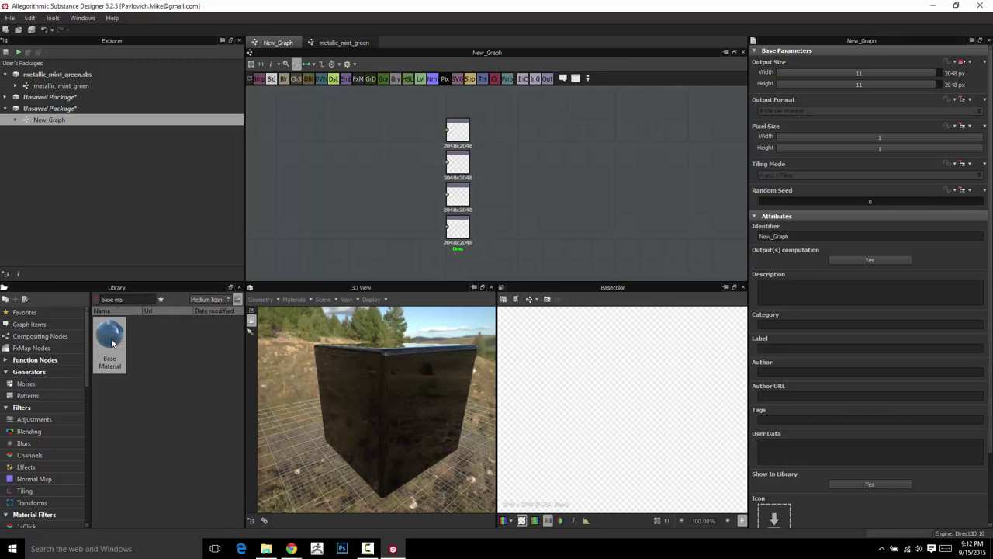
drag(105, 337, 496, 109)
scroll(336, 178, up, 2)
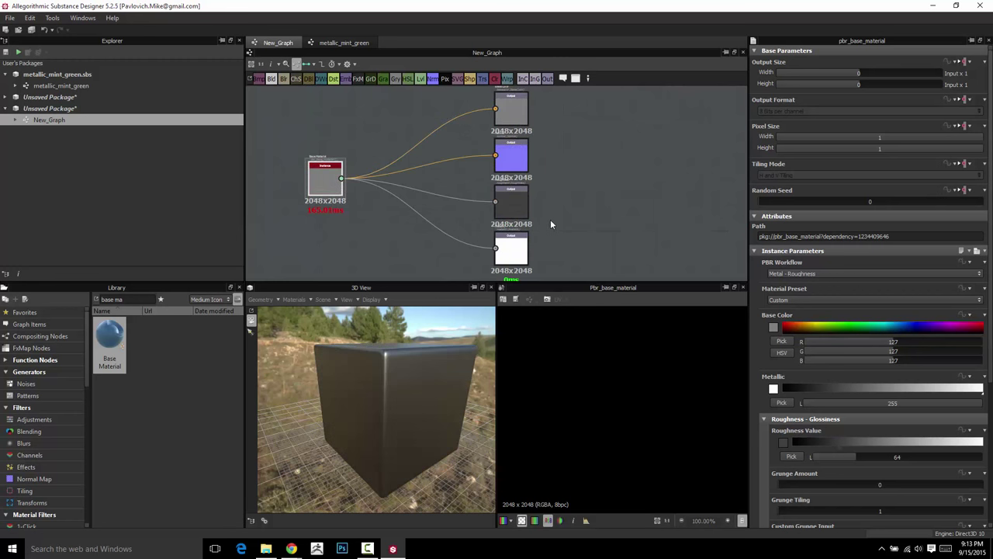
right_click(623, 142)
click(650, 200)
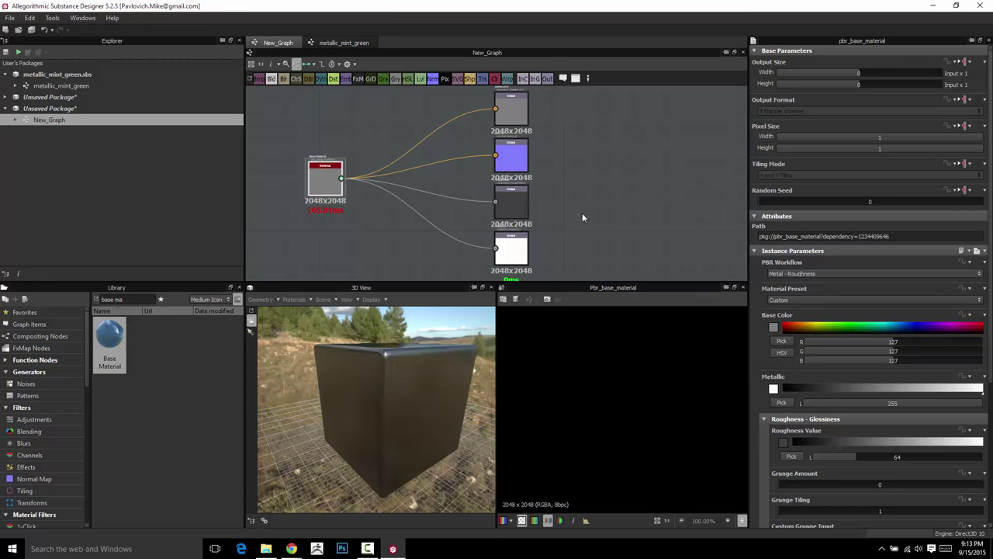
Examine the shaders available for the default material in the 3D view, including the options of physically_metallic_roughness.
drag(407, 352, 333, 330)
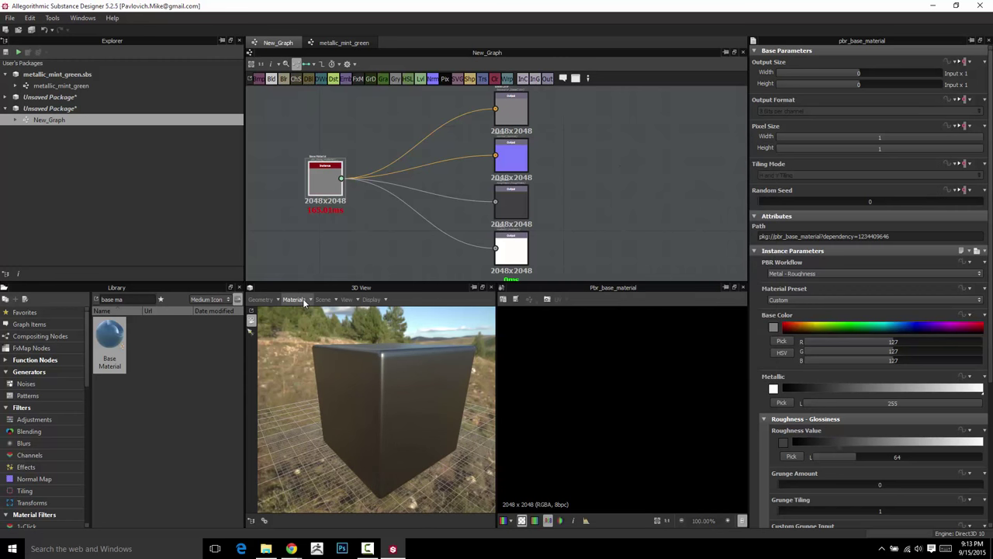
click(302, 298)
mouse_move(305, 314)
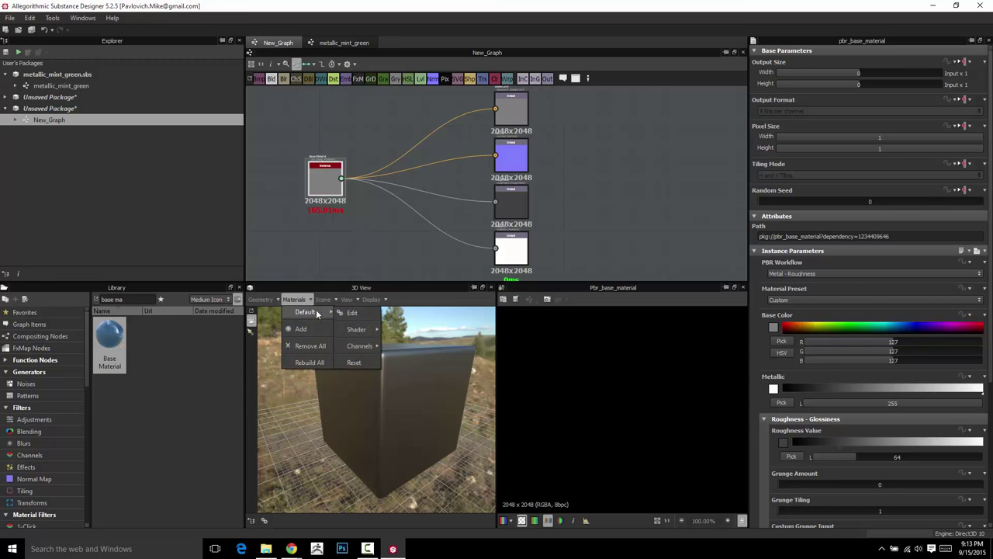
mouse_move(360, 328)
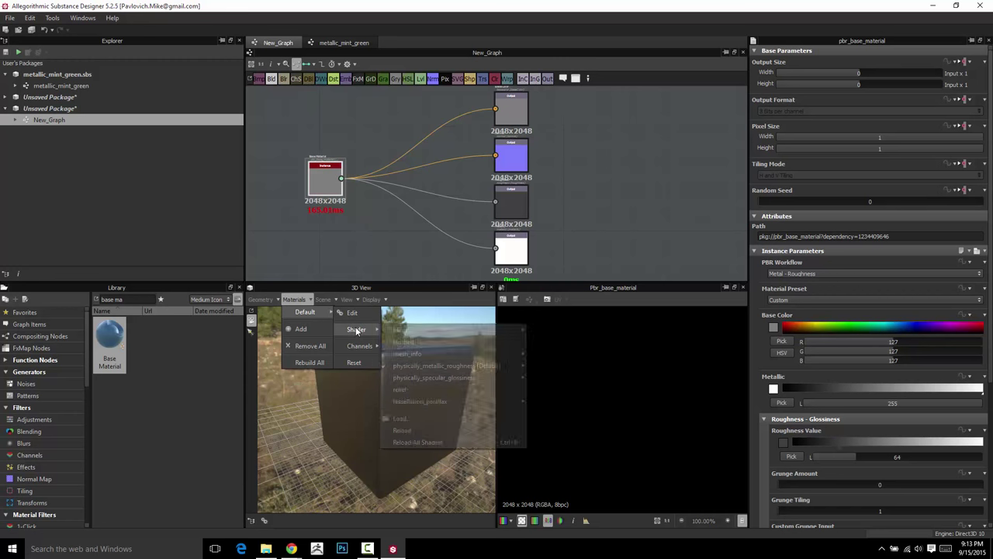
mouse_move(414, 370)
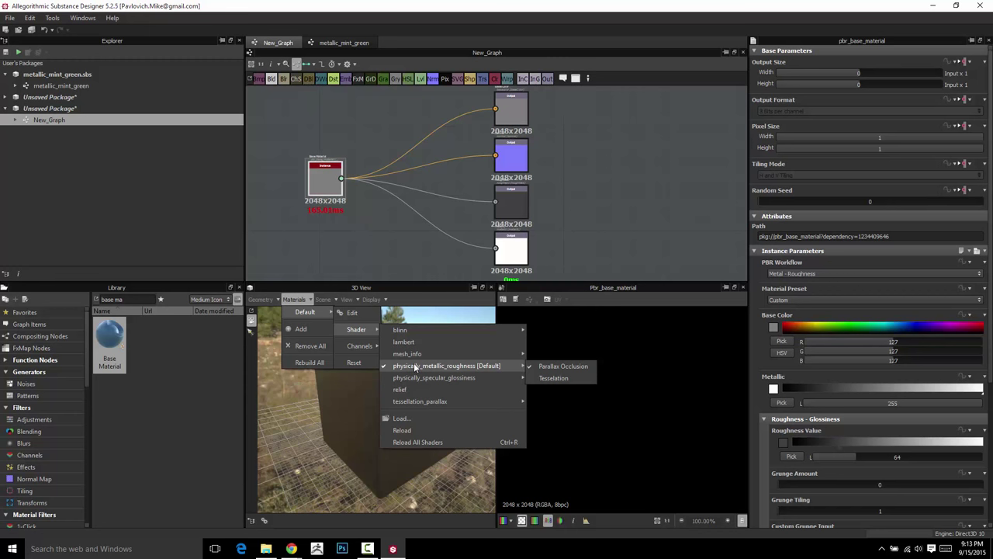
click(415, 236)
middle_drag(410, 234, 392, 222)
mouse_move(392, 346)
mouse_down()
mouse_move(399, 350)
mouse_move(384, 343)
mouse_up()
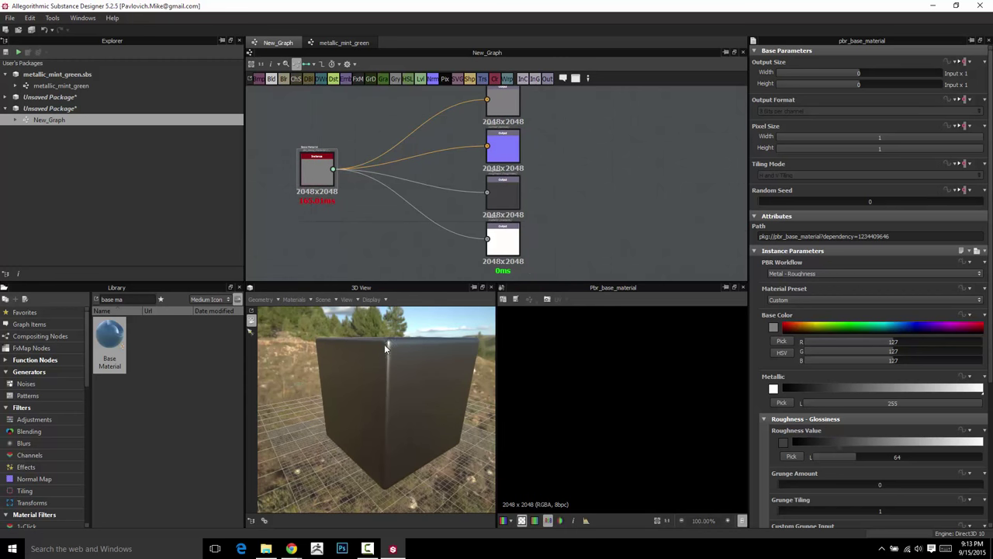
Check the primitive shapes available as preview geometry and inspect the cube in the 3D view.
click(273, 300)
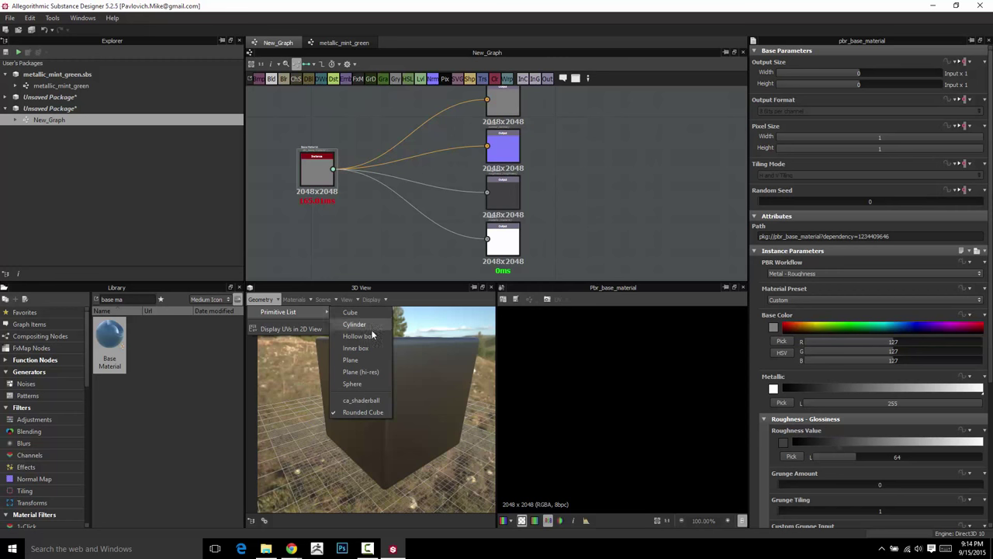
click(351, 313)
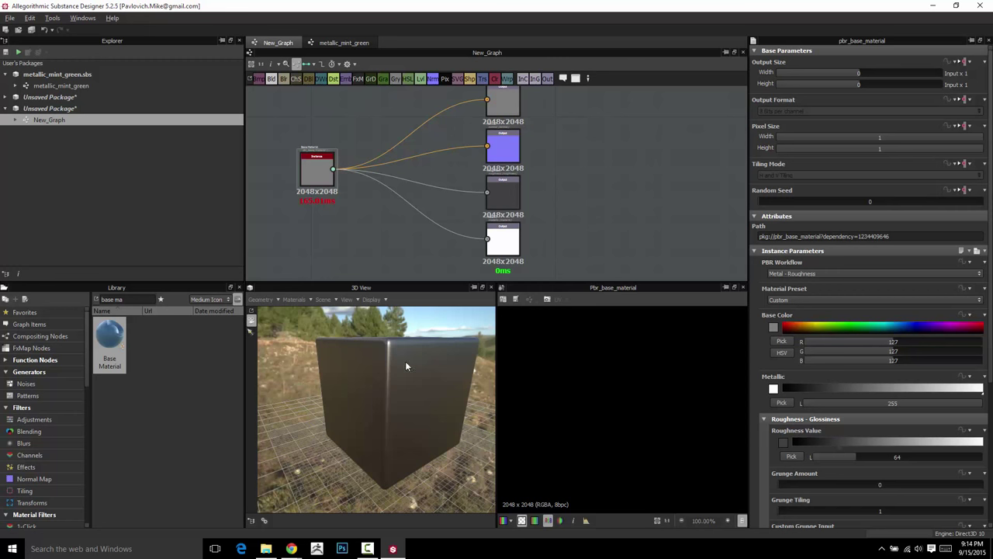
drag(405, 361, 384, 359)
mouse_move(358, 395)
mouse_down()
mouse_move(344, 402)
mouse_move(359, 377)
mouse_up()
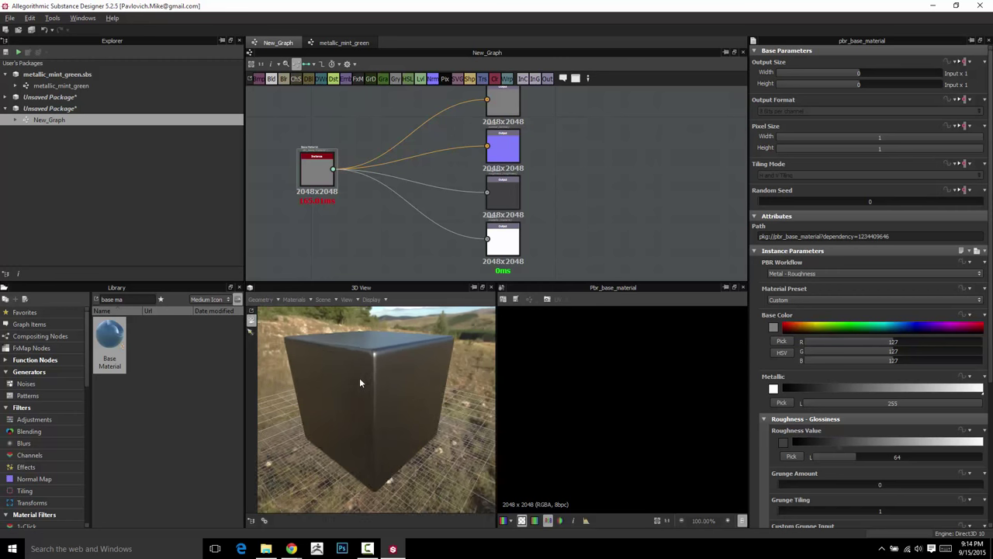
Open the default material's properties and examine its emissive, height, normal and tiling settings.
click(295, 299)
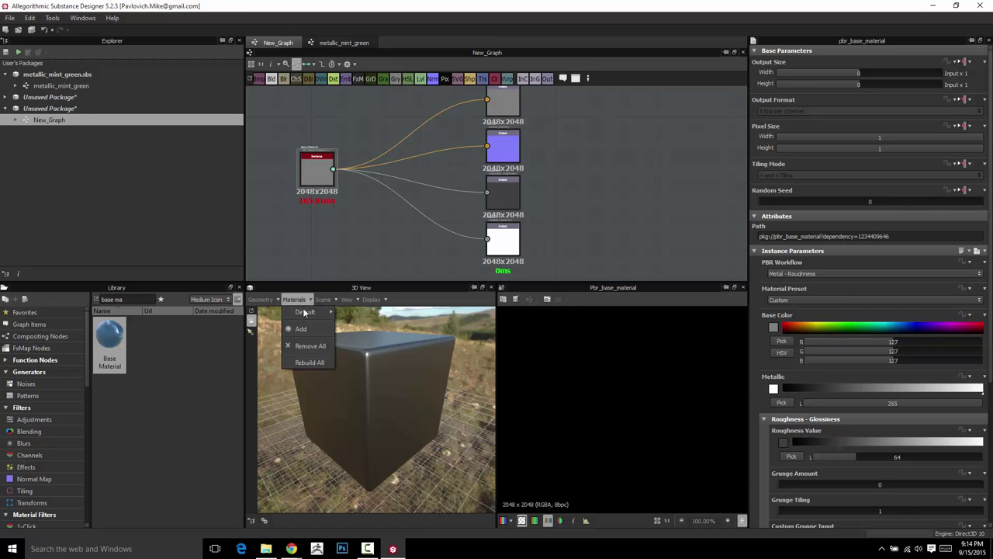
mouse_move(308, 312)
click(349, 315)
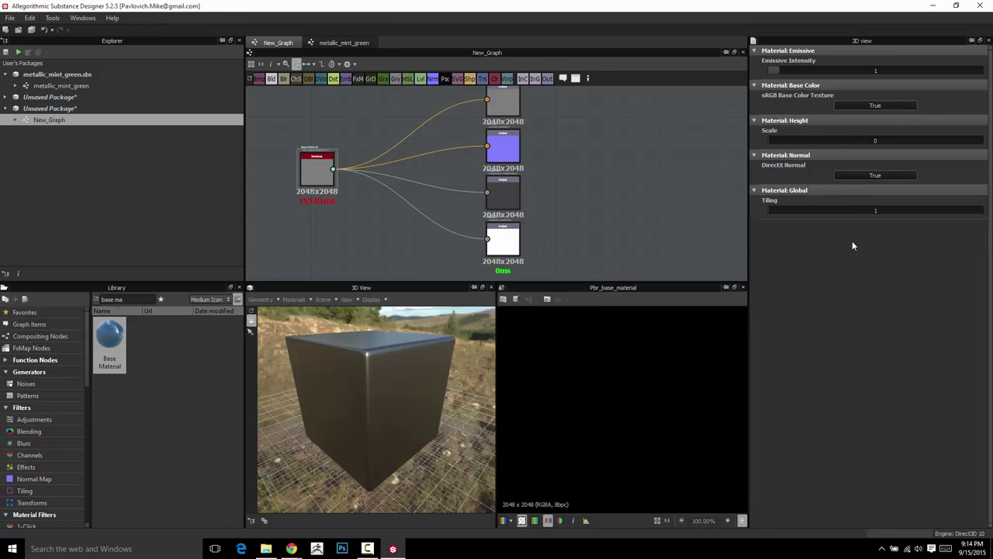
drag(777, 213, 744, 220)
middle_drag(595, 172, 629, 189)
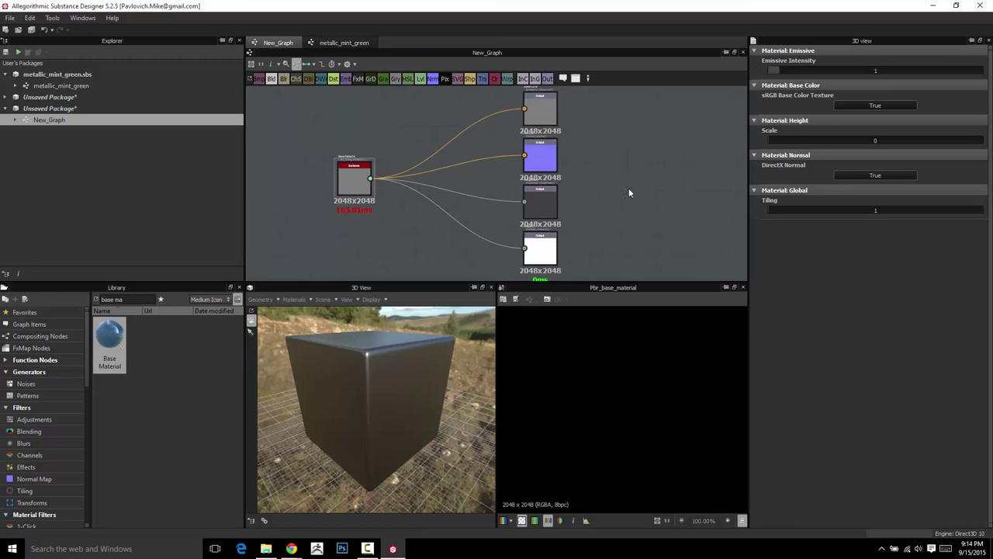
Inspect the Base Material node and its base color and roughness outputs, and shift the node slightly upward in the graph.
click(357, 180)
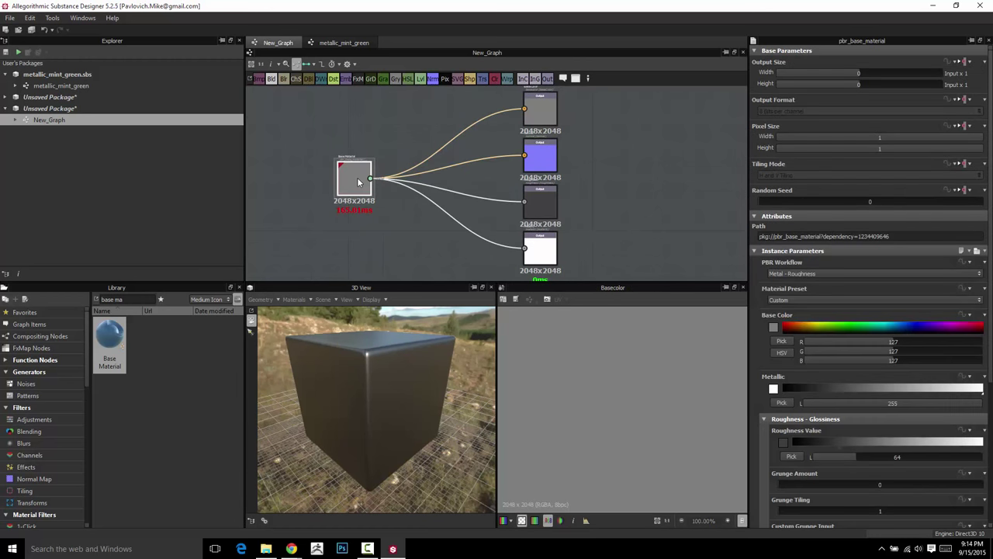
click(541, 110)
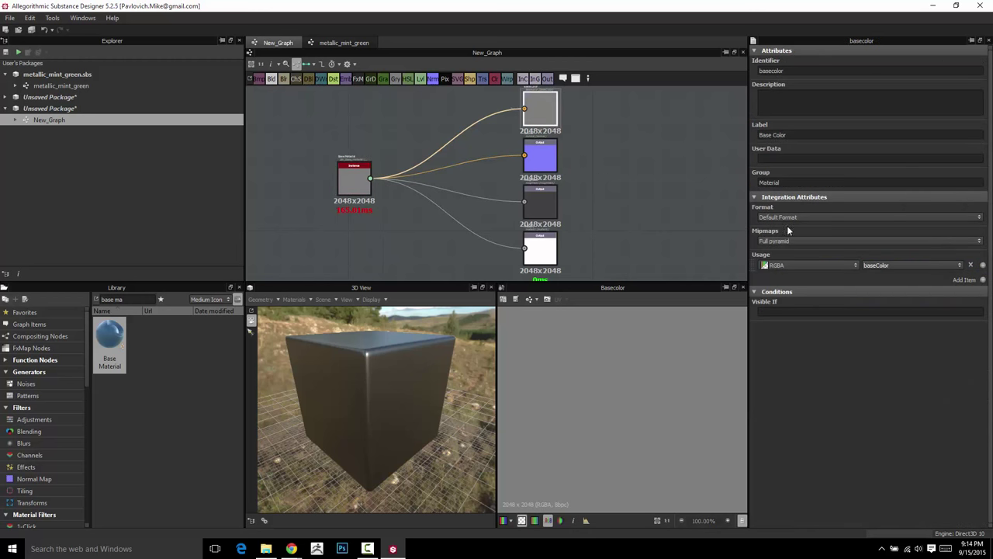
click(541, 203)
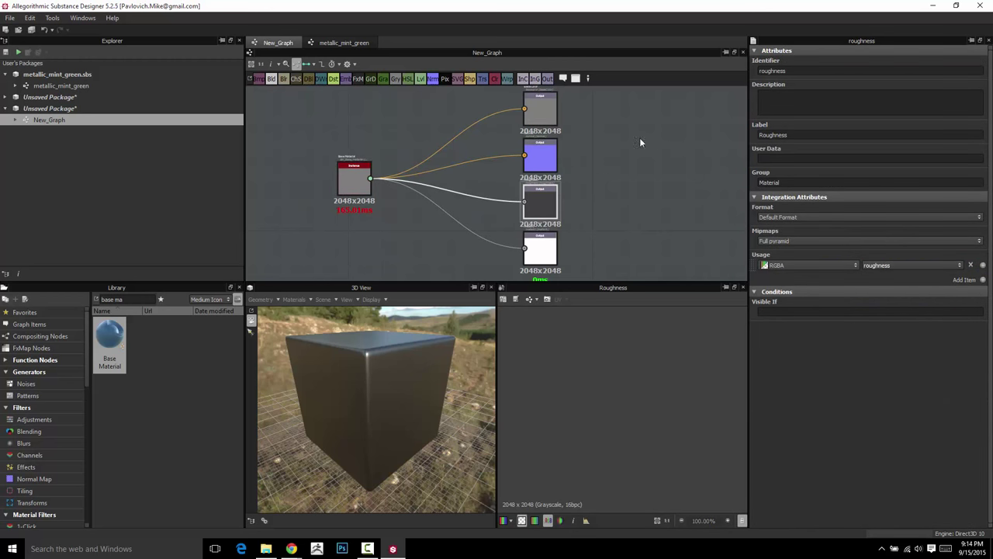
click(657, 180)
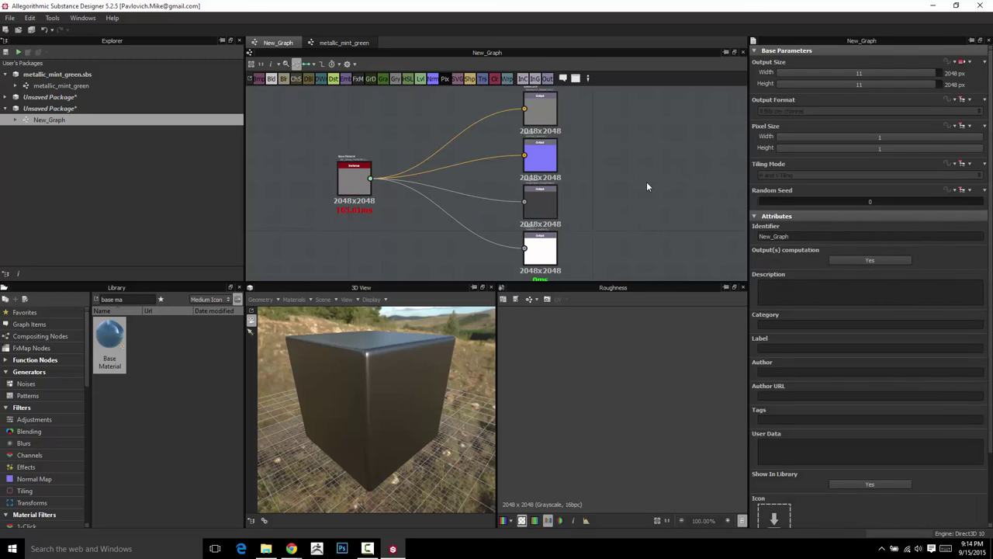
double_click(356, 180)
drag(360, 194, 339, 180)
Hide the grid in the 3D view.
drag(352, 343, 375, 405)
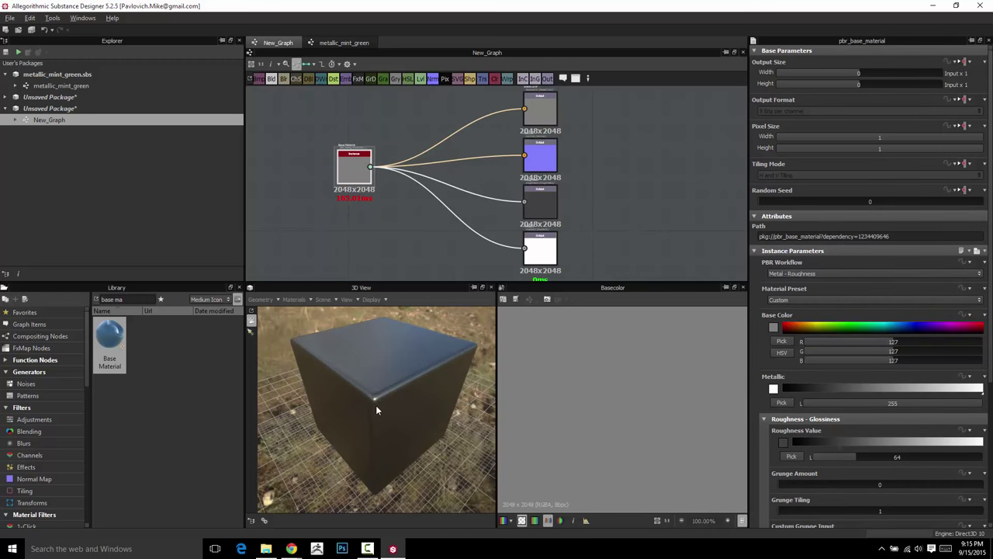
drag(432, 377, 373, 367)
click(375, 301)
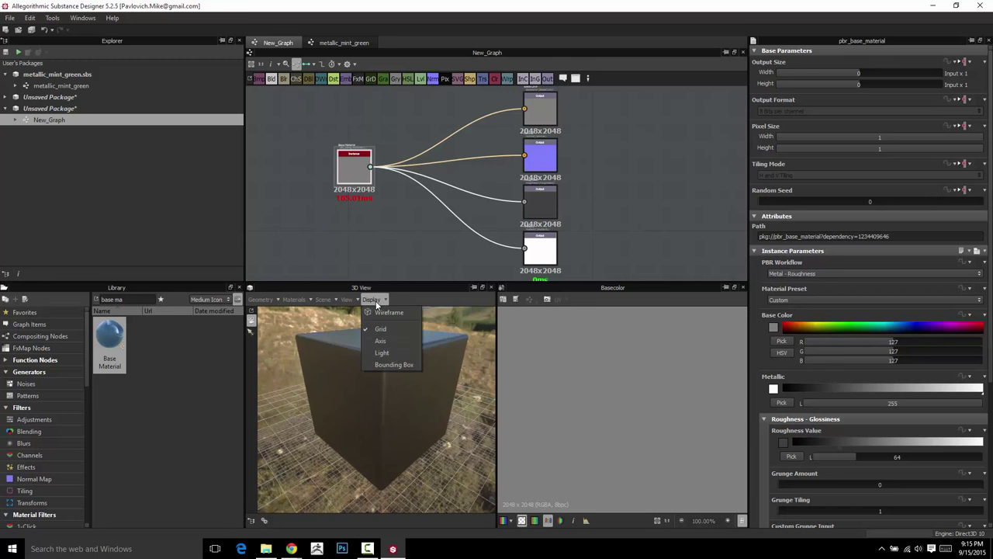
click(381, 334)
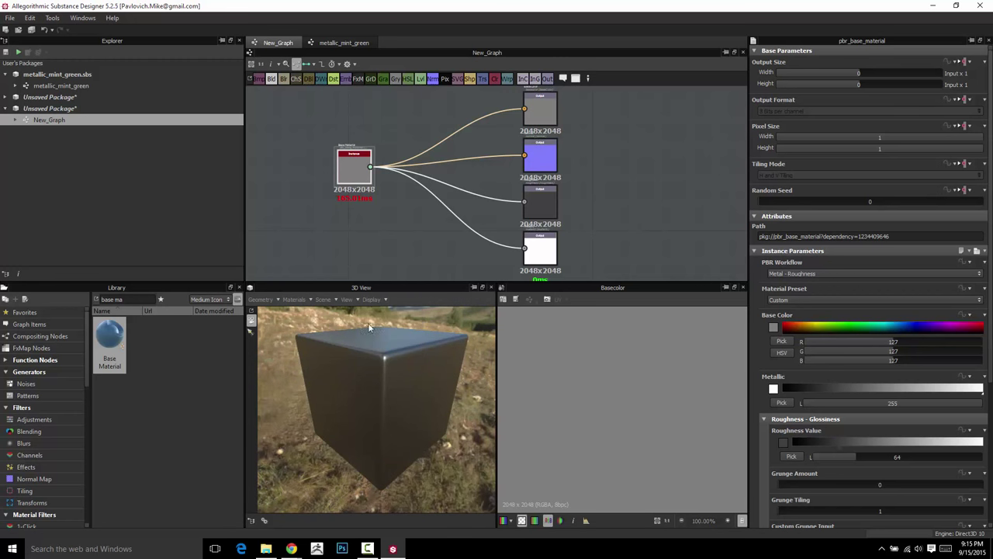
Set the environment background image's Visible In Viewport option to False in the 3D scene settings.
click(323, 299)
click(328, 311)
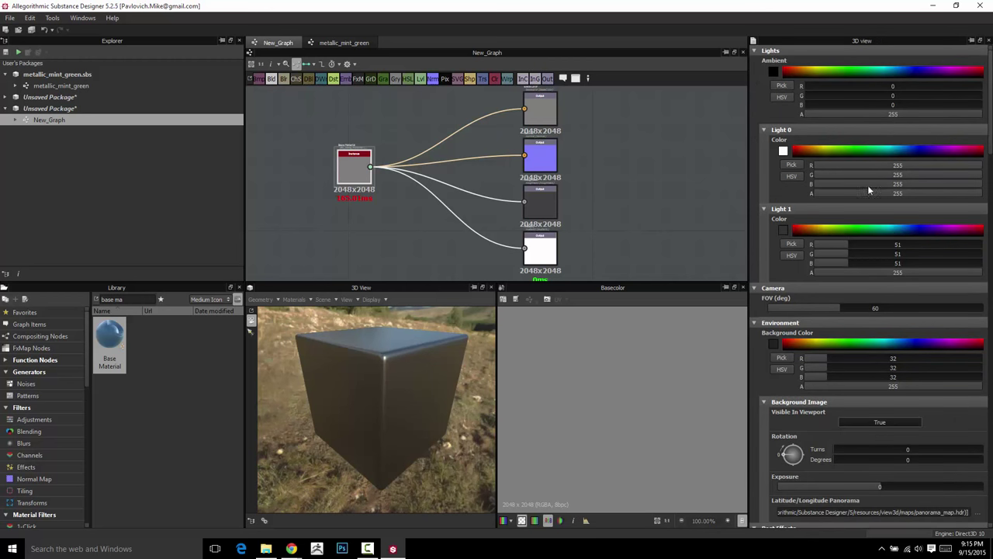
scroll(891, 230, down, 3)
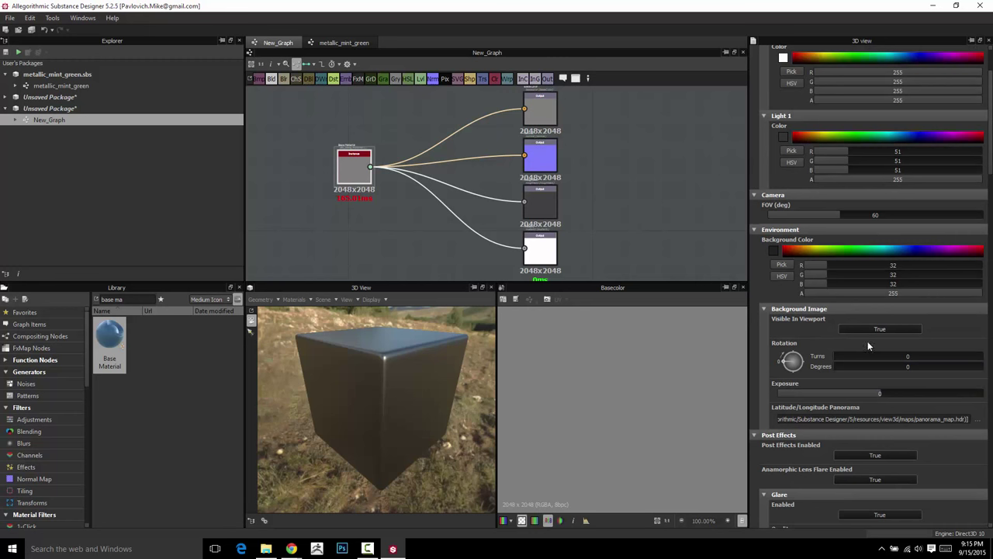
click(884, 329)
drag(401, 437, 392, 415)
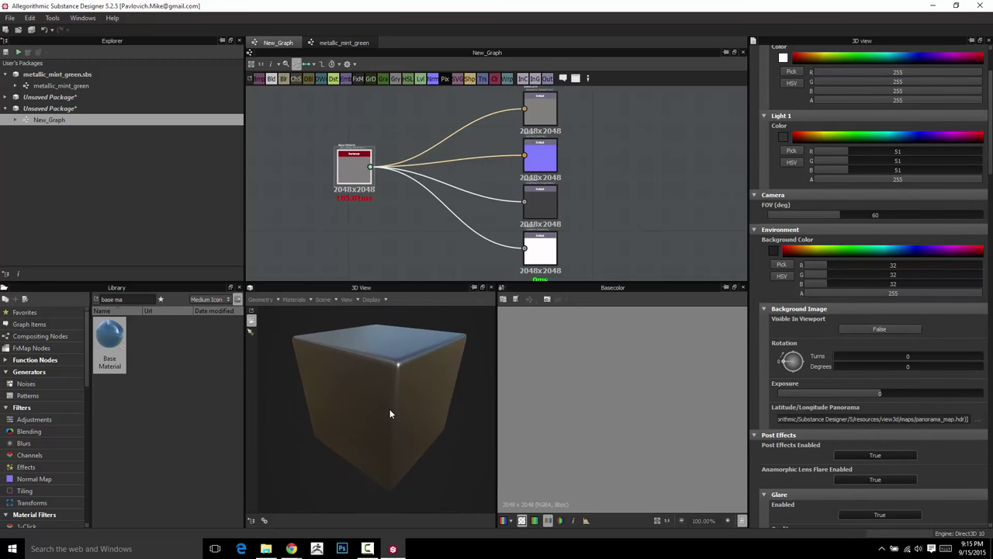
Open the Base Material node's parameters and examine the PBR Workflow and Material Preset choices, keeping Metal - Roughness and Custom.
click(348, 174)
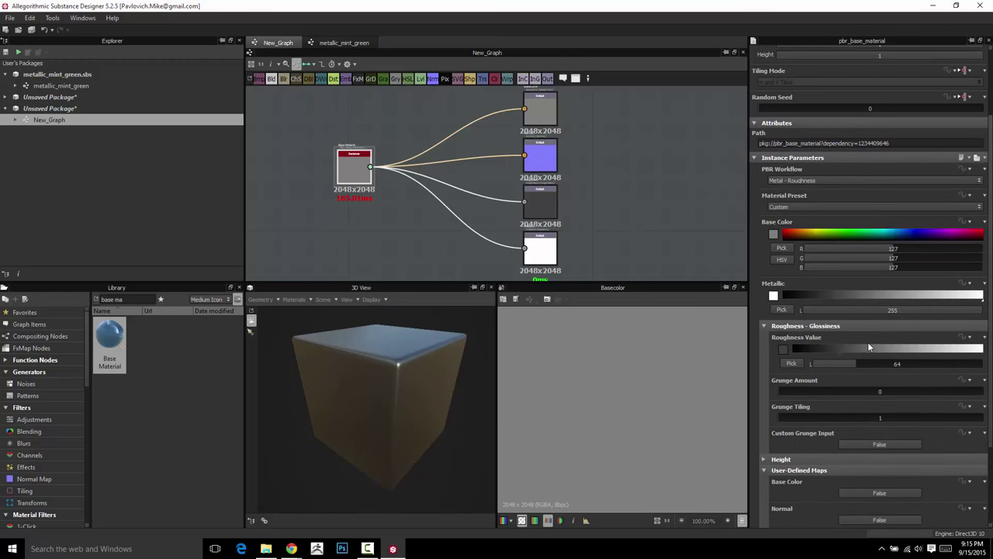
click(826, 180)
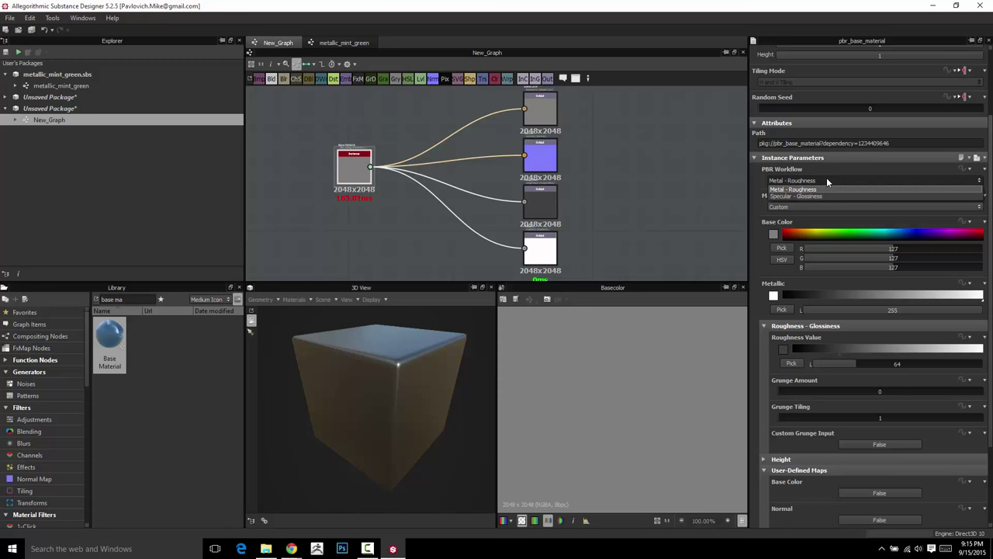
click(826, 181)
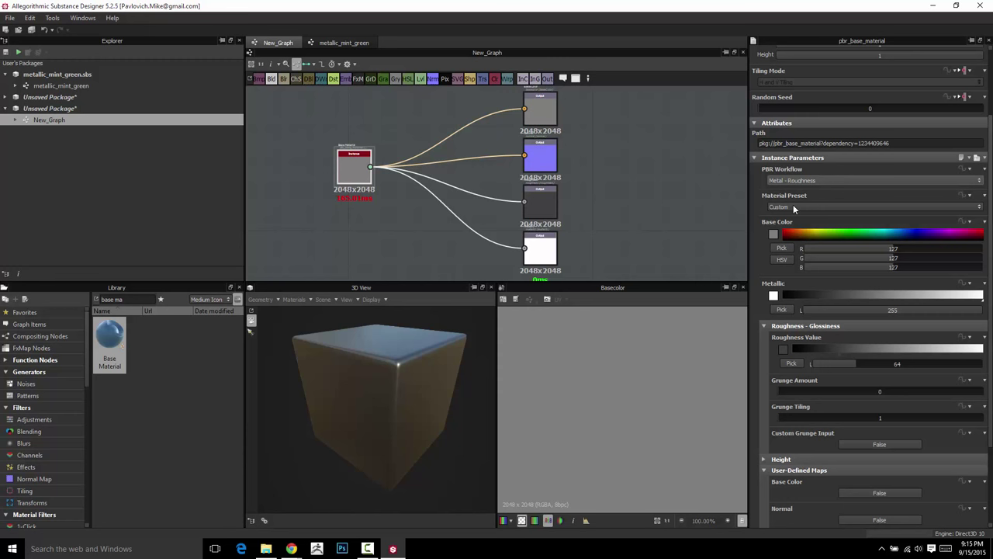
click(805, 208)
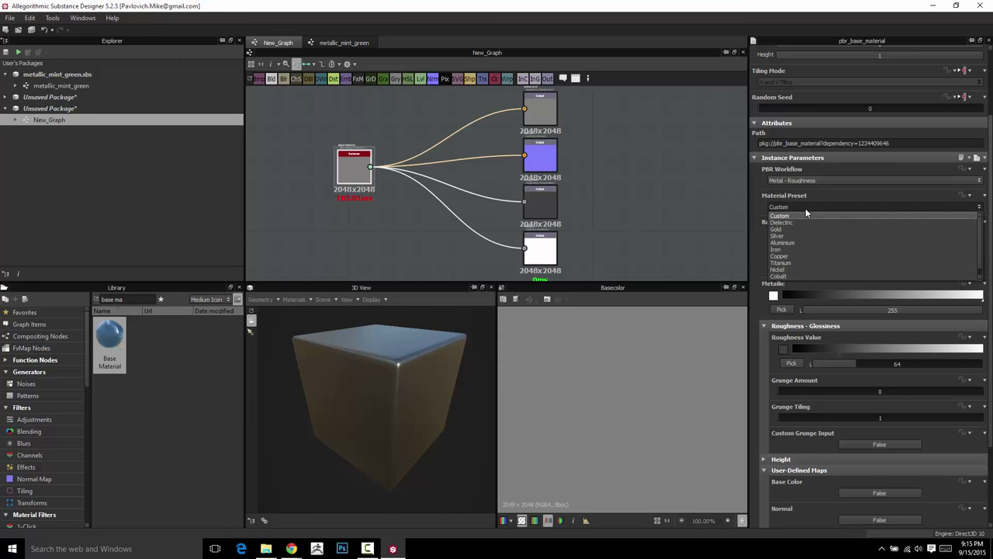
click(805, 211)
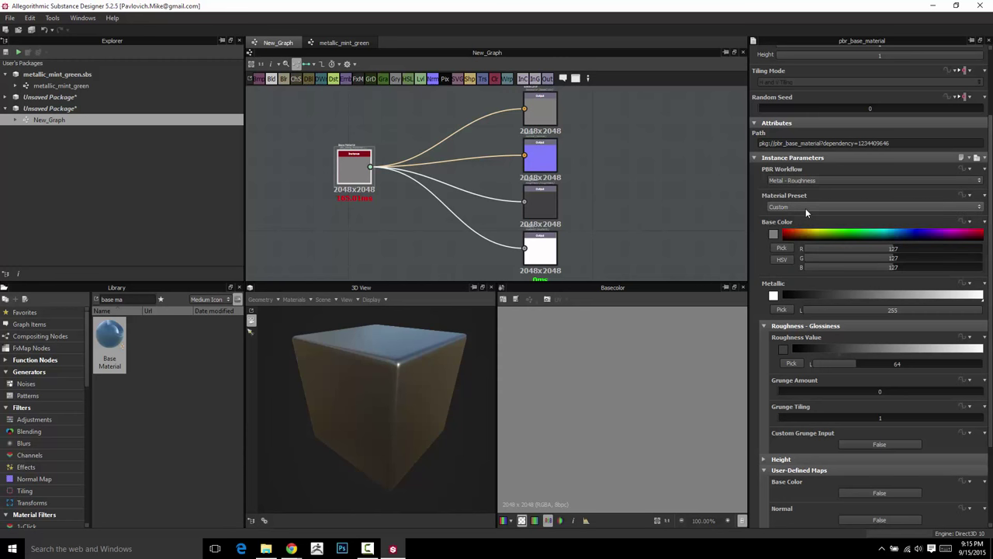
Set the Base Material's Base Color to bright orange (R 242, G 130, B 2) and its Metallic value to 0.
click(773, 234)
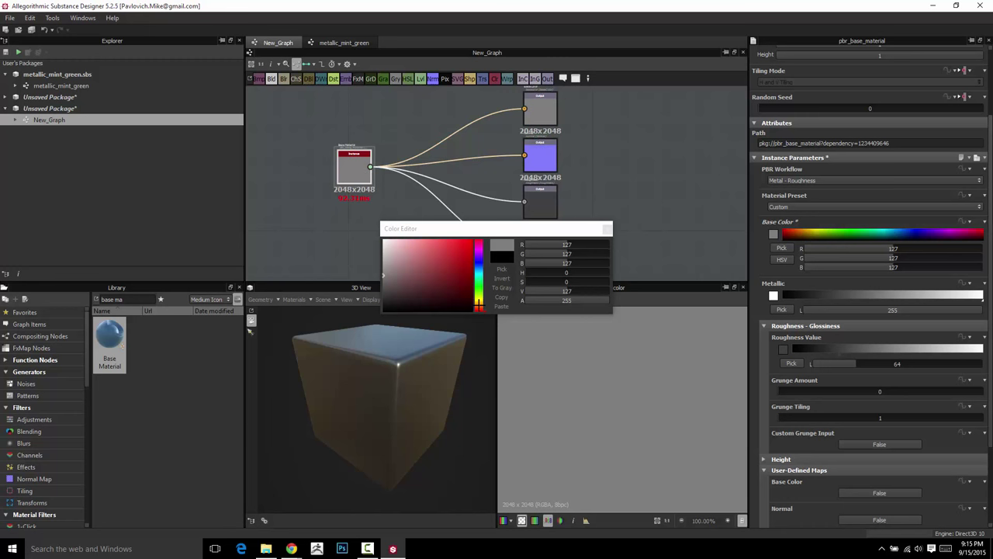
click(478, 305)
drag(462, 271, 471, 242)
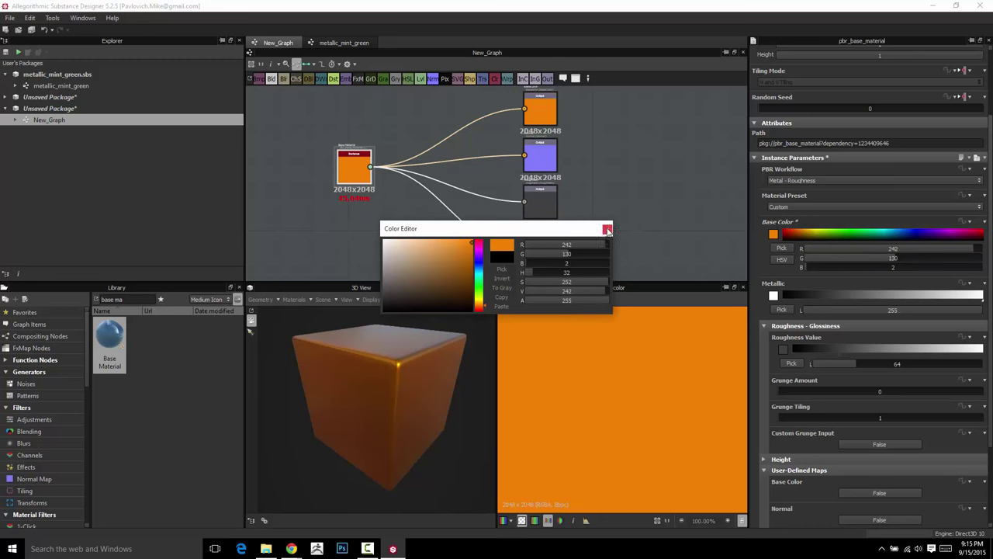
click(607, 230)
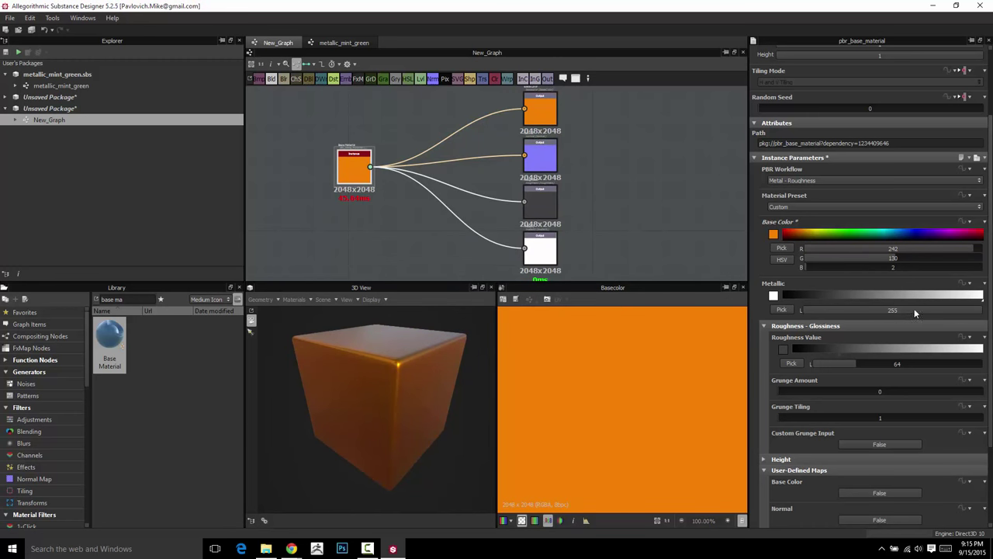
click(983, 302)
drag(844, 298, 772, 297)
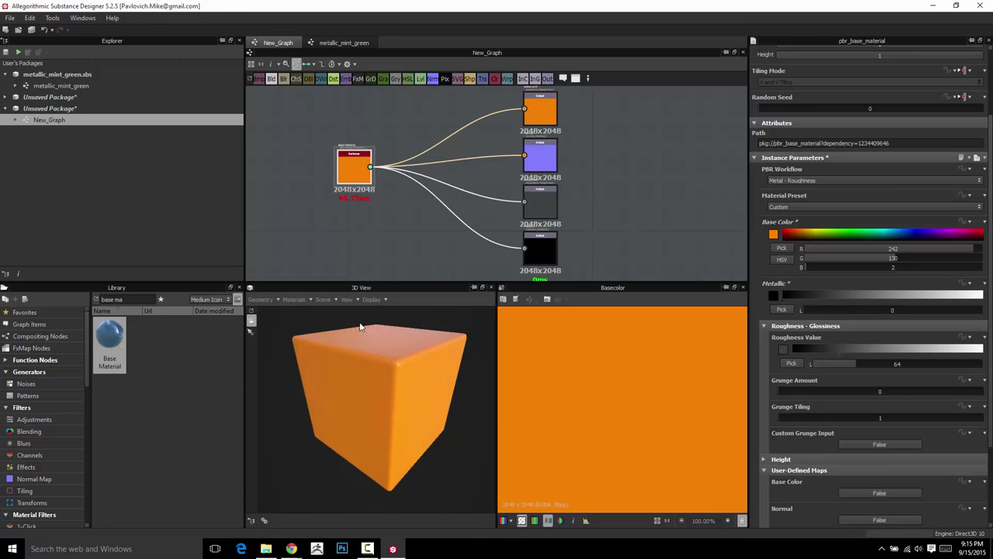
Darken the Base Color to a red-orange with R 177, G 70, B 7.
click(774, 235)
drag(461, 256, 456, 266)
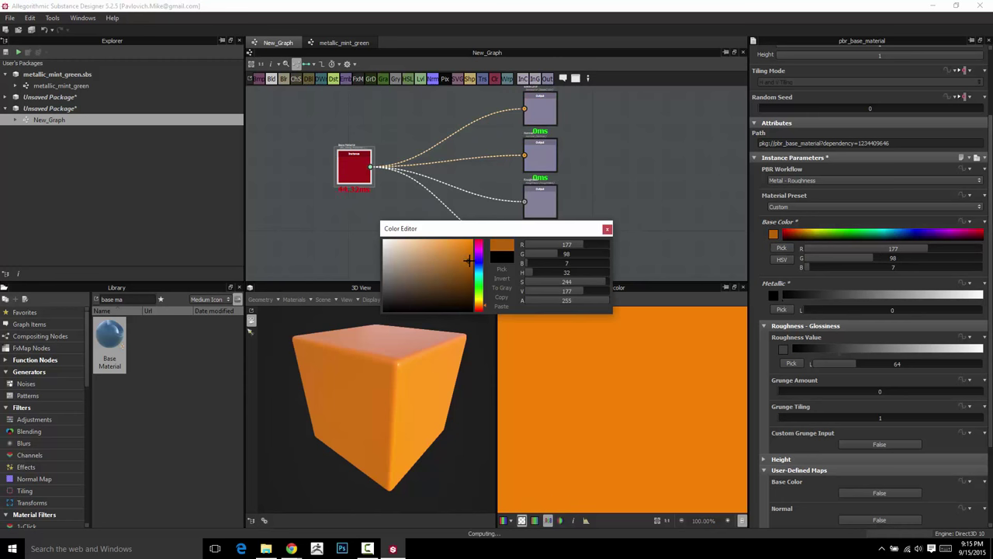
drag(482, 305, 482, 307)
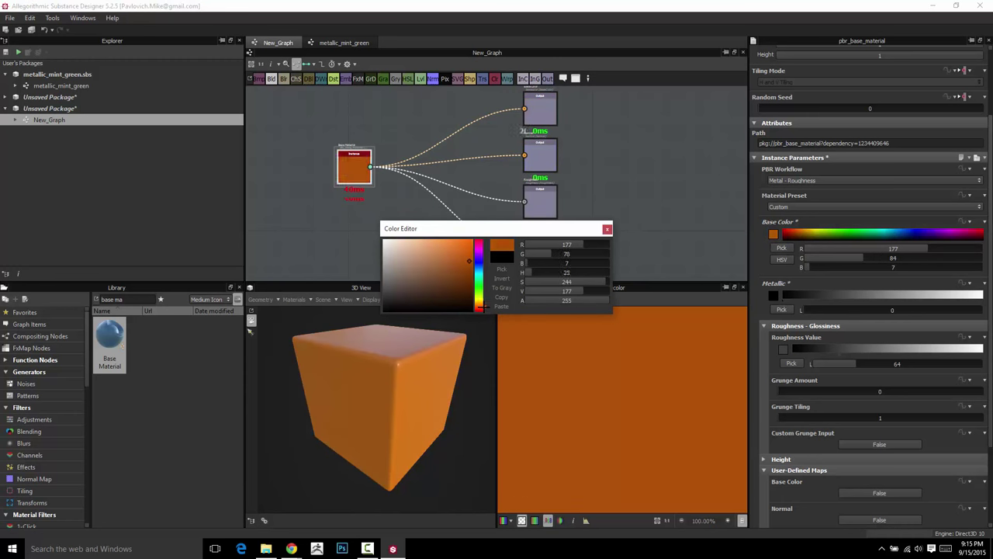
click(607, 230)
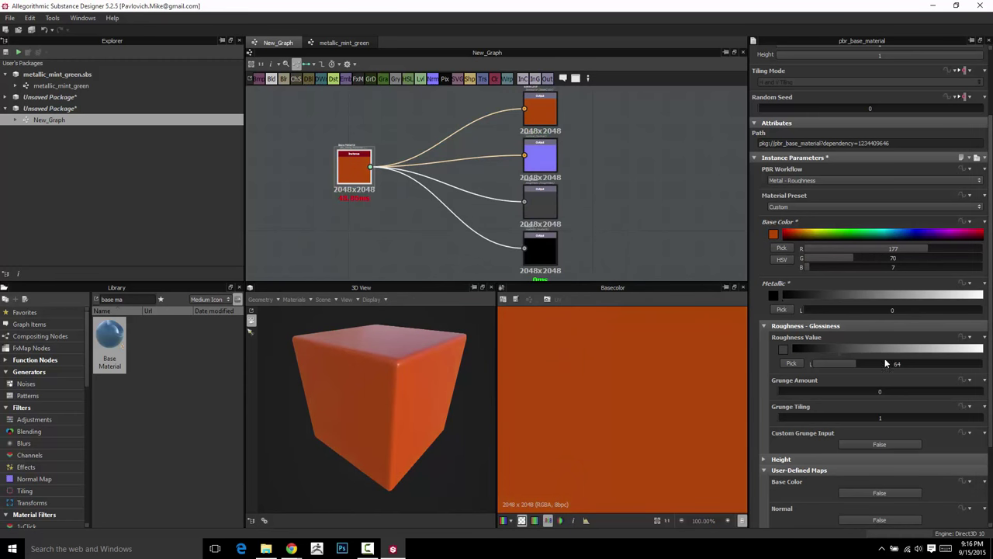
Try a Roughness Value of 255, settle on 48, and inspect the surface on the cube.
scroll(853, 353, down, 3)
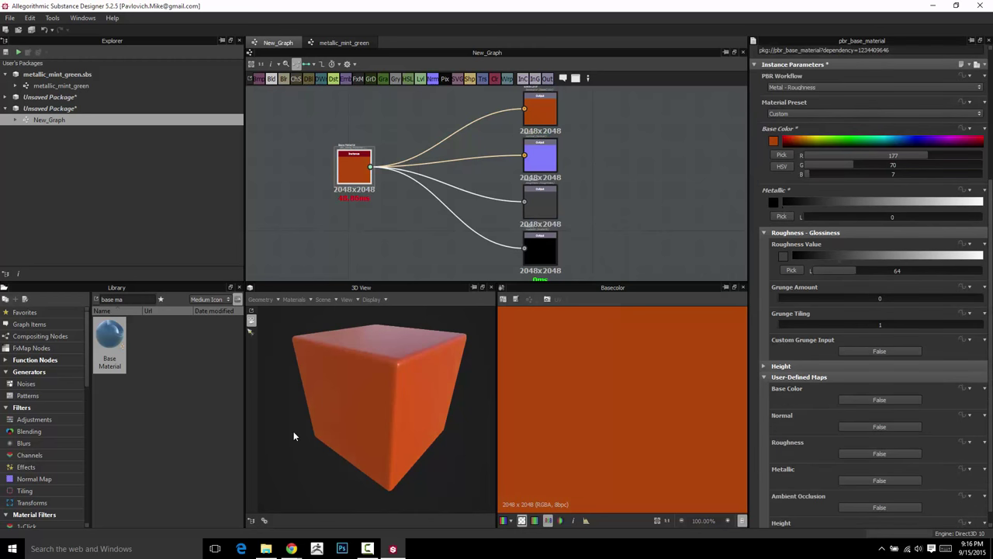
drag(348, 402, 442, 400)
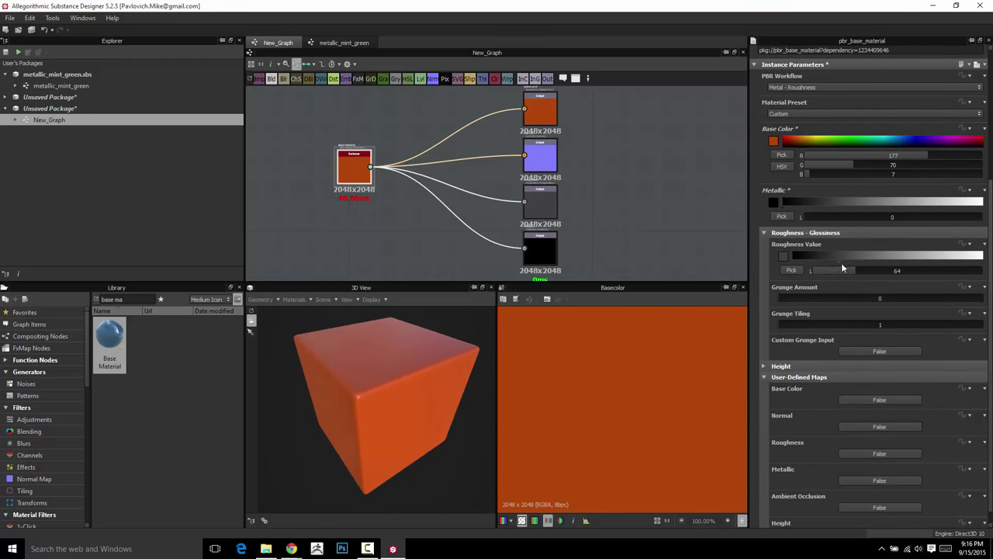
drag(838, 258, 982, 262)
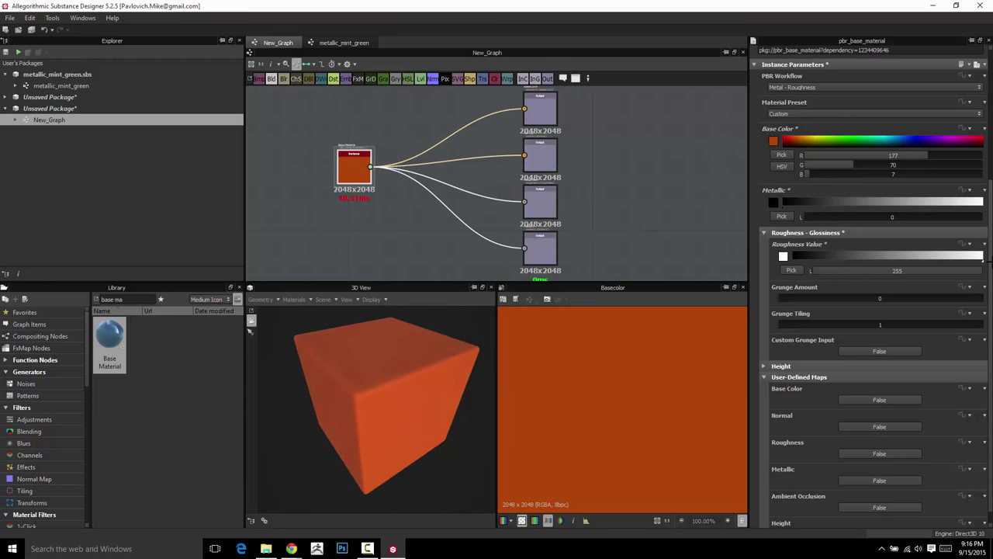
drag(902, 258, 830, 261)
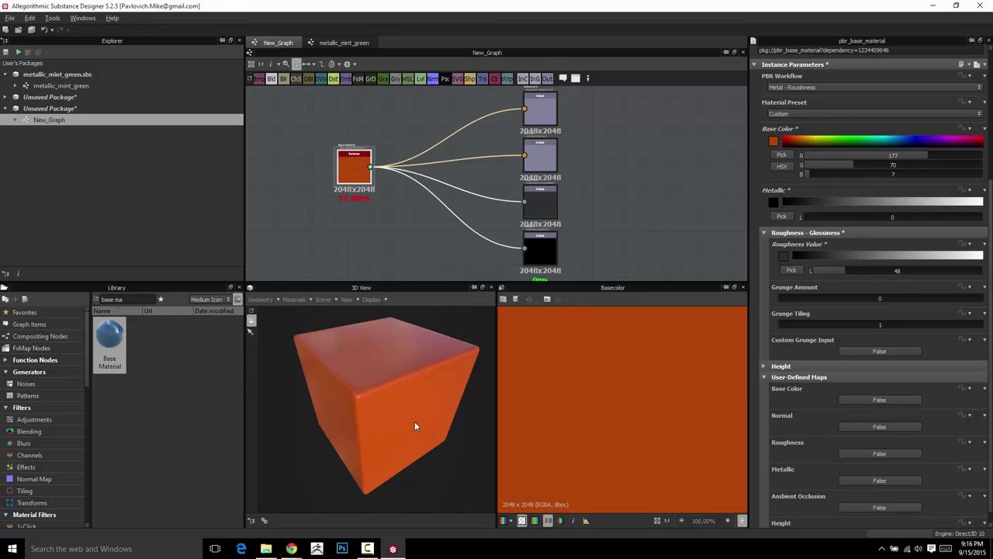
drag(414, 422, 421, 417)
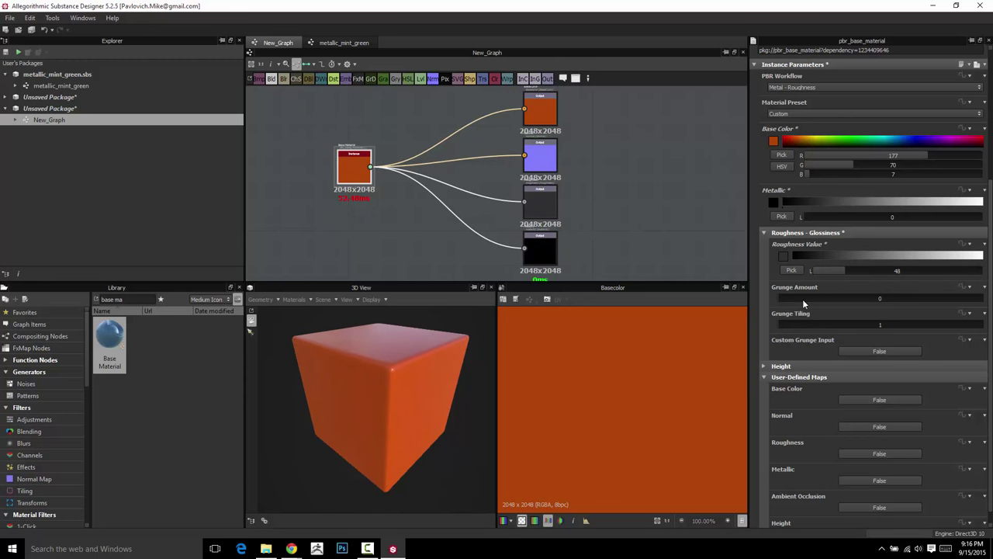
mouse_move(450, 383)
mouse_down()
mouse_move(415, 390)
mouse_move(450, 388)
mouse_move(434, 379)
mouse_up()
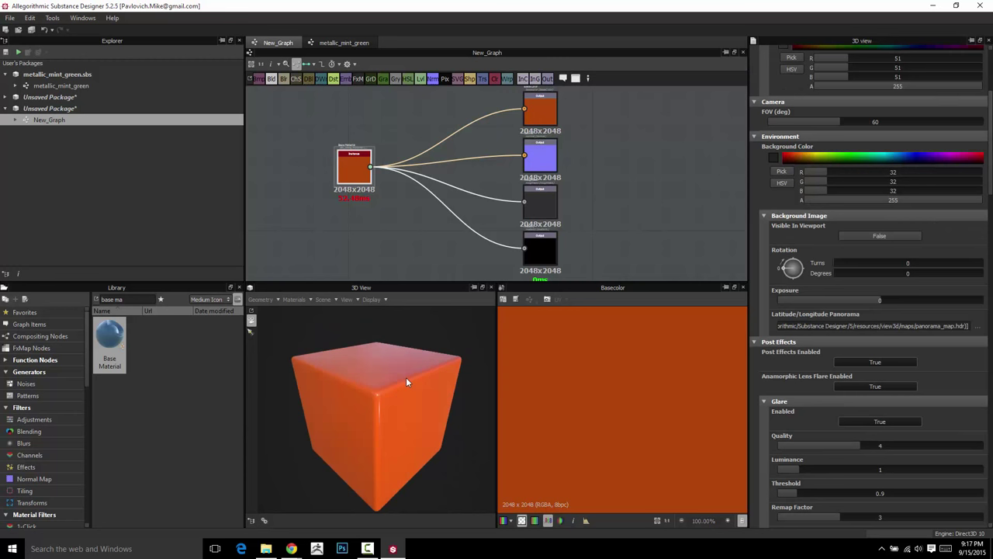
Reset the entire 3D scene and check the default material's shader selection for physically_metallic_roughness.
click(322, 299)
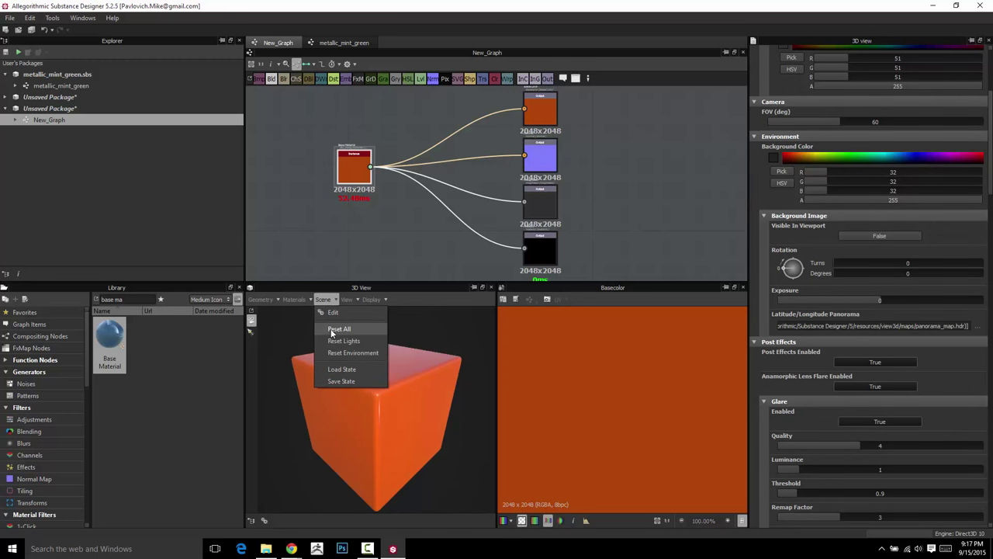
click(336, 329)
click(296, 300)
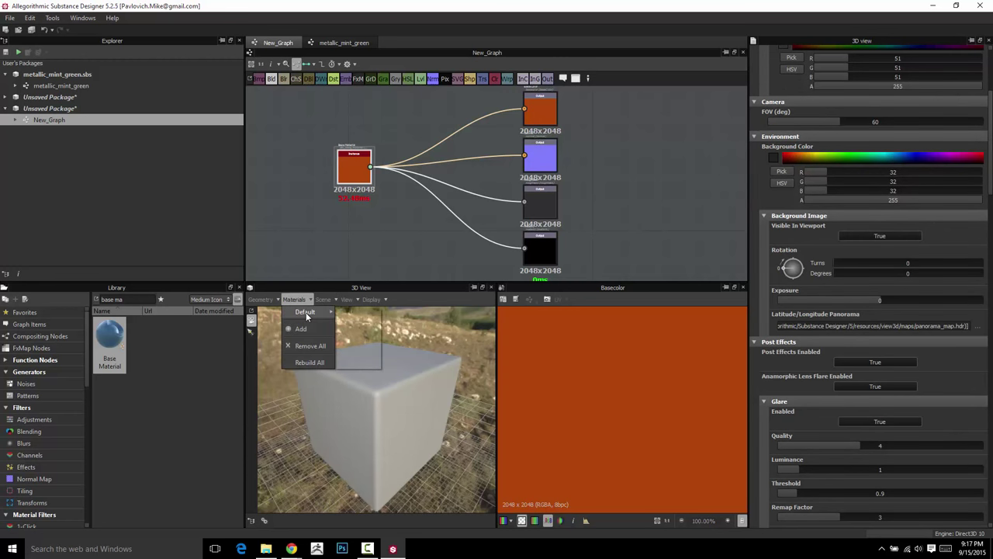
mouse_move(308, 312)
mouse_move(356, 329)
mouse_move(401, 368)
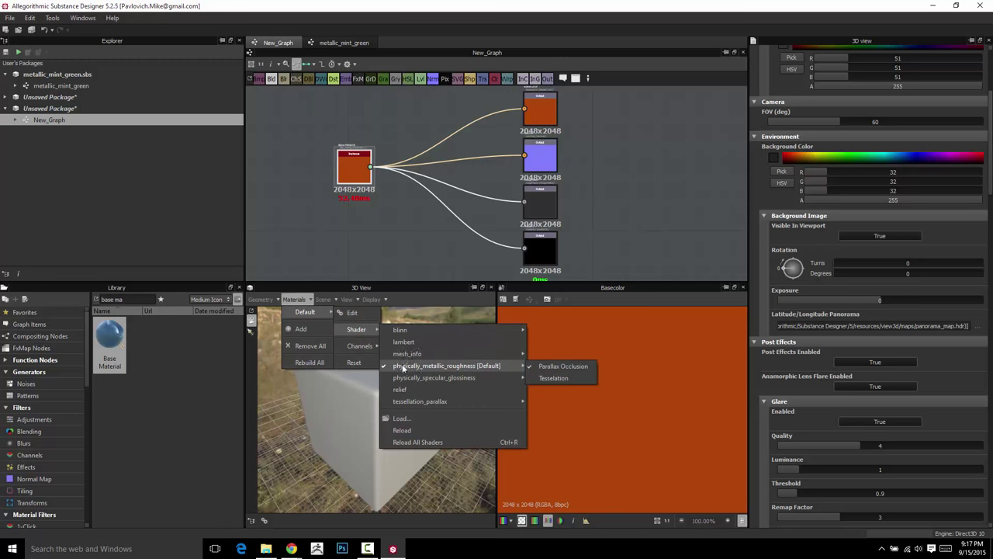
click(417, 263)
Hide the grid in the 3D view and set the background image's Visible In Viewport option to False.
click(371, 301)
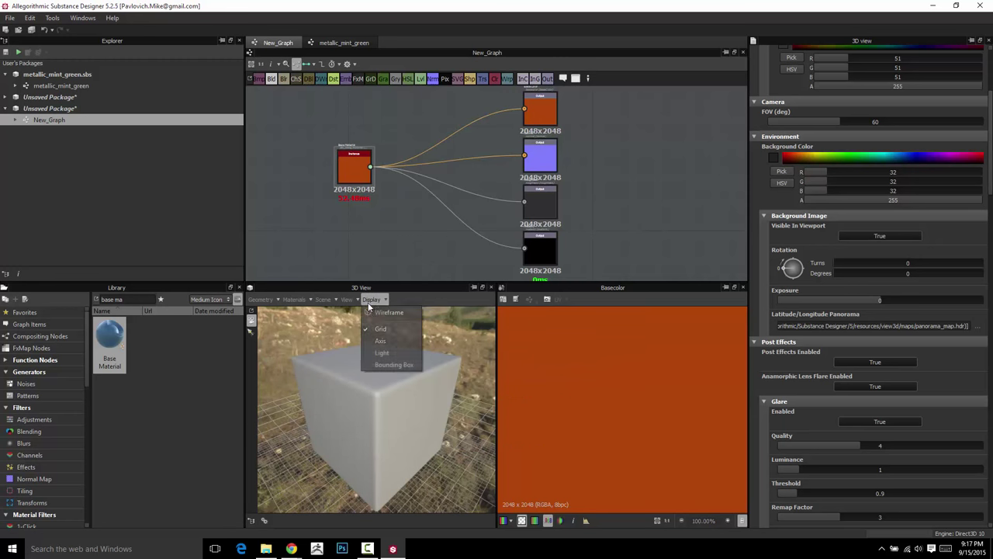
click(379, 329)
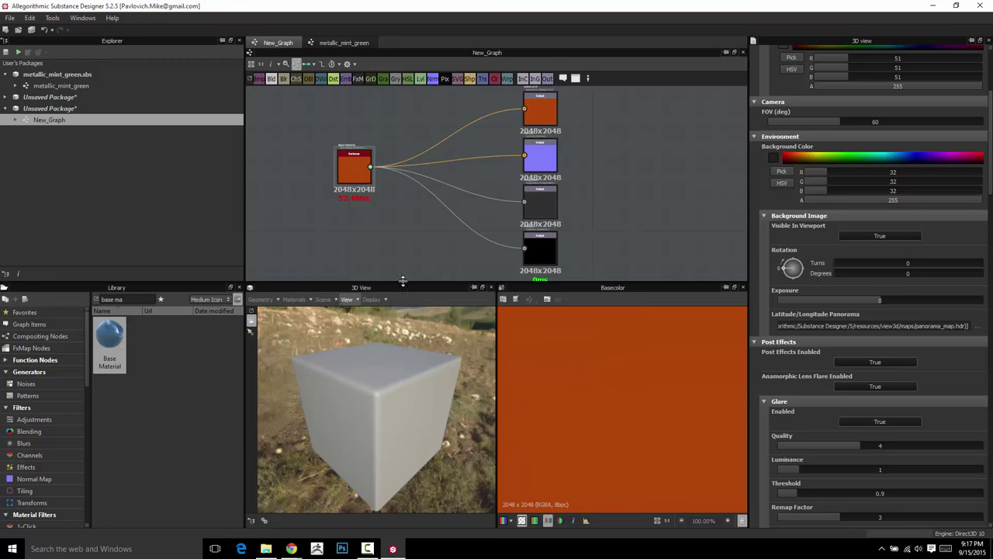
click(323, 301)
click(327, 312)
click(867, 236)
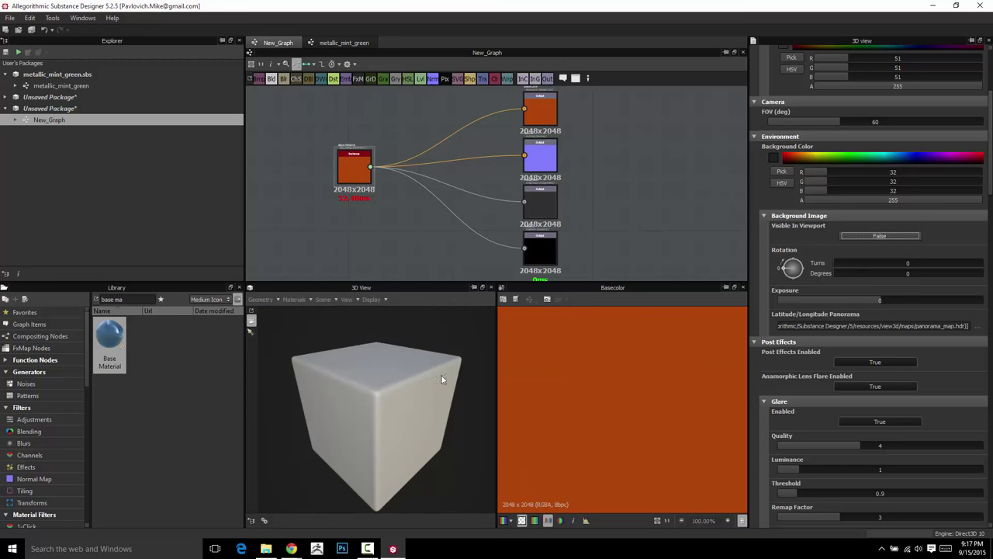
Show the graph's outputs on the cube in the 3D view and move the light to create highlights on its front face.
right_click(665, 170)
click(710, 222)
drag(461, 322, 419, 346)
mouse_move(444, 344)
ctrl+shift+right_down()
mouse_move(477, 345)
mouse_move(349, 358)
mouse_move(456, 359)
ctrl+shift+right_up()
drag(456, 363, 365, 382)
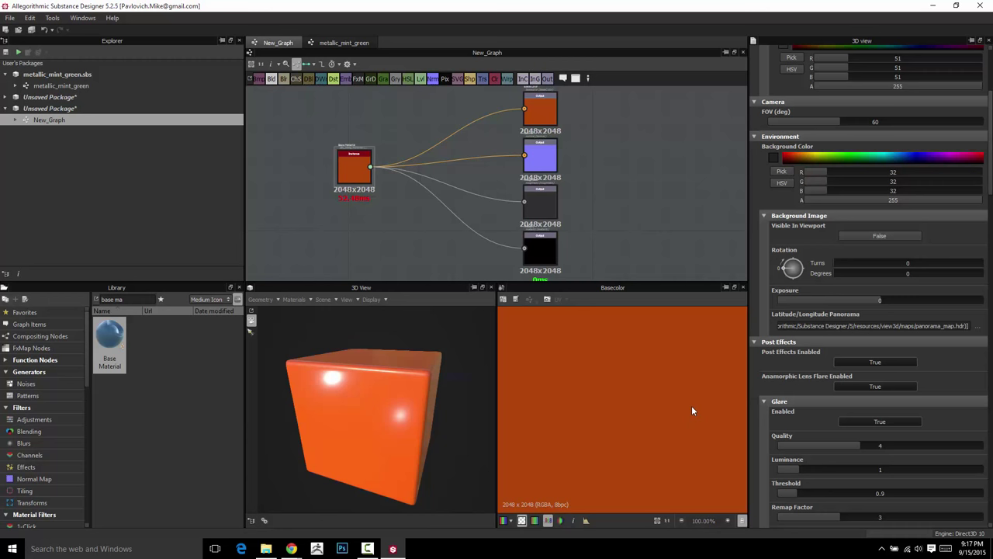
Set the Base Material's Grunge Amount to 0.95 after trying 0.23 and inspecting the cube's highlights.
click(358, 166)
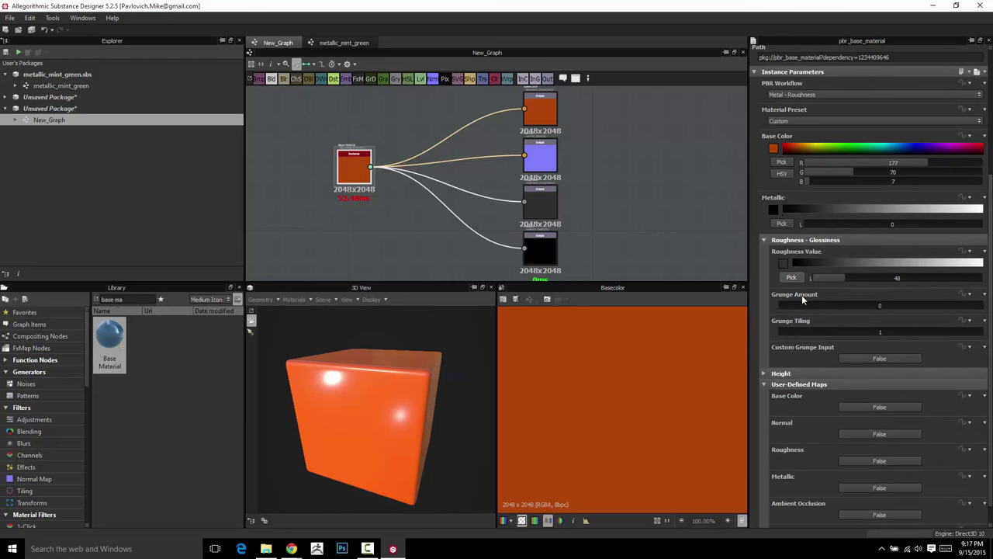
drag(782, 308, 826, 313)
drag(399, 368, 423, 369)
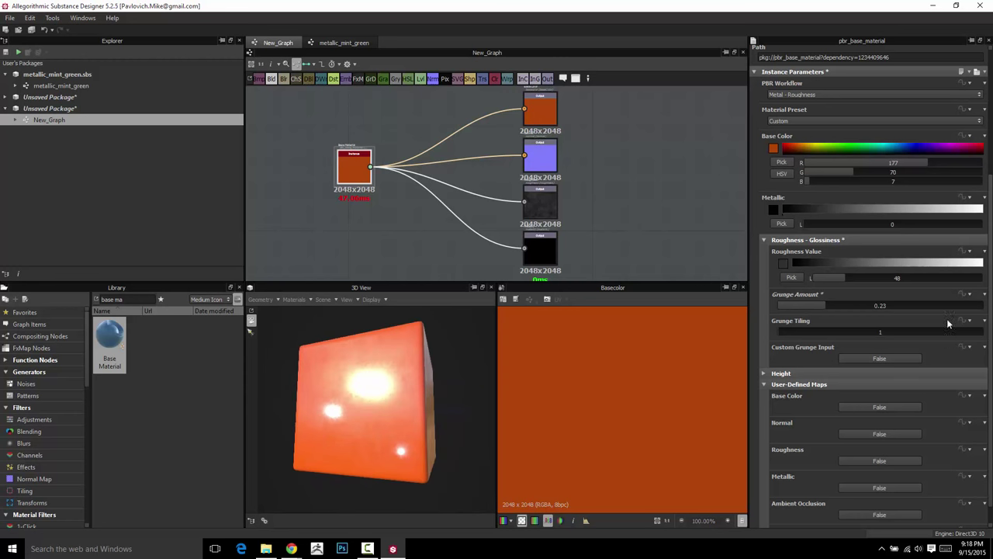
click(937, 304)
click(972, 306)
Try higher Grunge Tiling values such as 4 on the Base Material and return the tiling to 1.
click(798, 331)
click(817, 332)
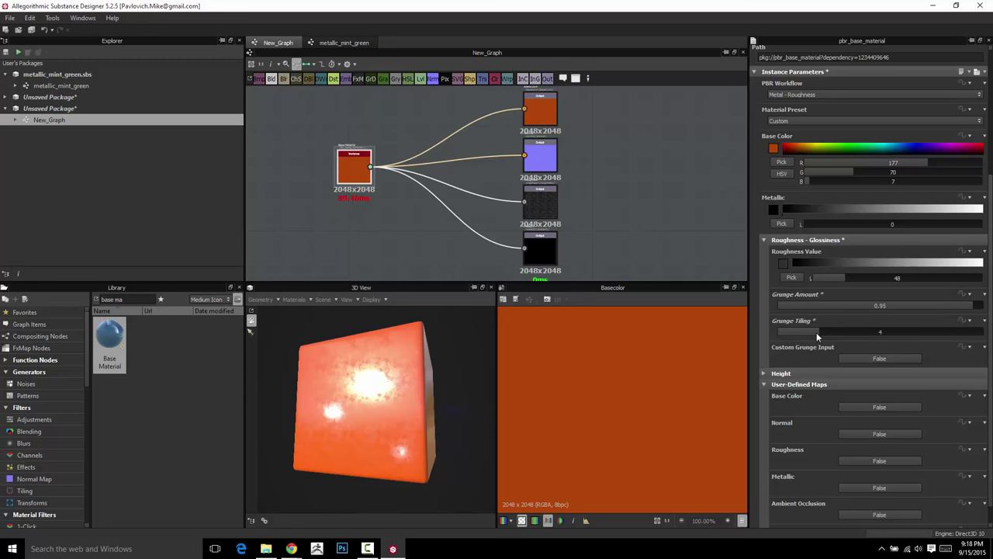
drag(816, 332, 763, 329)
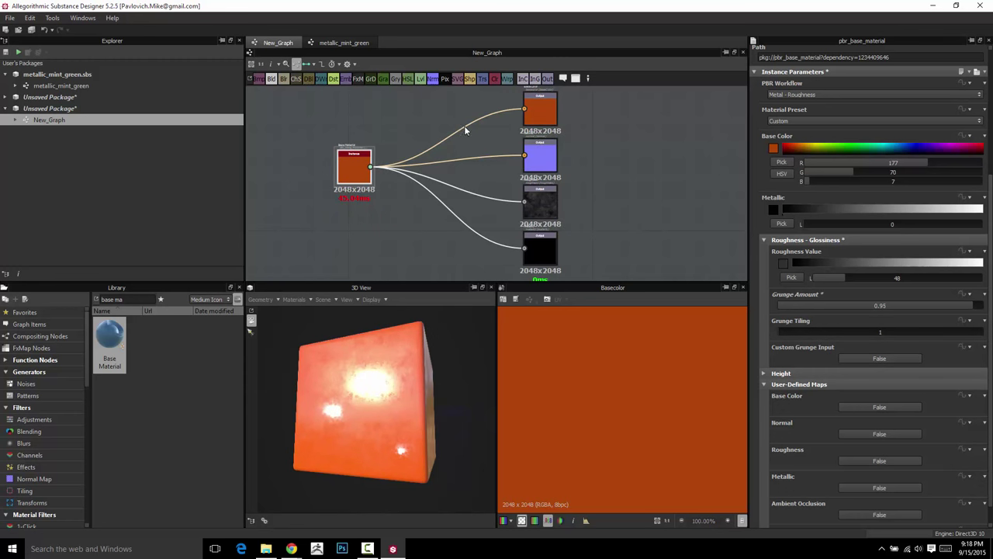
scroll(464, 131, down, 3)
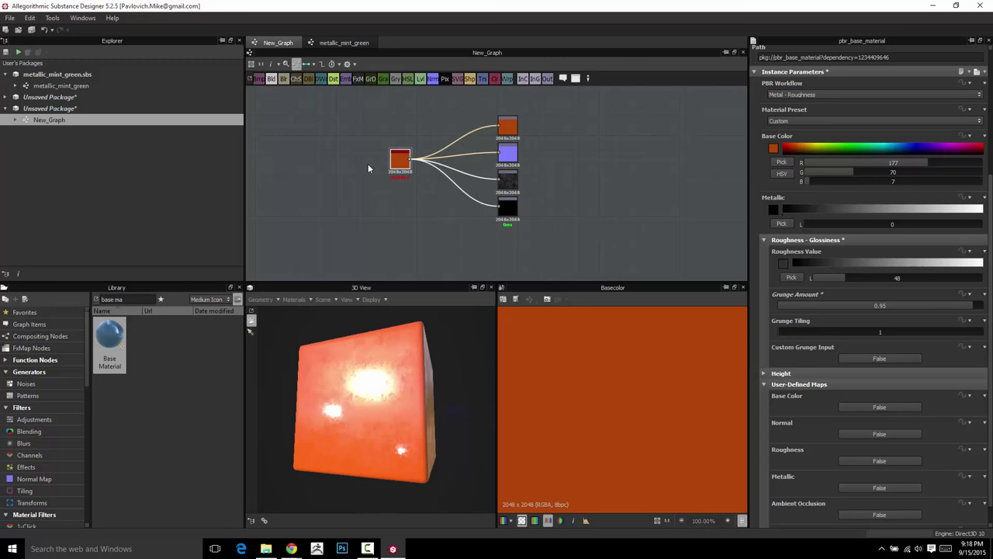
click(405, 178)
click(832, 332)
drag(774, 338, 737, 336)
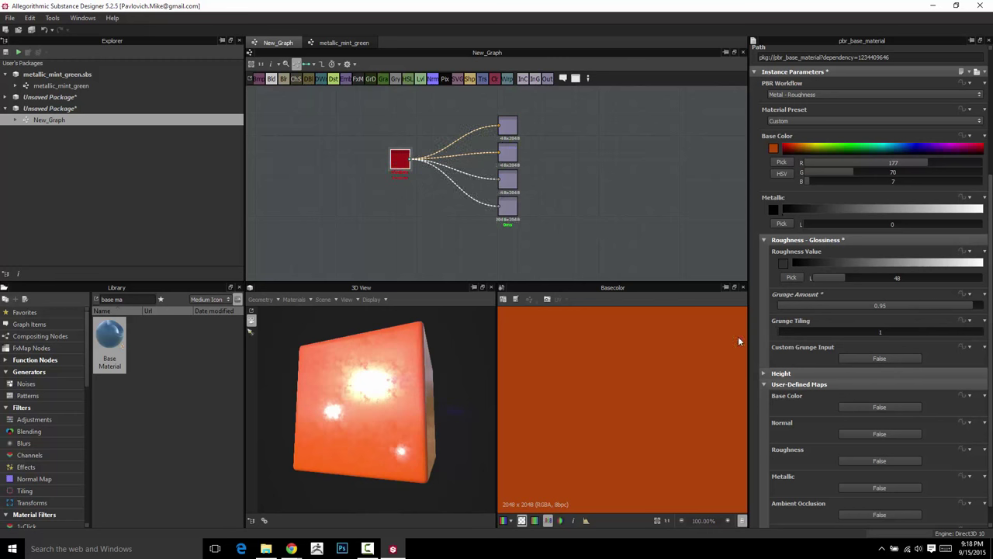
Open the graph referenced by the Base Material node, loading the package that contains it.
middle_drag(391, 194, 400, 195)
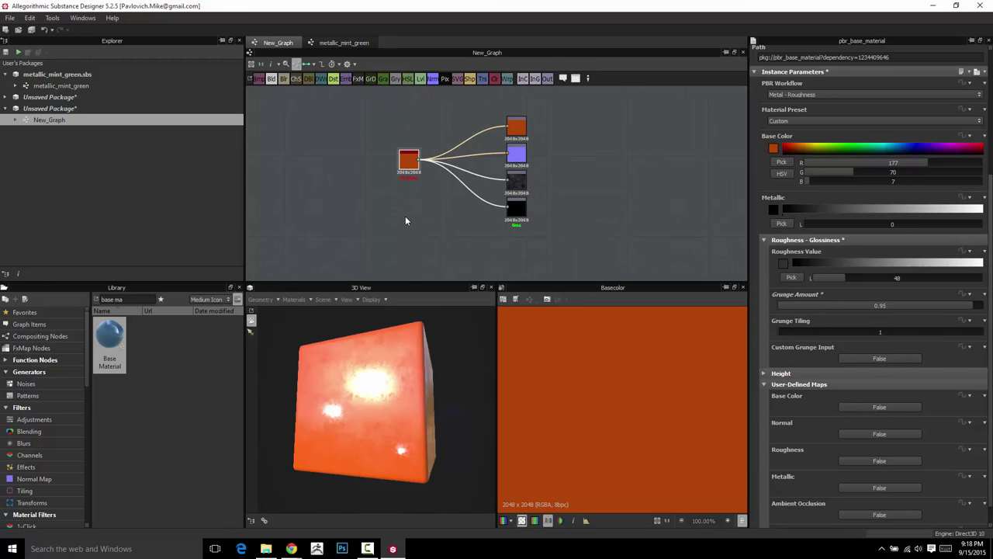
right_click(404, 162)
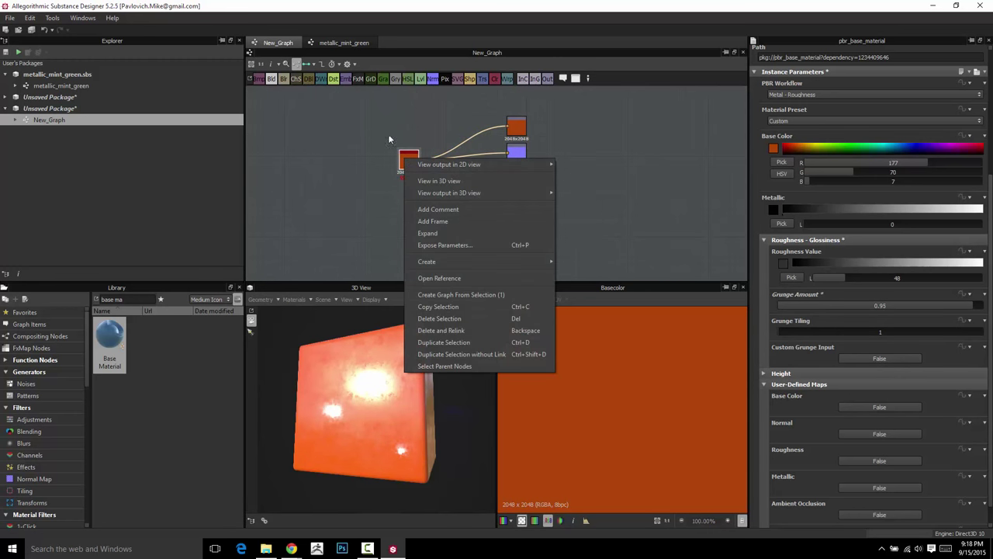
click(423, 278)
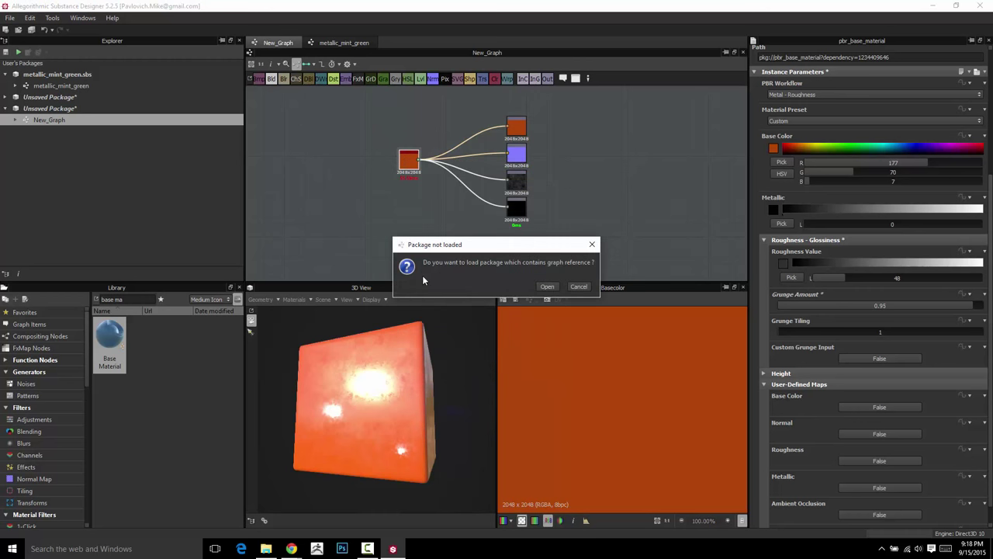
click(547, 287)
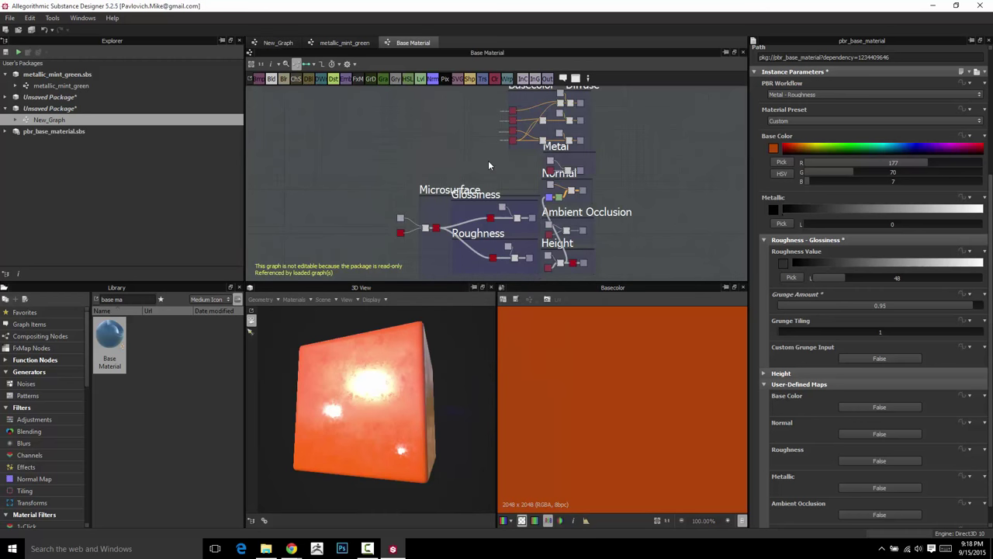
Examine the Basecolor, Metal and Normal sections of the Base Material's underlying graph.
scroll(487, 164, up, 1)
middle_drag(424, 155, 315, 192)
scroll(470, 195, up, 6)
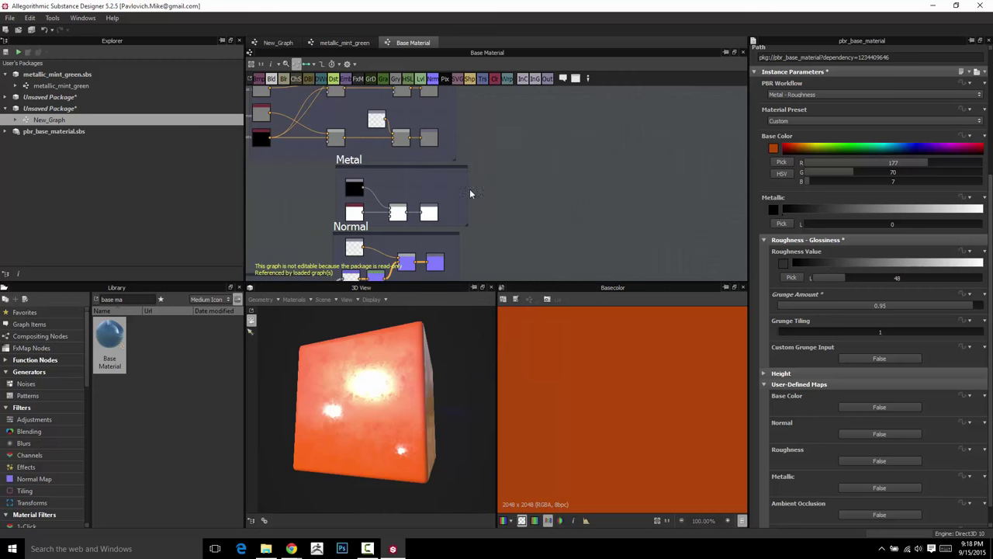
middle_drag(404, 119, 576, 215)
scroll(591, 205, down, 1)
scroll(586, 198, down, 3)
middle_drag(443, 275, 485, 160)
scroll(527, 211, up, 4)
middle_drag(381, 151, 346, 199)
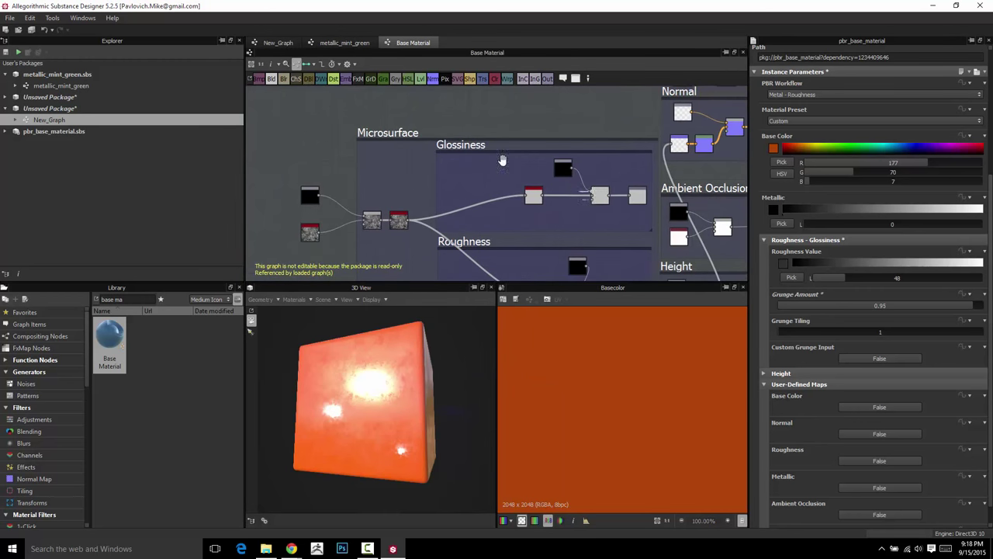
Examine how the Microsurface nodes feed Glossiness and Roughness, and review the Ambient Occlusion, Height and Basecolor - Diffuse sections.
middle_drag(625, 259, 427, 206)
scroll(427, 206, up, 1)
scroll(422, 203, down, 2)
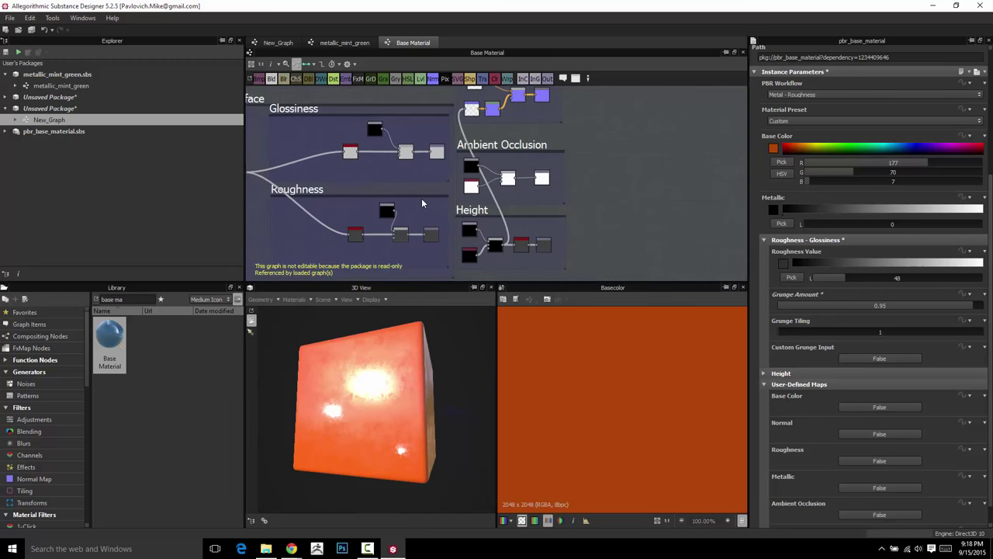
scroll(576, 186, down, 1)
middle_drag(454, 190, 598, 188)
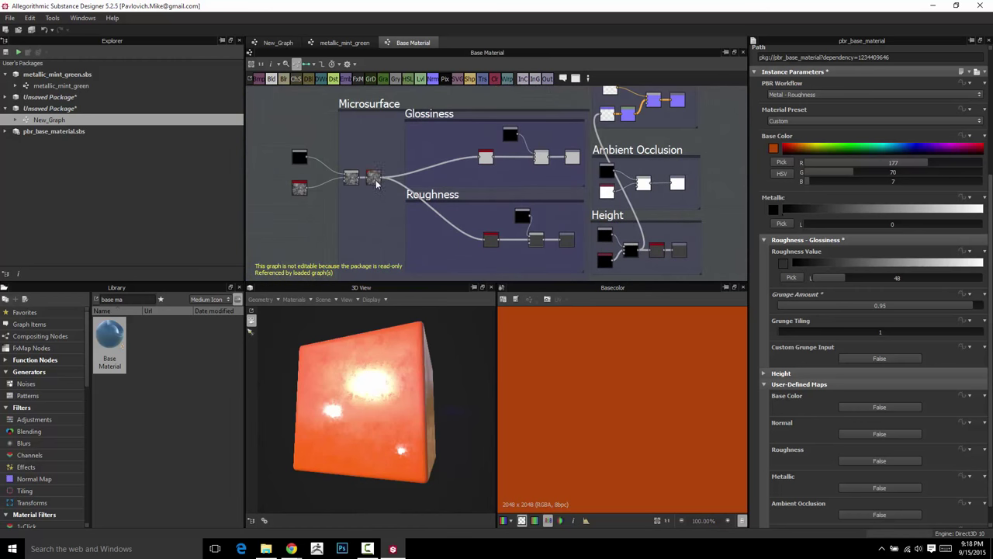
middle_drag(578, 111, 452, 178)
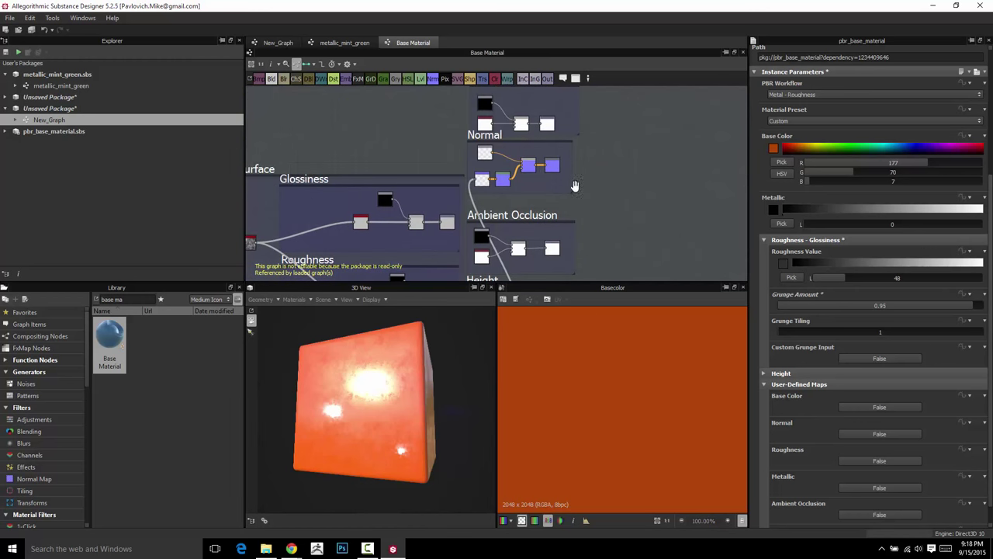
middle_drag(453, 90, 456, 280)
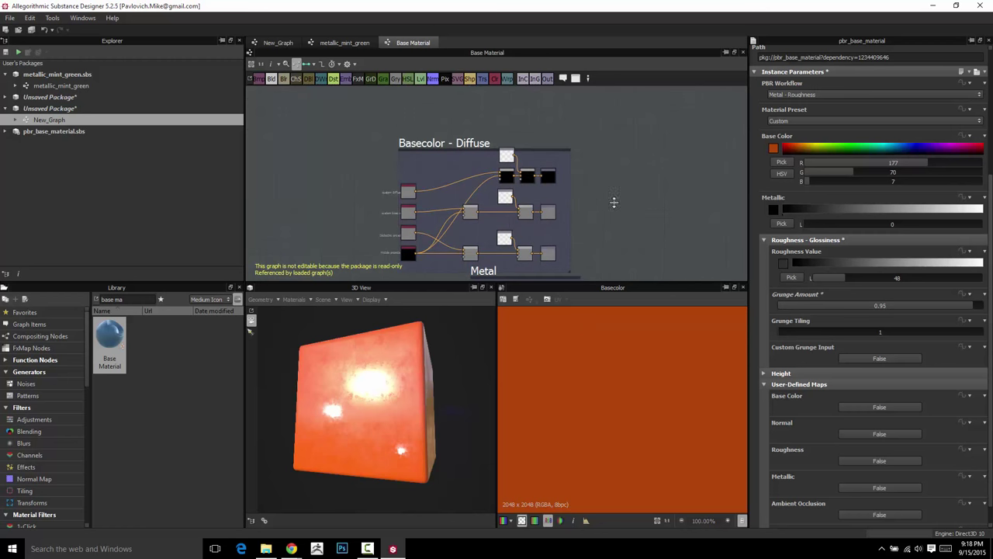
middle_drag(614, 202, 612, 173)
Compare the open graphs, close the Base Material graph and return to New_Graph.
click(342, 41)
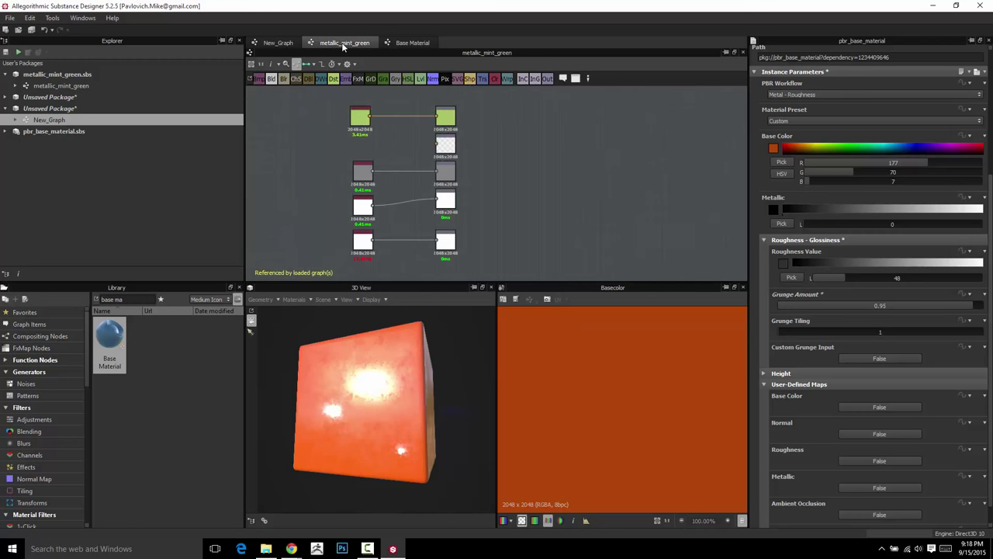
click(280, 43)
scroll(412, 155, up, 2)
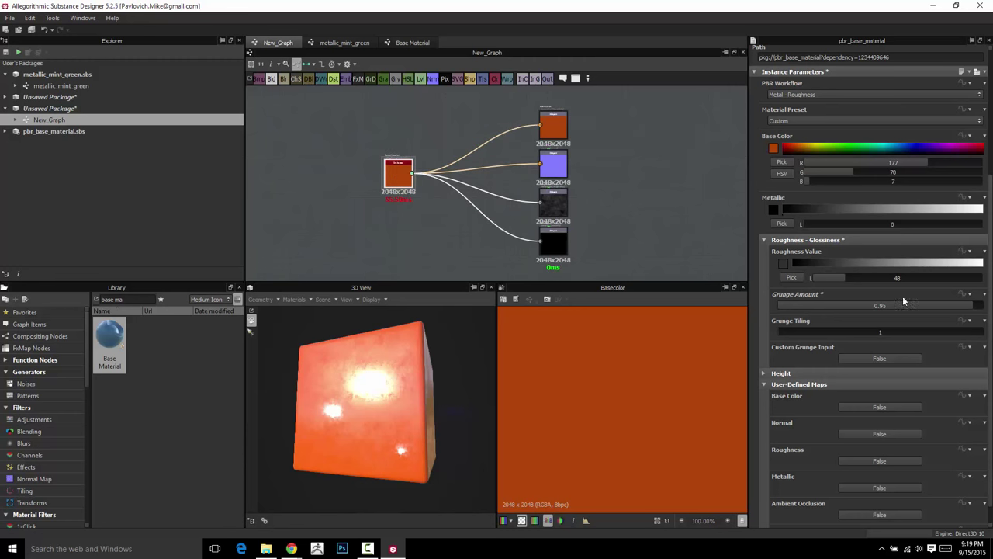
click(413, 43)
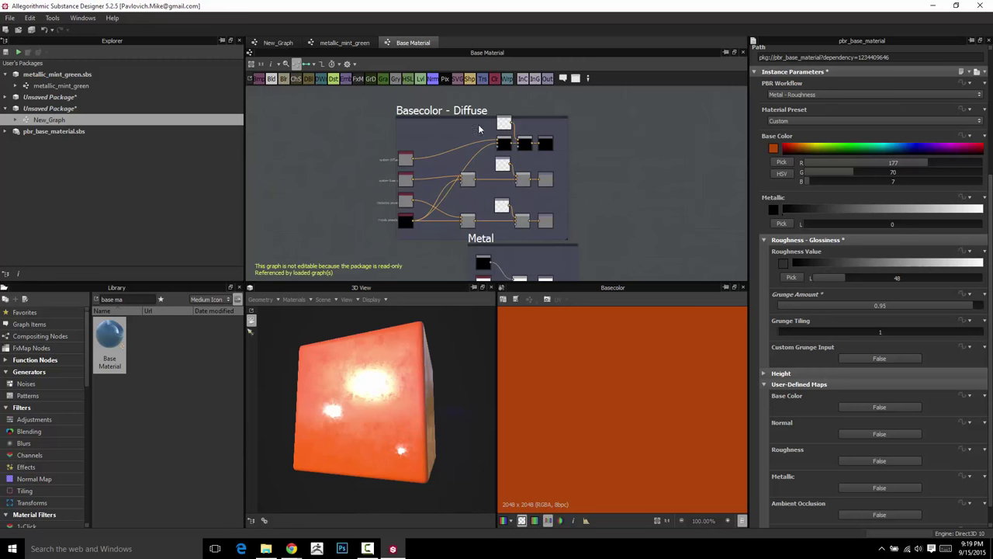
click(742, 53)
click(277, 43)
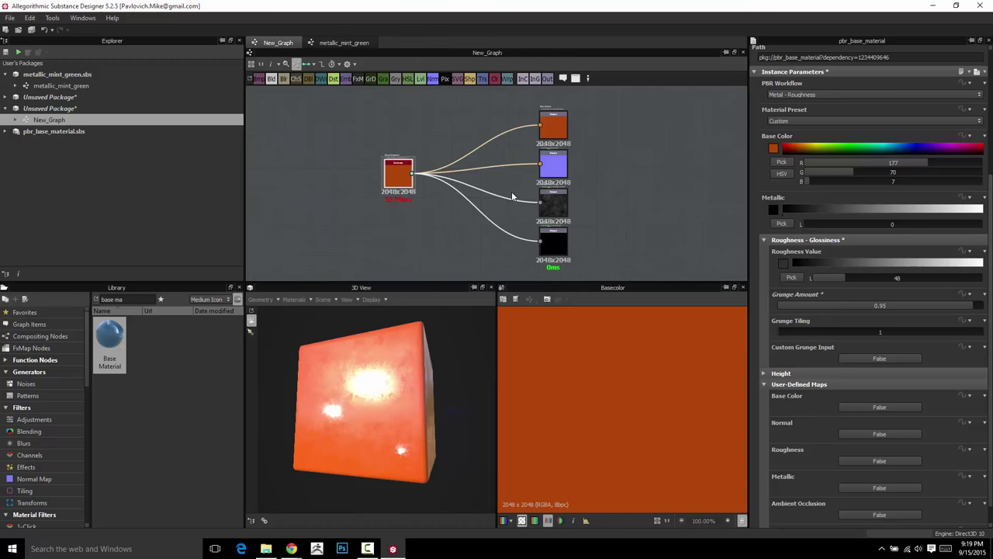
Try the Gold material preset on the Base Material with a Roughness Value of 46 and inspect the cube.
middle_drag(401, 178, 357, 182)
scroll(819, 392, down, 1)
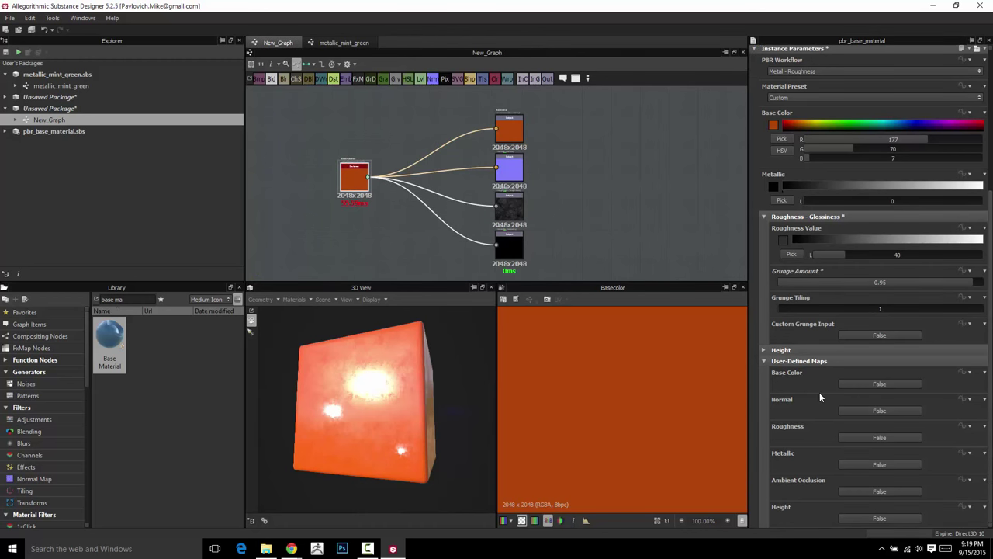
scroll(777, 245, up, 5)
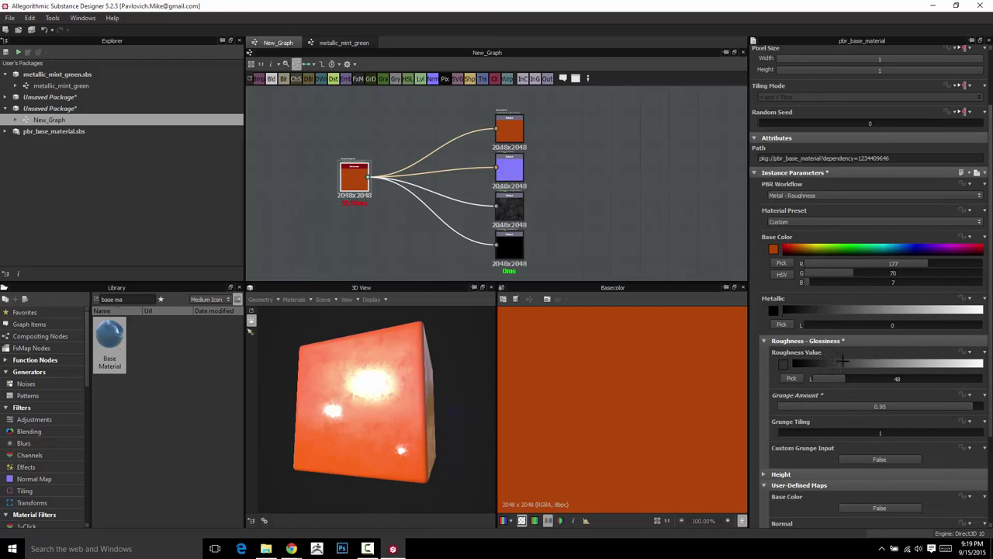
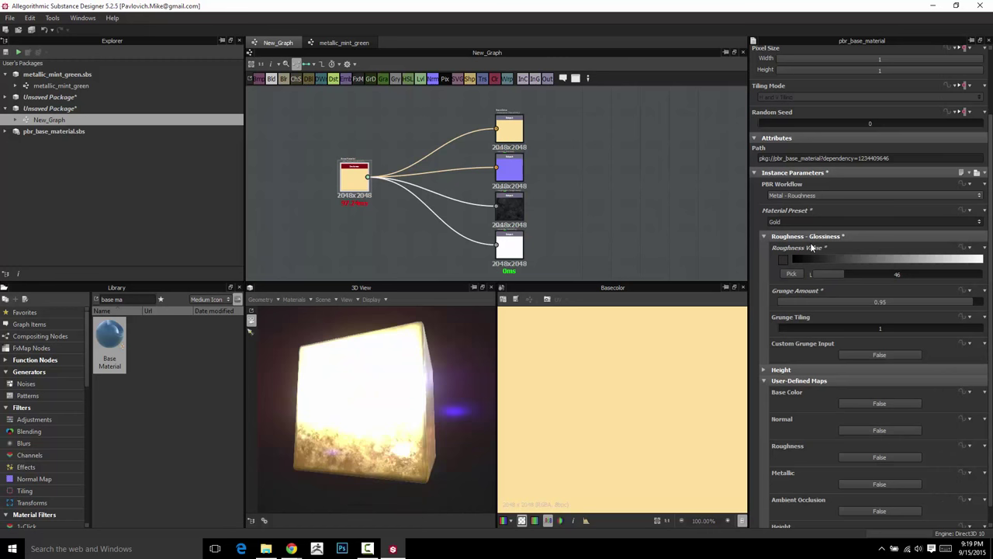
drag(377, 394, 377, 360)
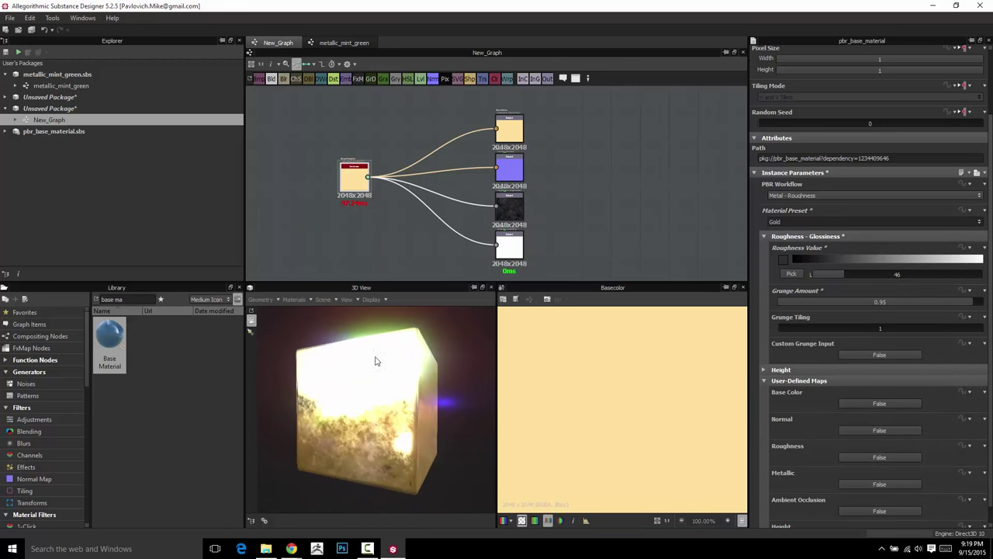
Disable post effects for the 3D view and inspect the cube without glare.
click(324, 300)
click(334, 326)
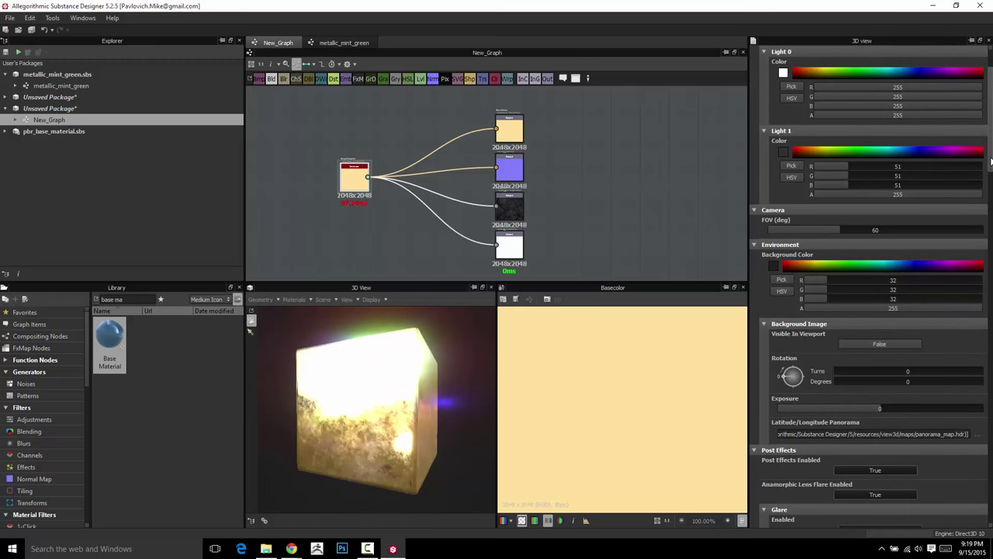
scroll(989, 201, down, 3)
scroll(989, 206, down, 2)
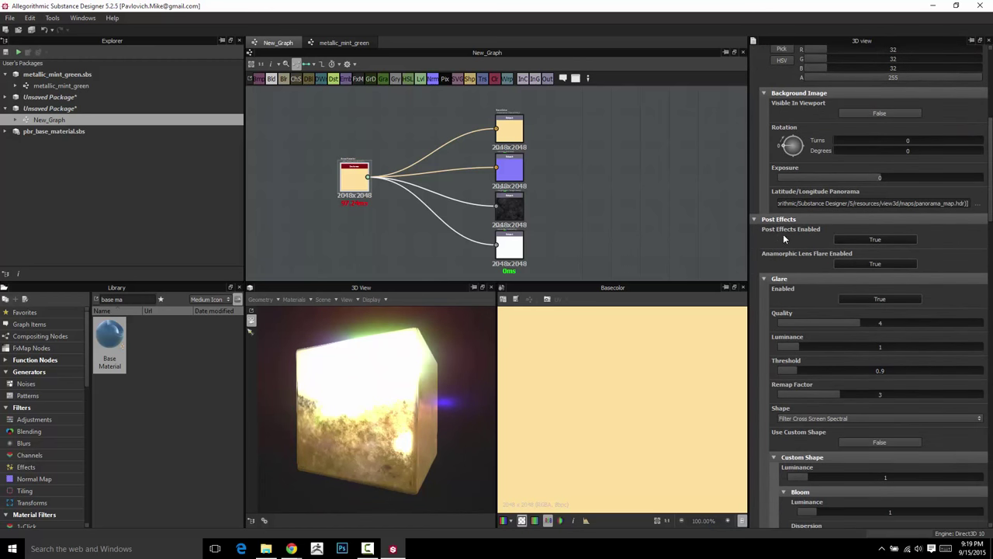
click(869, 239)
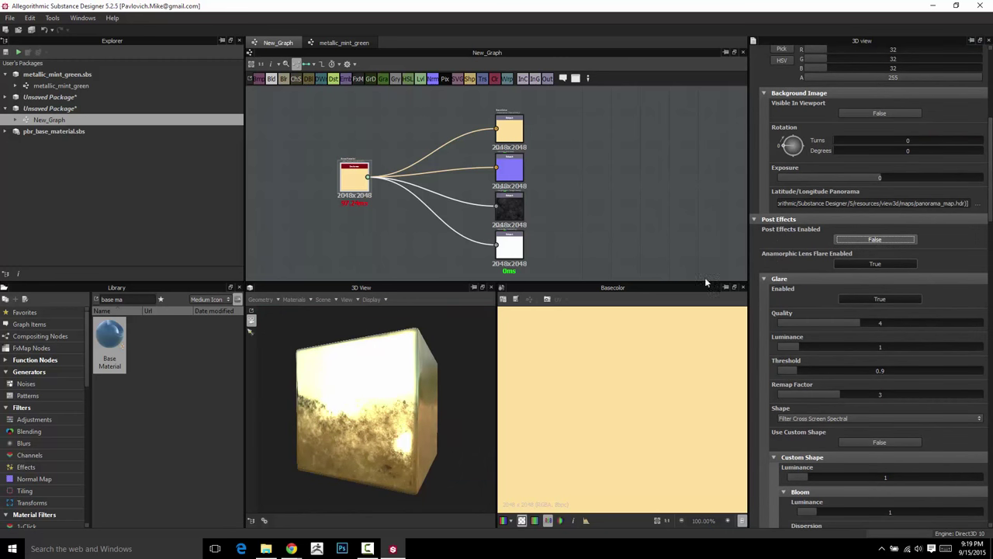
drag(367, 426, 374, 406)
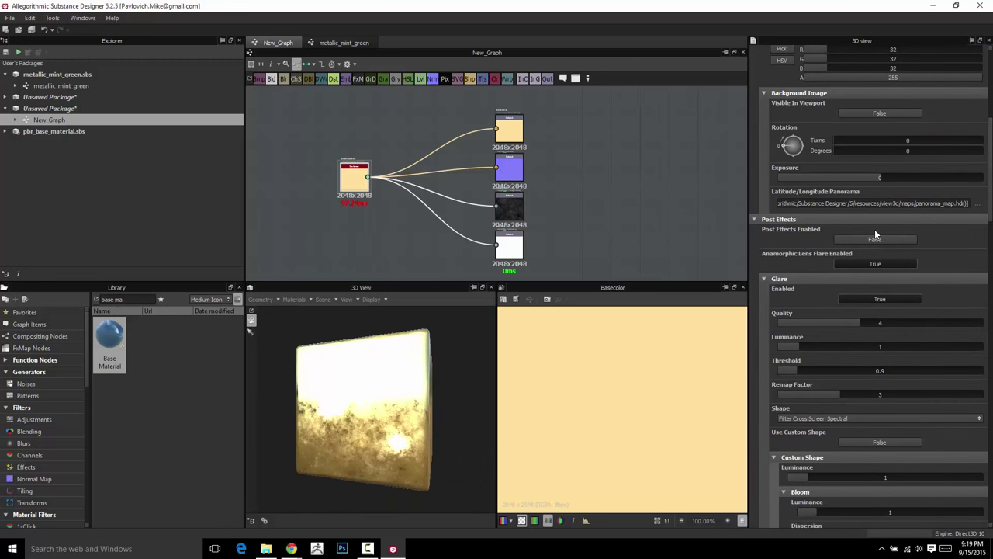
Try lower Roughness Values such as 17 and 39 on the gold Base Material, with a Grunge Amount of 0.29.
click(355, 175)
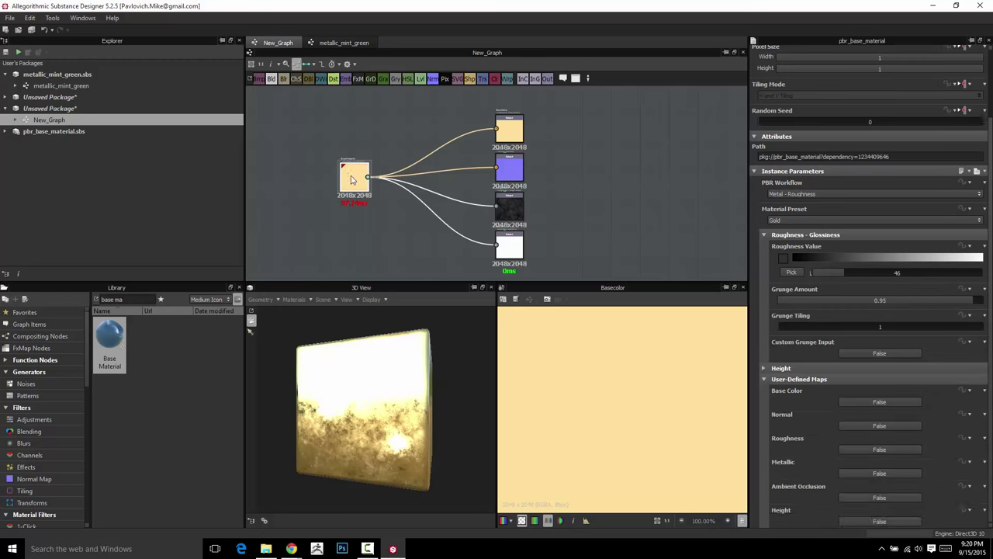
click(819, 219)
click(820, 221)
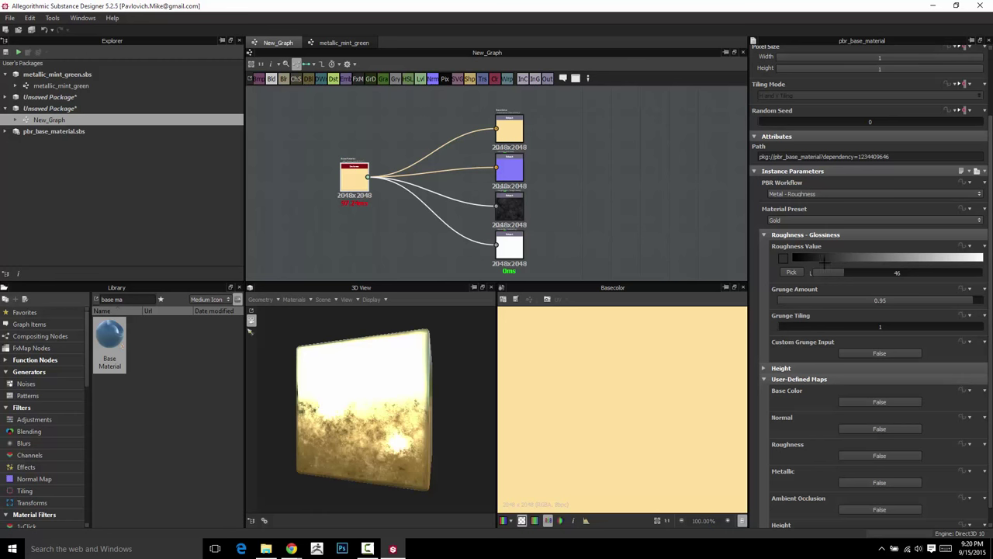
drag(824, 263, 803, 263)
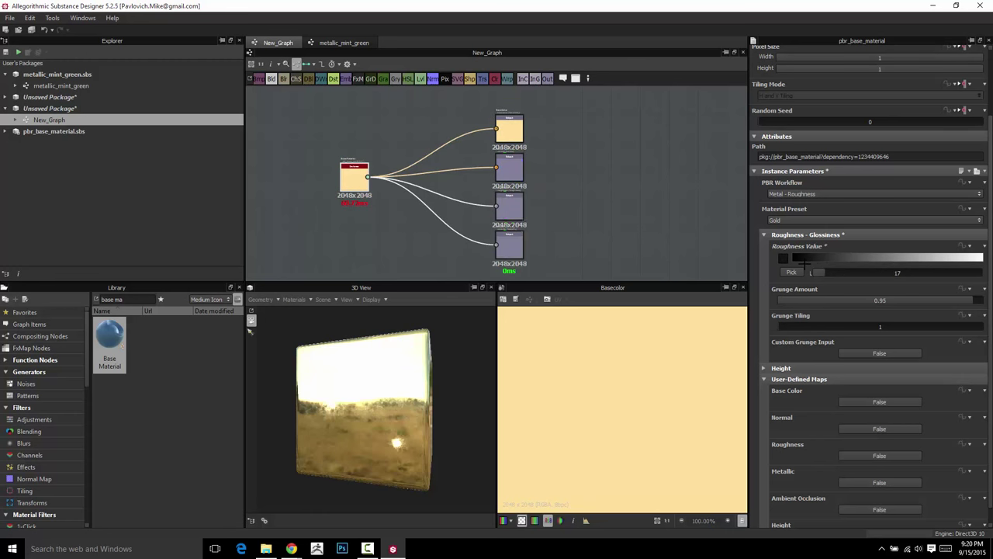
click(824, 262)
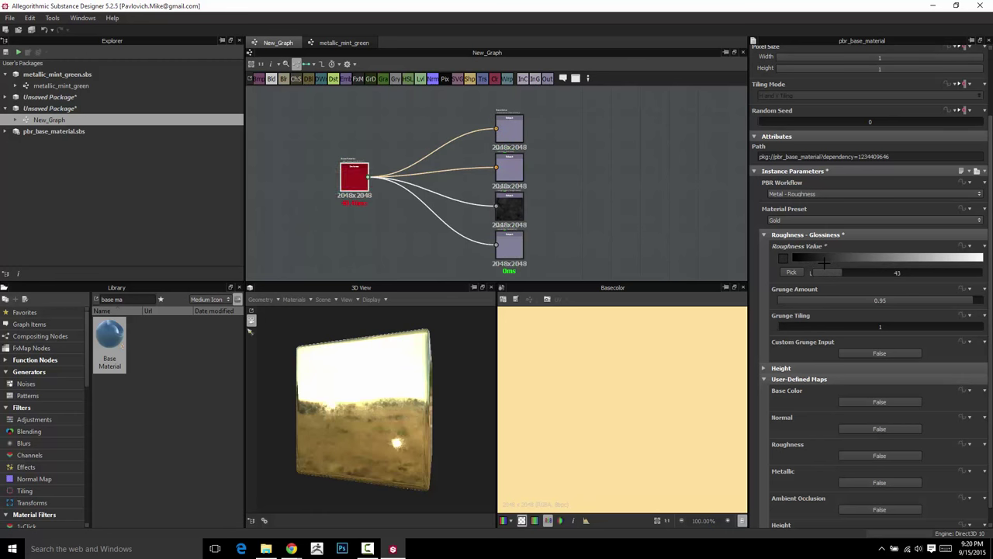
click(818, 263)
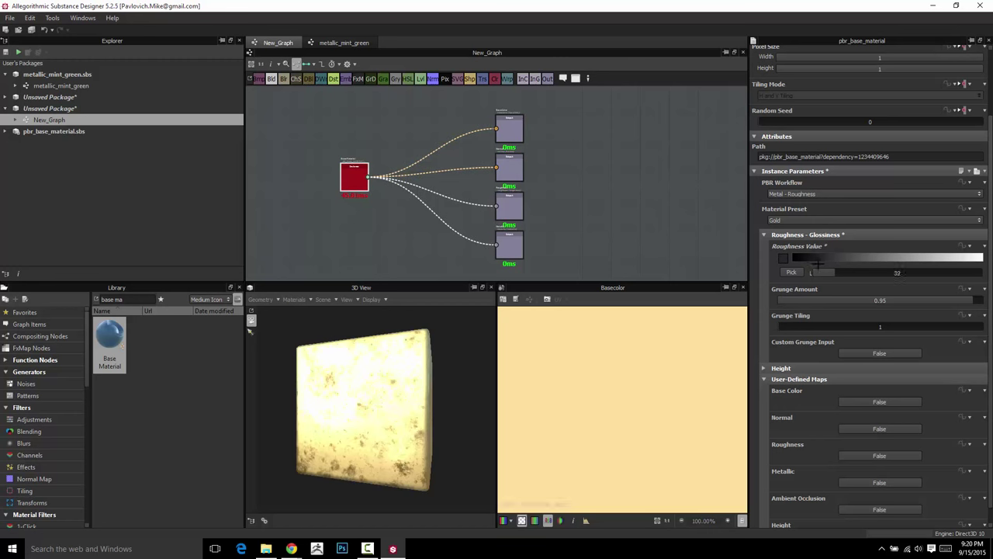
drag(818, 263, 822, 263)
click(823, 300)
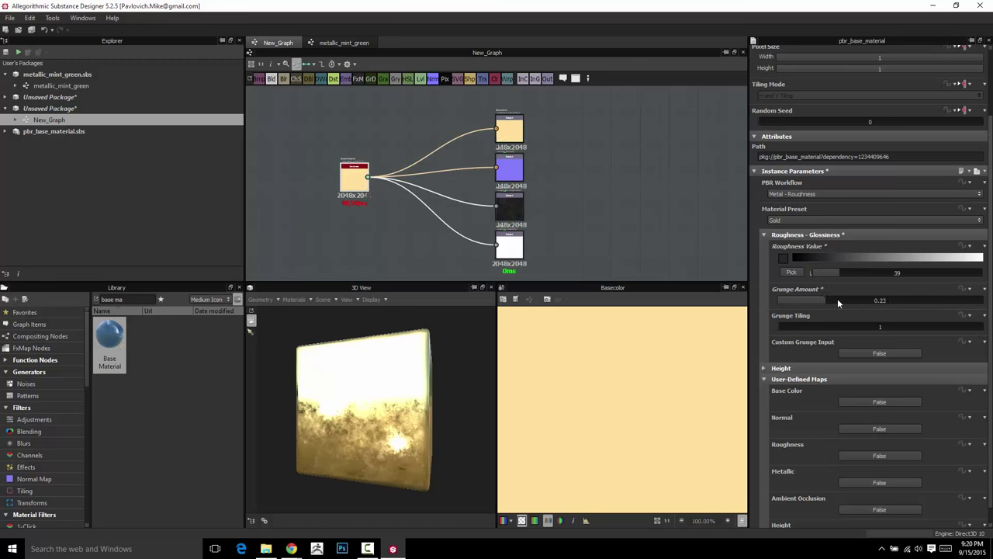
click(838, 299)
Change the Base Material's Material Preset to Titanium and inspect the cube.
click(801, 219)
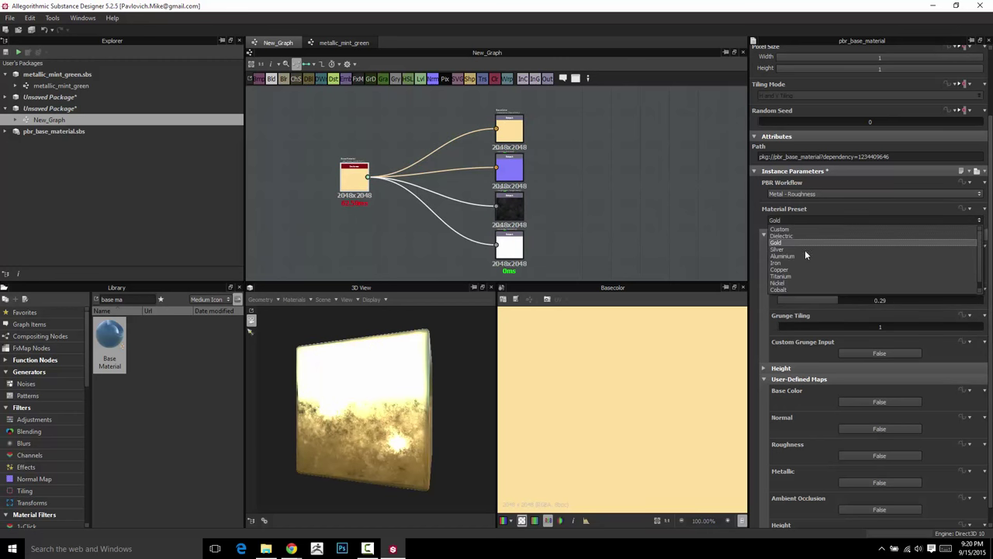
scroll(804, 266, down, 1)
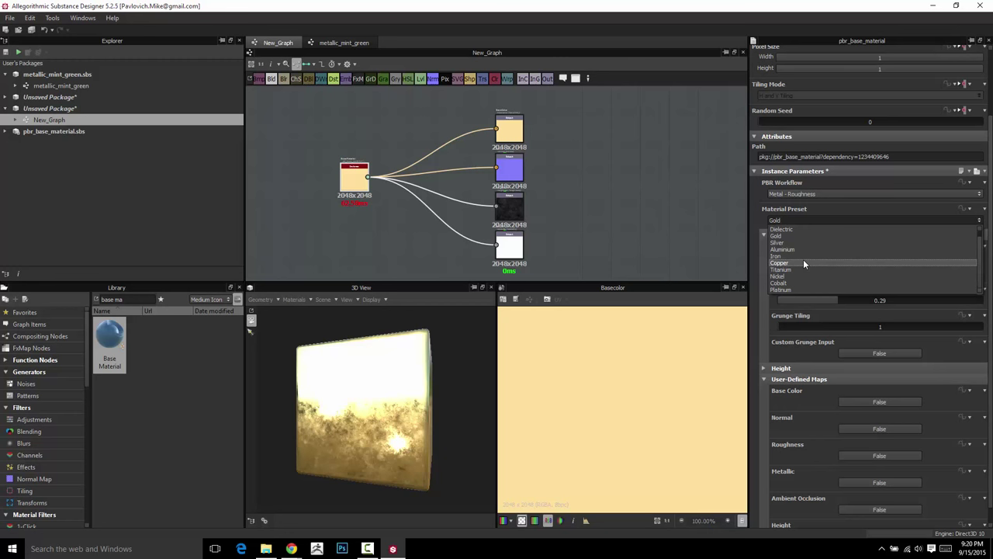
click(802, 269)
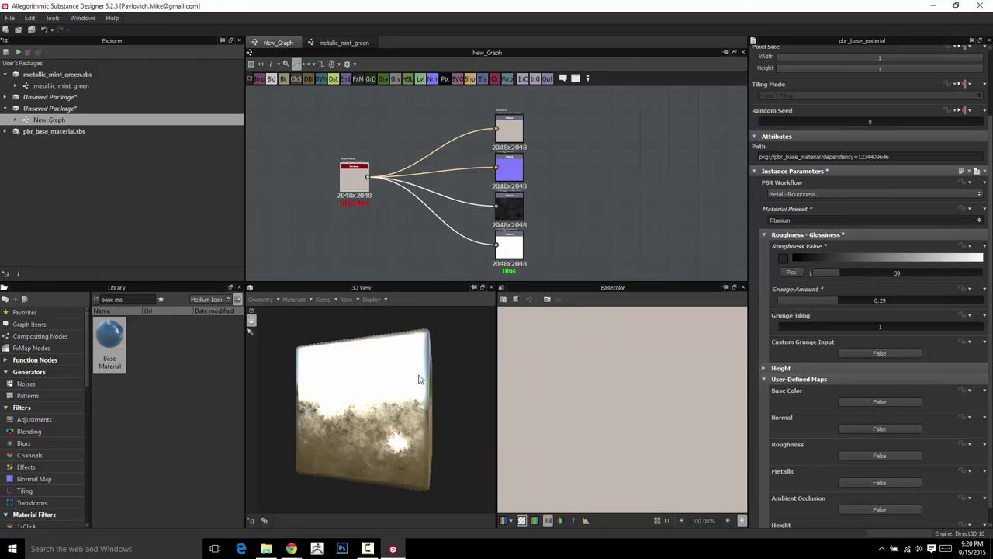
mouse_move(418, 379)
mouse_down()
mouse_move(428, 400)
mouse_move(395, 390)
mouse_move(411, 388)
mouse_up()
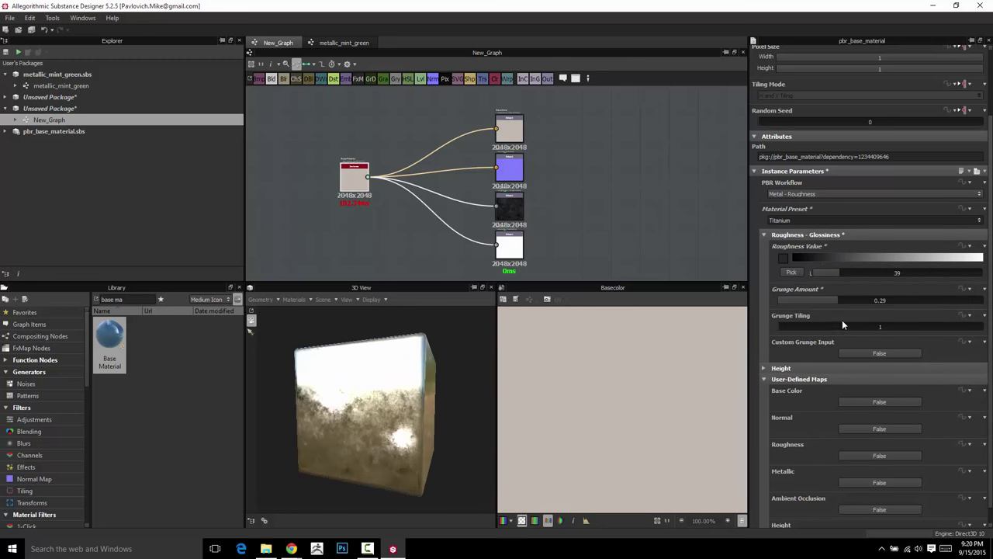
Set the titanium's Roughness Value to 55 and Grunge Amount to 0.13, and inspect the cube's highlights.
drag(823, 260, 833, 262)
click(805, 301)
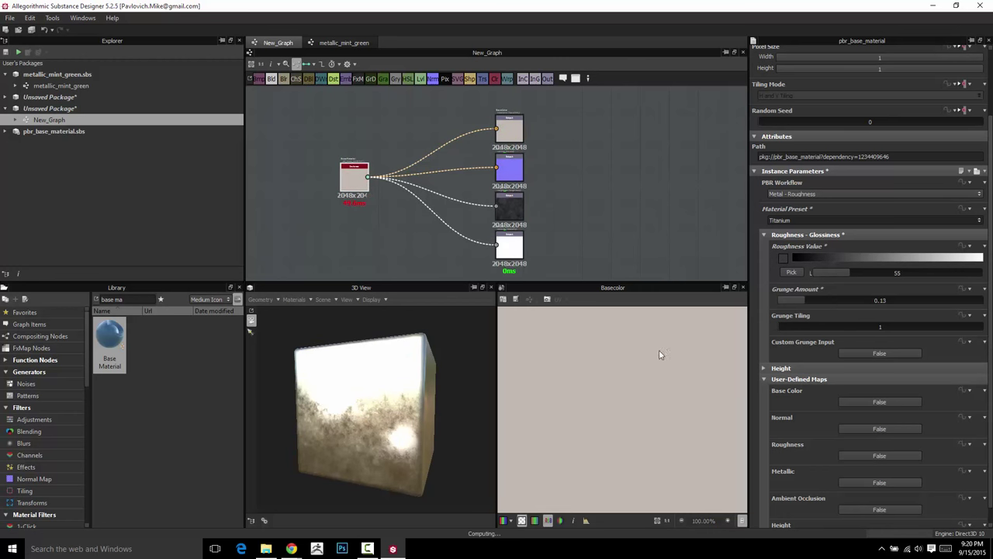
drag(435, 416, 395, 414)
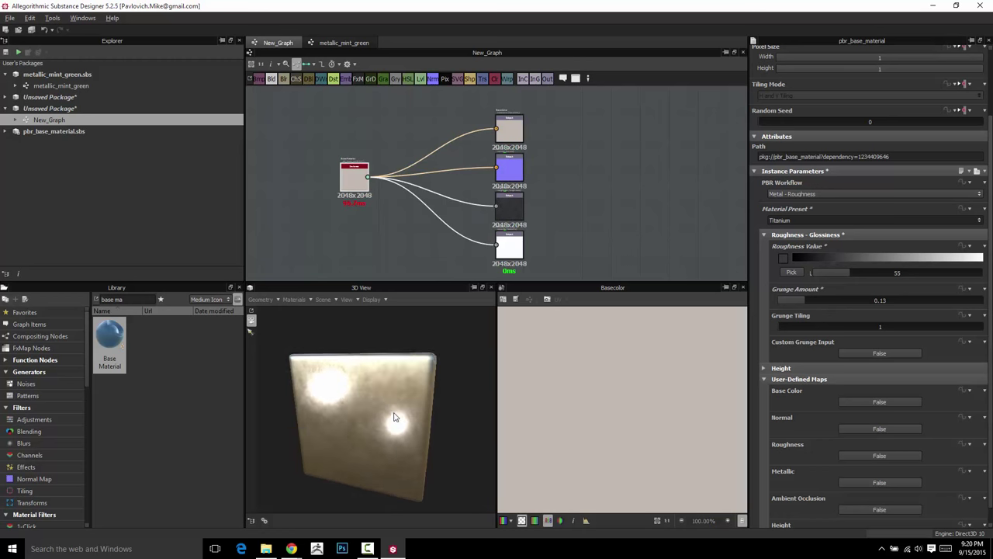
Save the unsaved package that contains New_Graph to the Desktop as grungy_titanium.
click(51, 108)
right_click(55, 108)
click(83, 181)
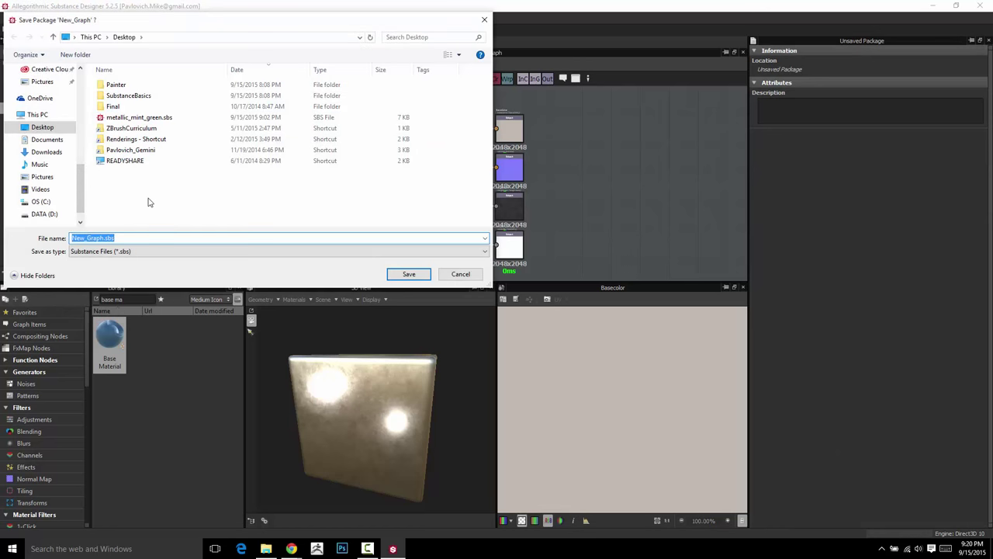
text(grungy_titanium)
key(Return)
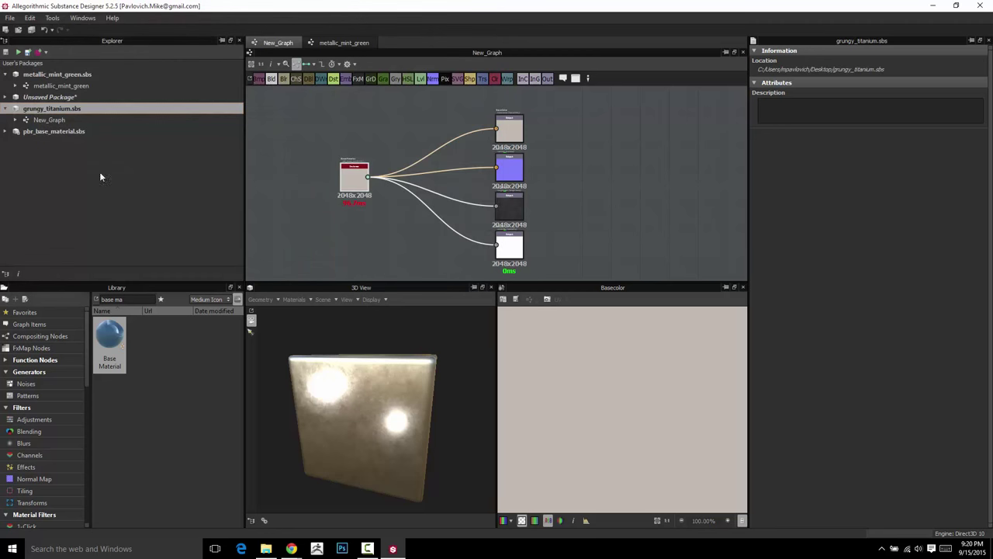
Rename New_Graph as grungy_titanium and save its package again.
click(52, 120)
click(52, 119)
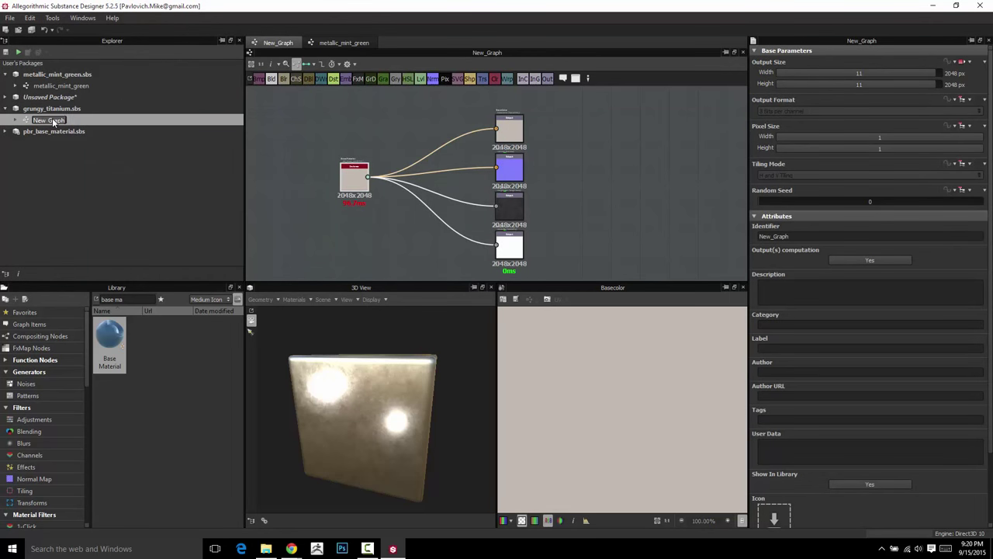
text(d)
key(Return)
click(65, 110)
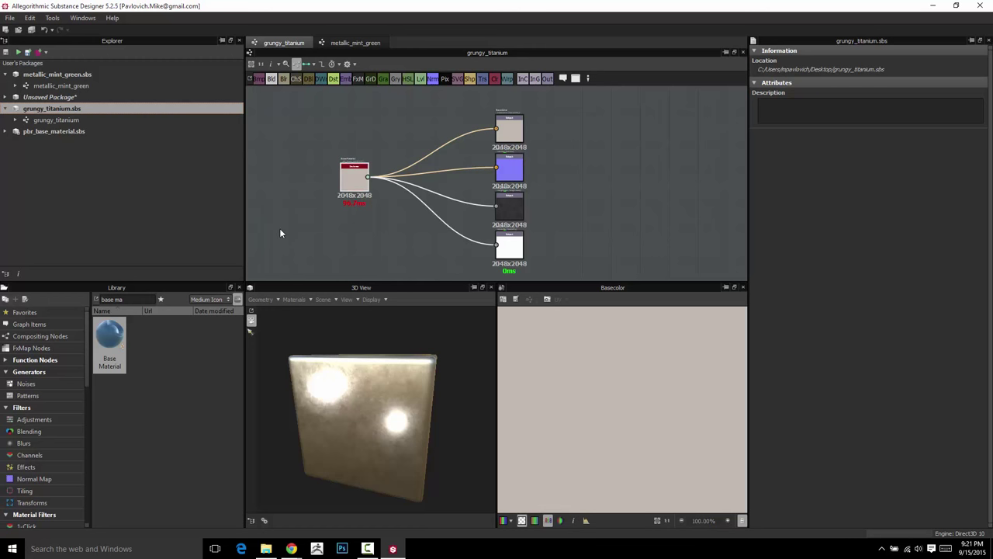
Shift the Base Material node slightly away from the output nodes in the grungy_titanium graph.
drag(354, 182, 350, 177)
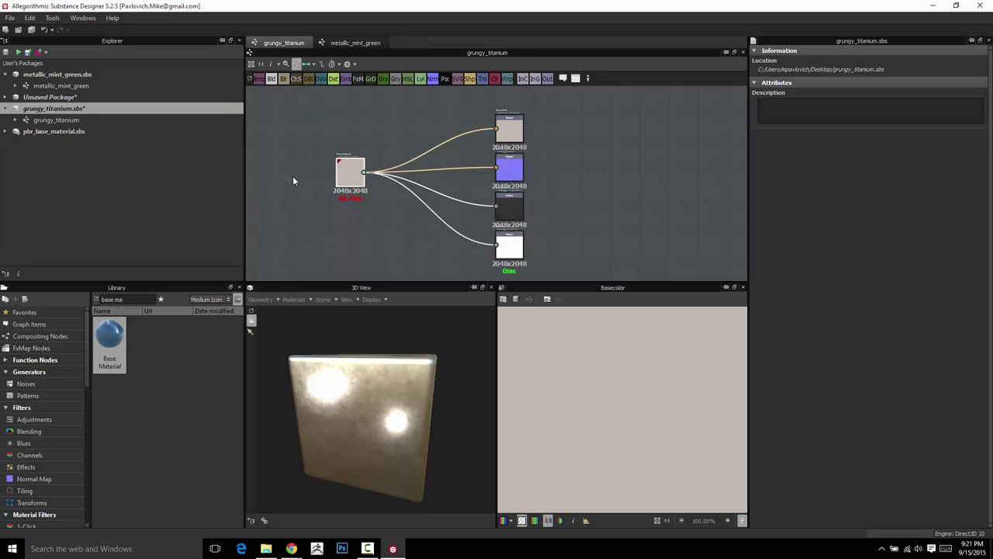
Examine the Base Material node's parameters and the contents of the pbr_base_material package.
click(349, 173)
scroll(350, 172, up, 3)
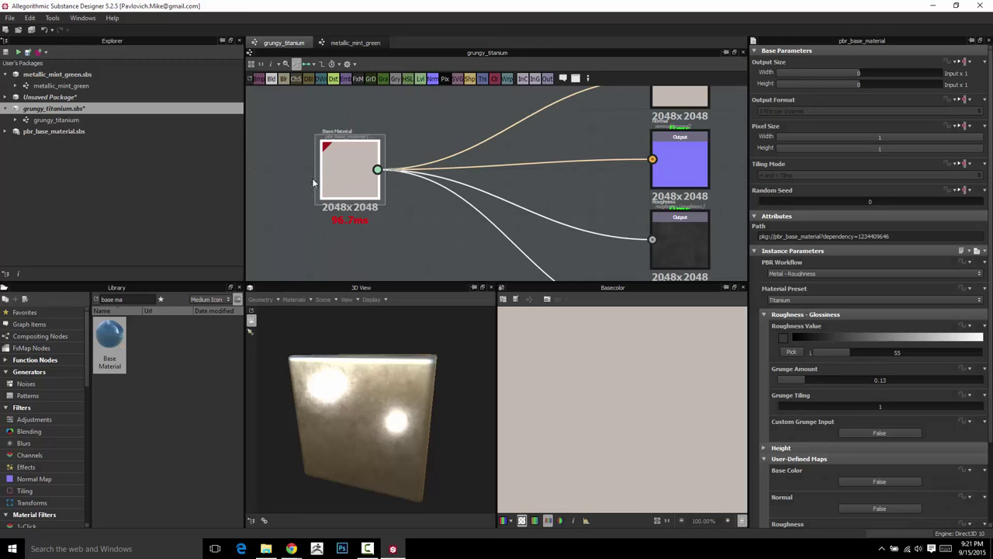
click(31, 131)
click(6, 132)
click(16, 143)
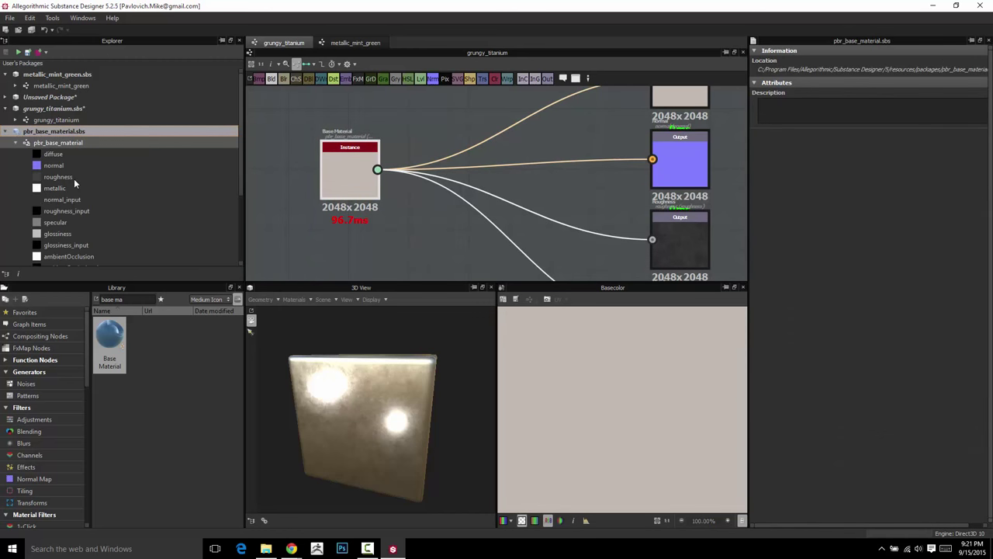
scroll(74, 179, down, 3)
scroll(79, 216, up, 3)
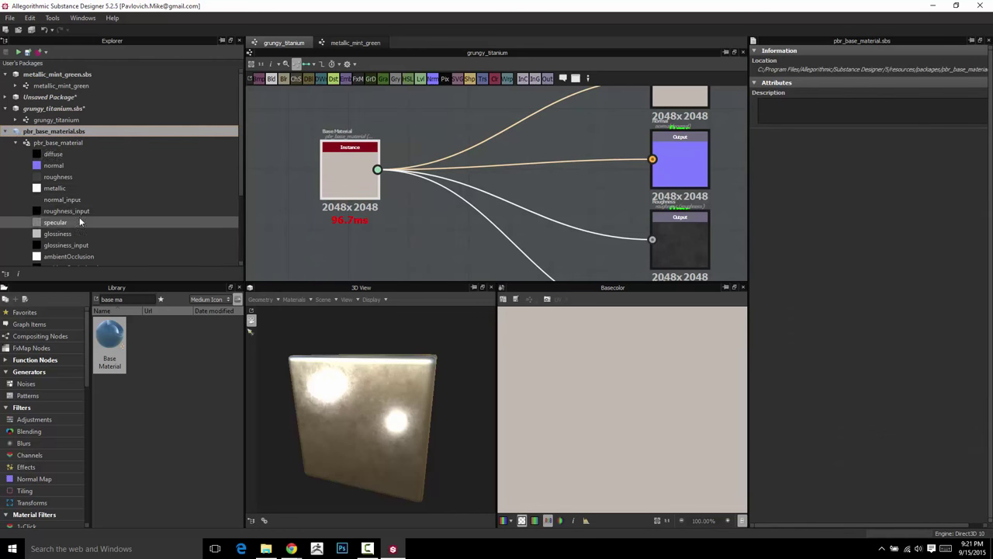
Close the pbr_base_material package.
right_click(55, 128)
click(39, 130)
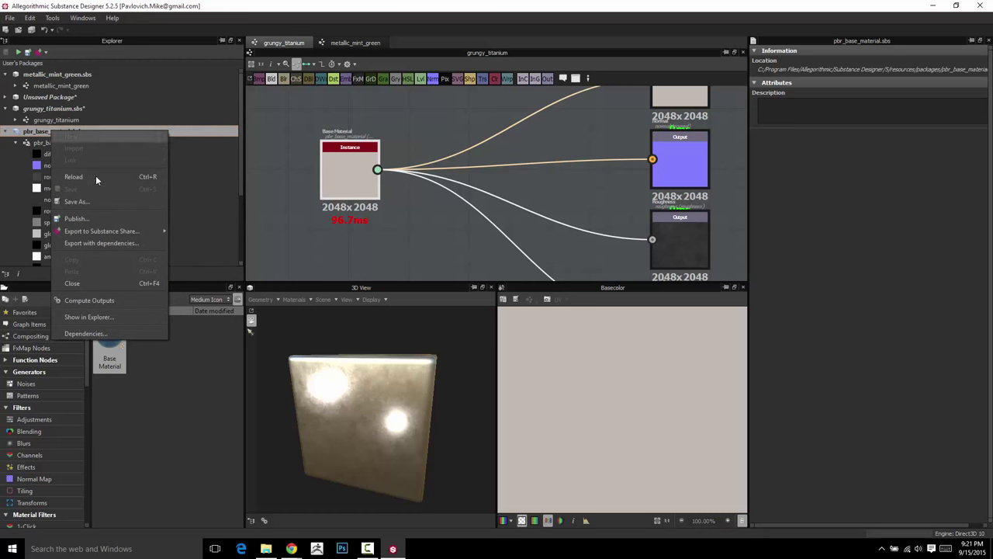
drag(42, 76, 44, 118)
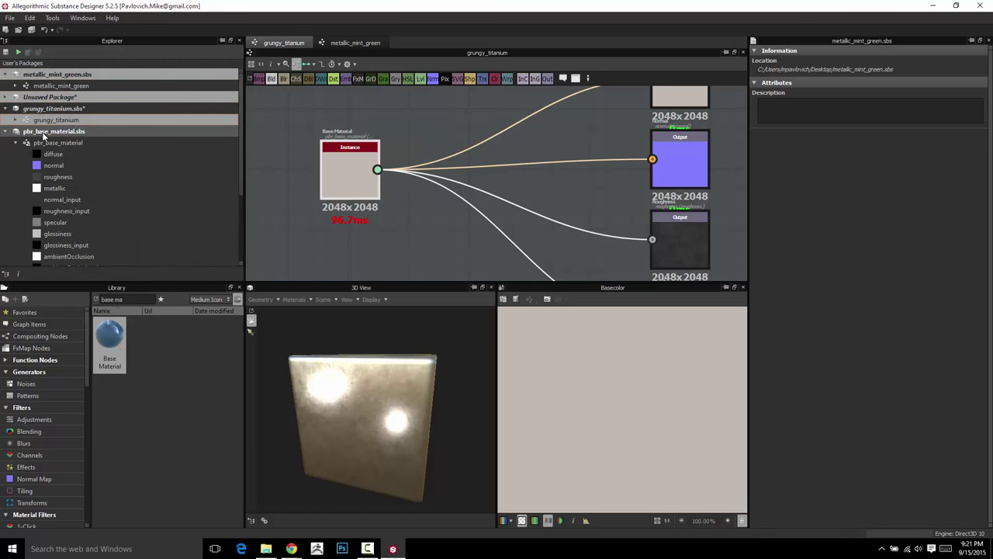
click(67, 131)
right_click(52, 129)
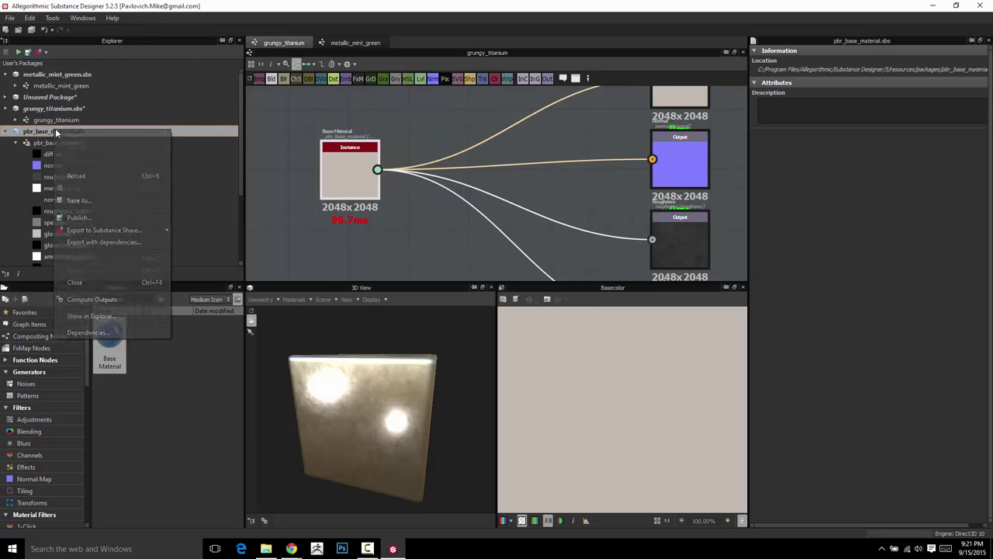
click(78, 279)
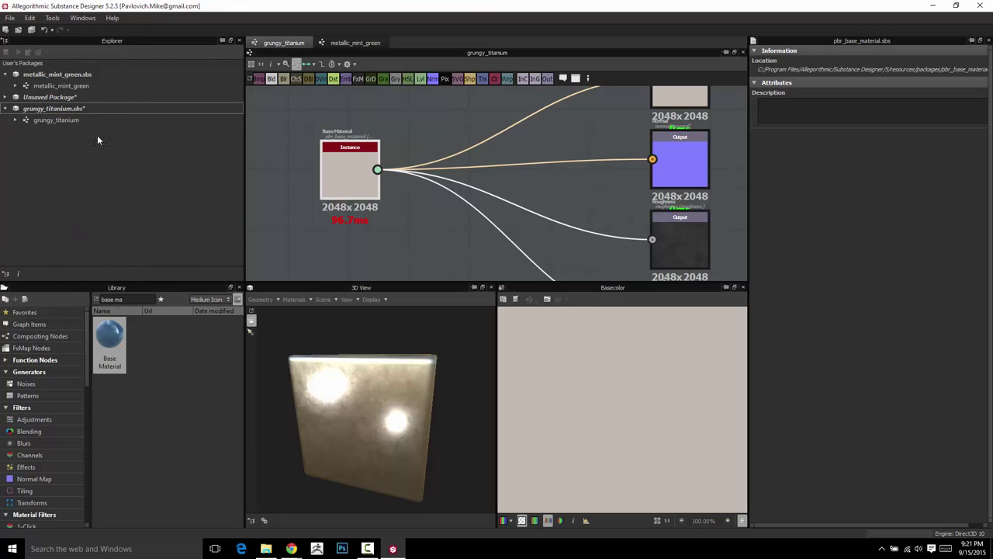
Save the grungy_titanium package and open New_Graph from the unsaved package.
click(56, 109)
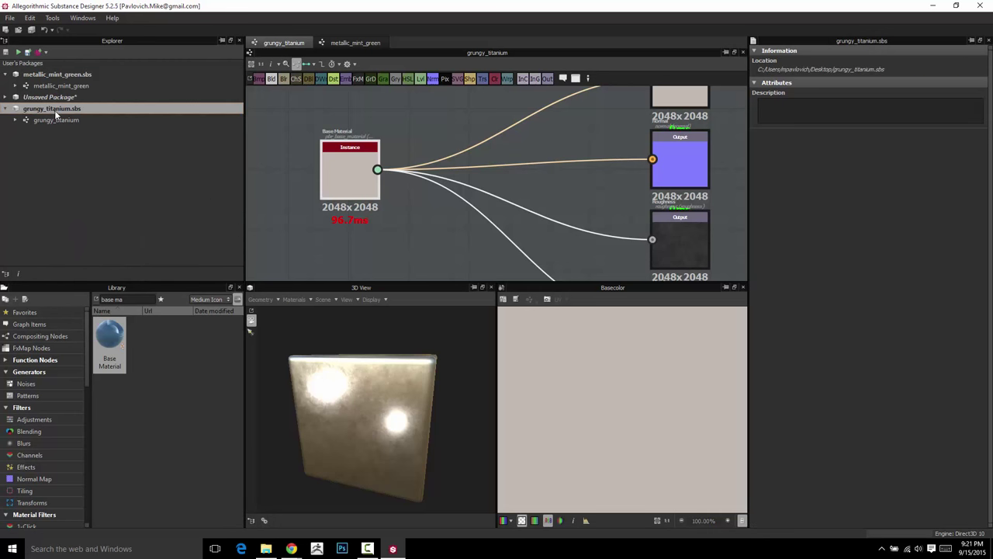
click(5, 97)
click(44, 109)
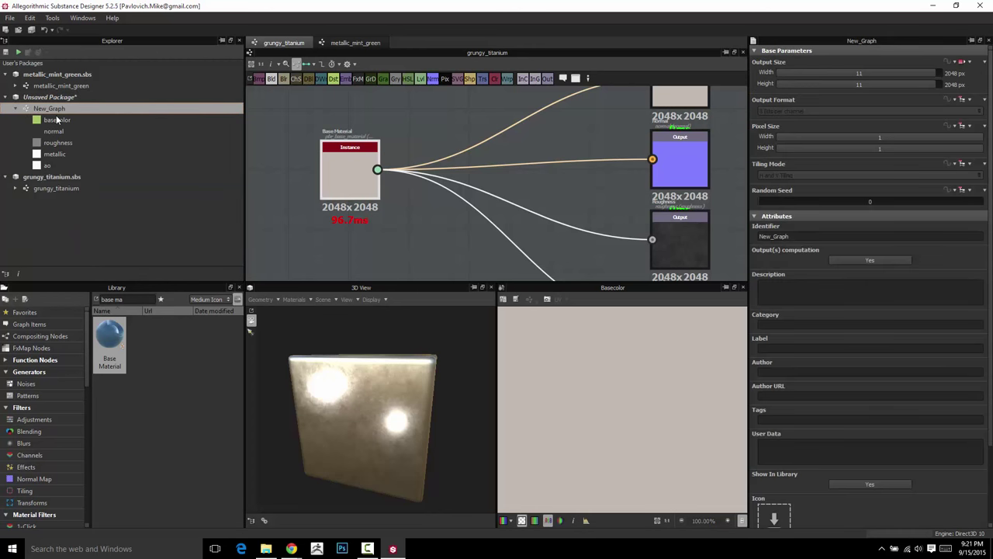
double_click(62, 110)
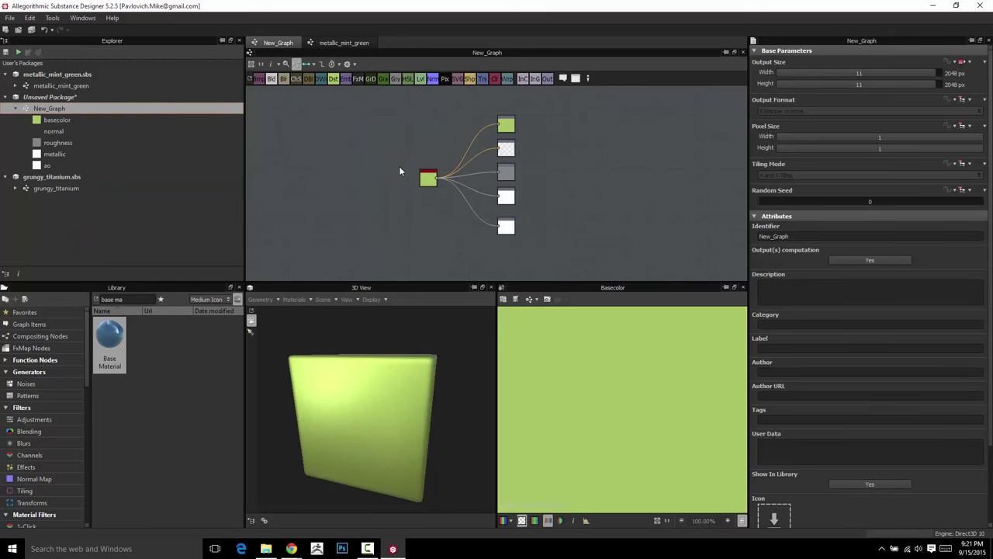
scroll(357, 133, up, 2)
scroll(295, 155, down, 3)
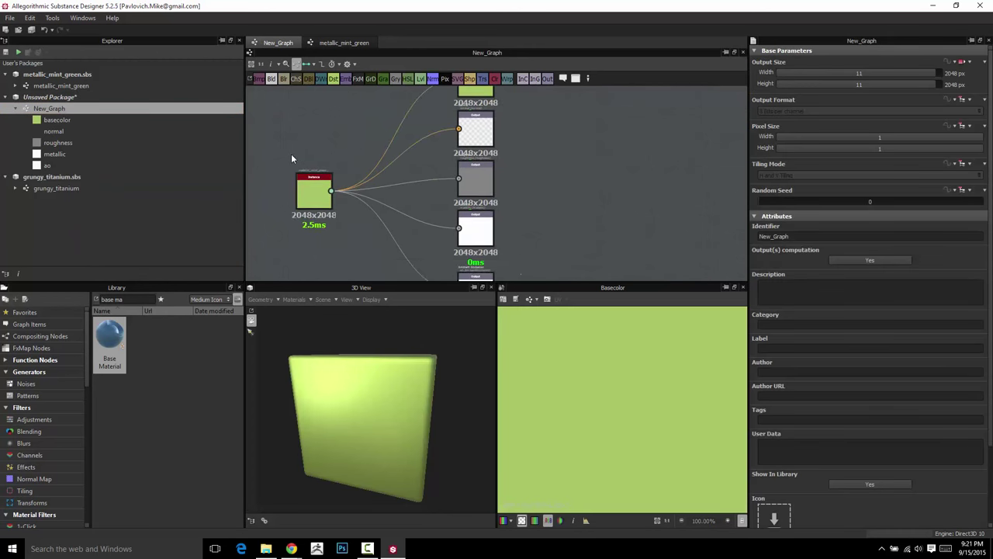
Add the grungy_titanium graph to New_Graph as an instance, link it to the base color, normal, roughness and metallic outputs, and rearrange both instances.
drag(43, 189, 277, 180)
drag(405, 122, 424, 109)
drag(340, 175, 333, 211)
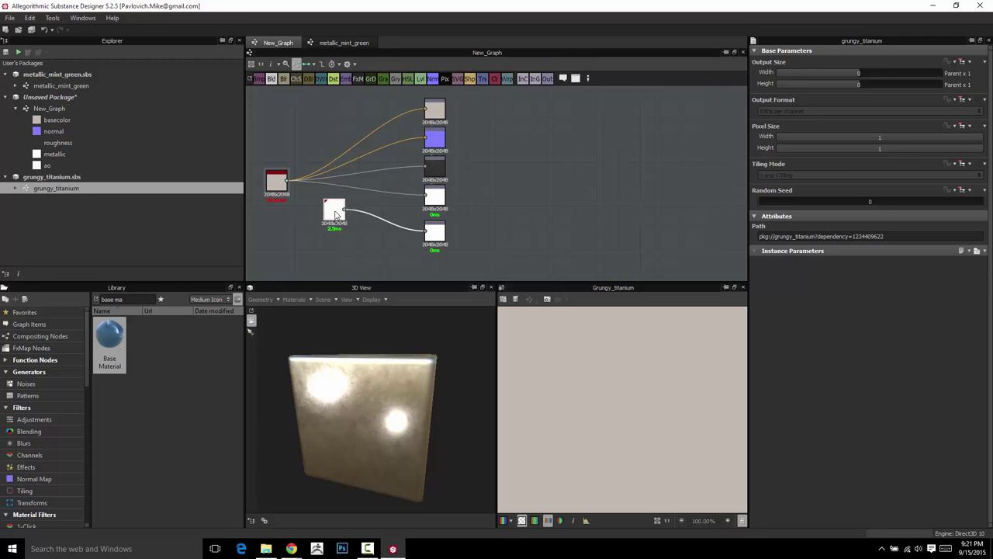
drag(277, 179, 355, 186)
scroll(345, 198, up, 4)
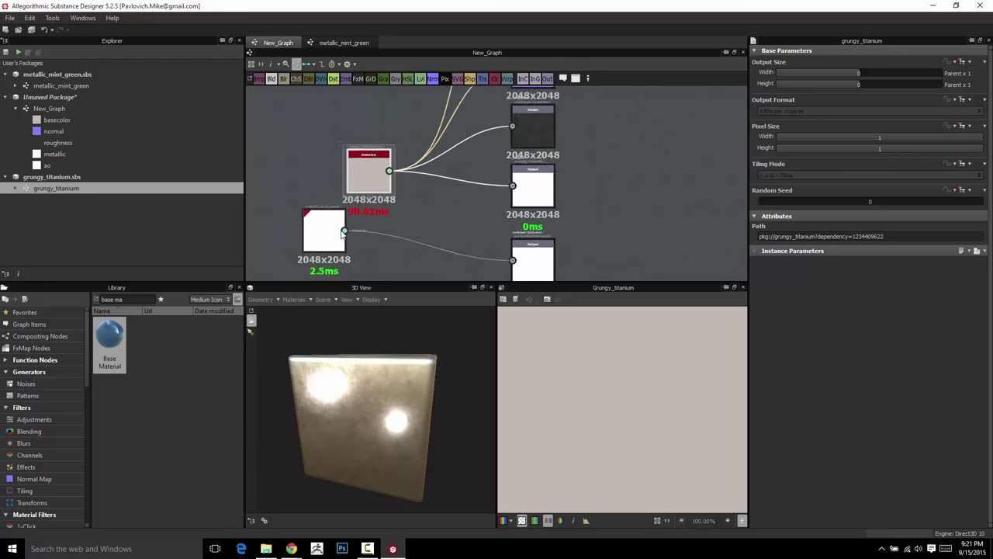
Delete the metallic_mint_green instance that feeds the Ambient Occlusion output in New_Graph.
scroll(344, 233, up, 3)
scroll(343, 233, down, 3)
click(304, 232)
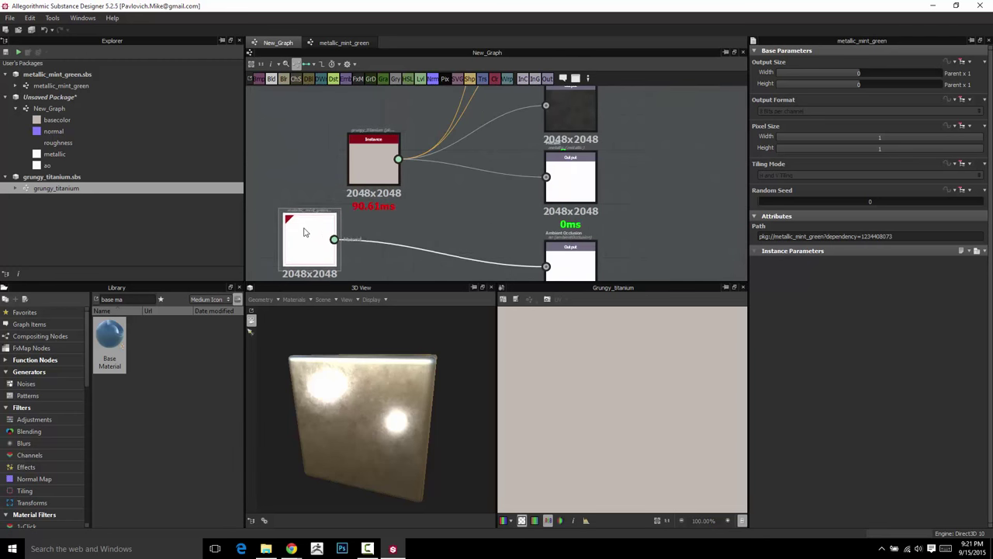
drag(305, 232, 296, 223)
key(Delete)
Inspect the grungy_titanium instance's output connectors and open the graph it references.
click(388, 169)
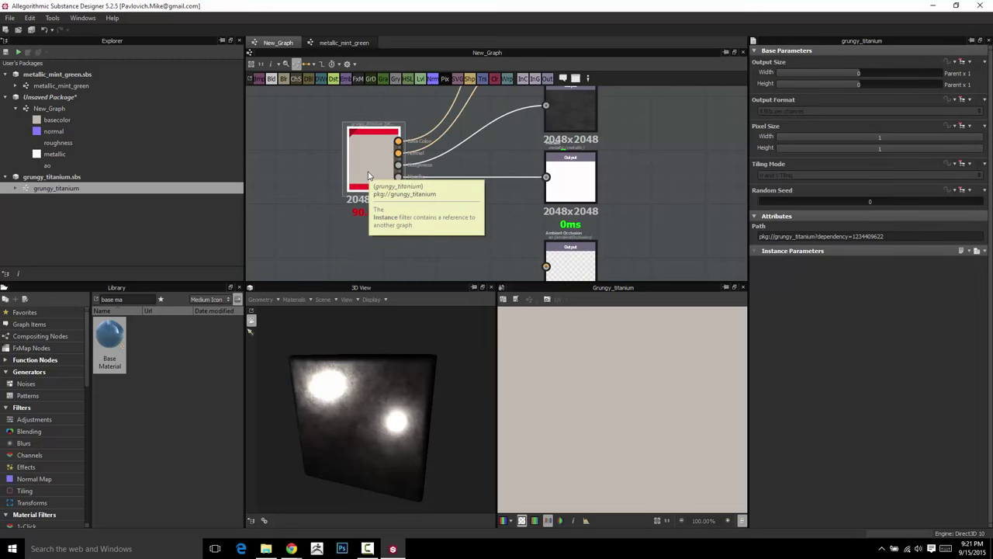
scroll(369, 175, up, 3)
scroll(369, 163, down, 2)
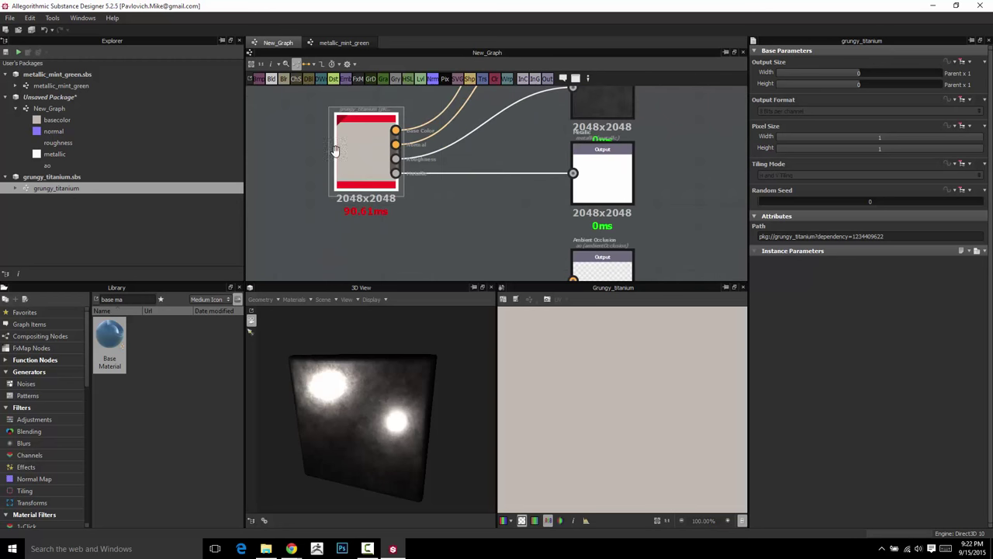
scroll(348, 202, up, 2)
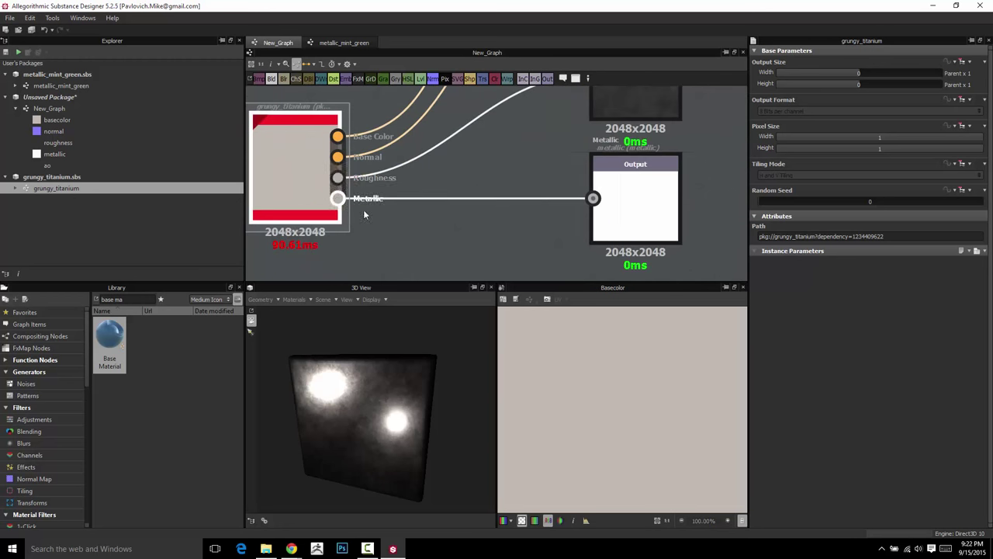
scroll(392, 214, down, 2)
right_click(354, 181)
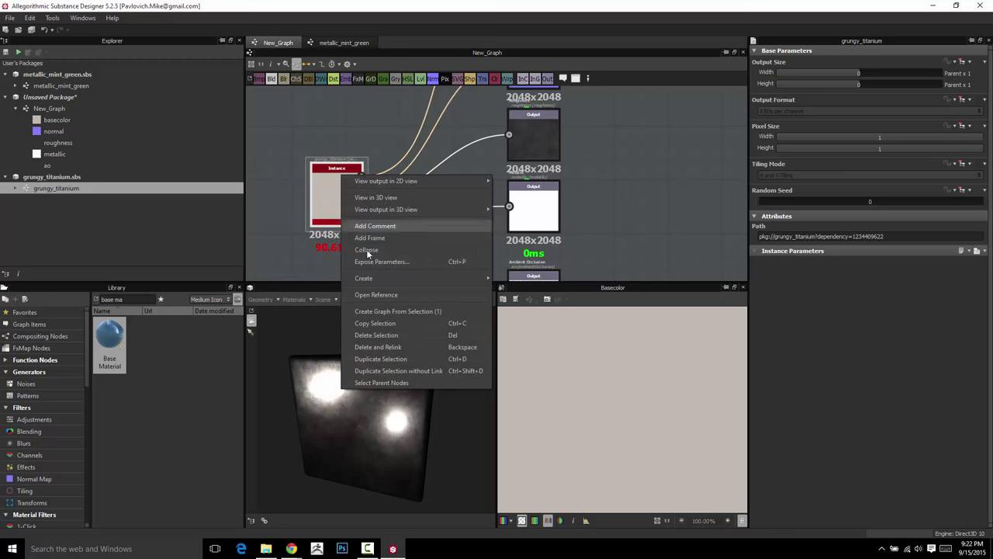
click(365, 292)
Check the Base Material's unused connectors and add an Output node beneath the metallic output in the grungy_titanium graph.
middle_drag(478, 149, 401, 148)
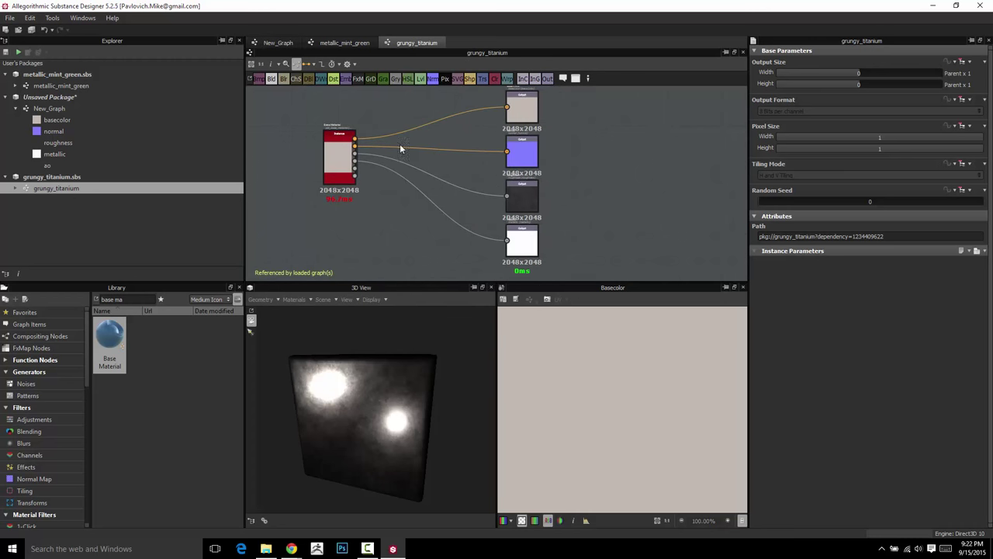
middle_drag(526, 189, 513, 128)
scroll(343, 154, up, 3)
middle_drag(342, 154, 384, 307)
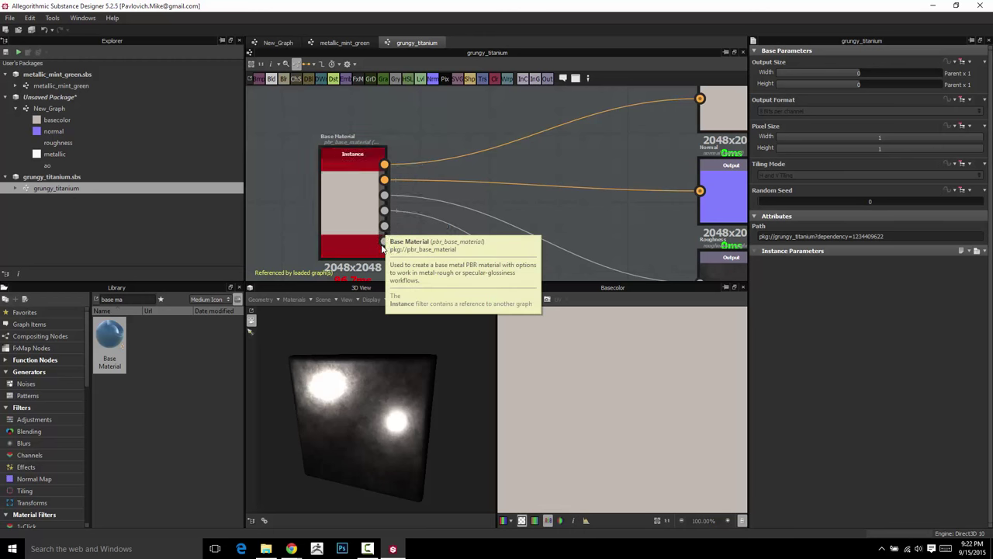
scroll(386, 243, down, 3)
middle_drag(494, 205, 408, 56)
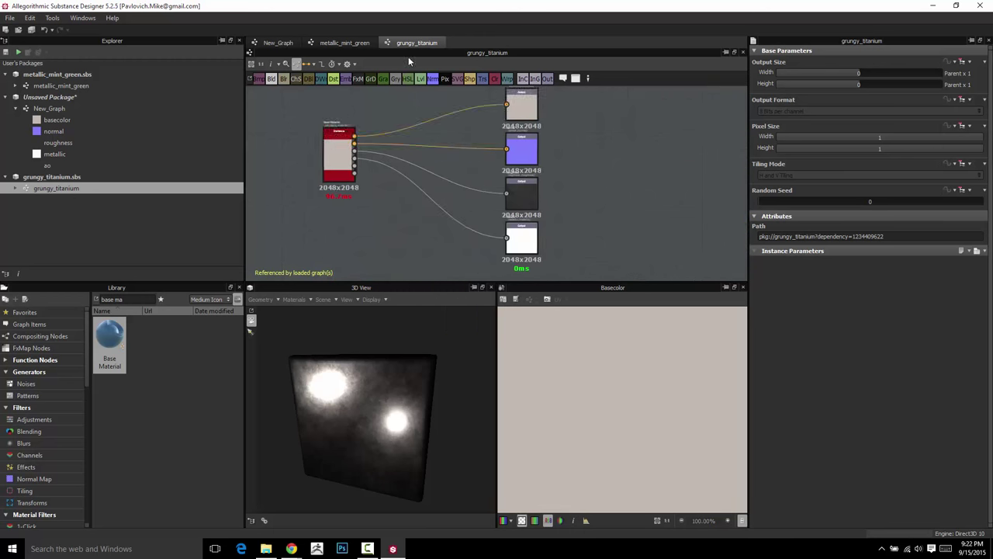
key(space)
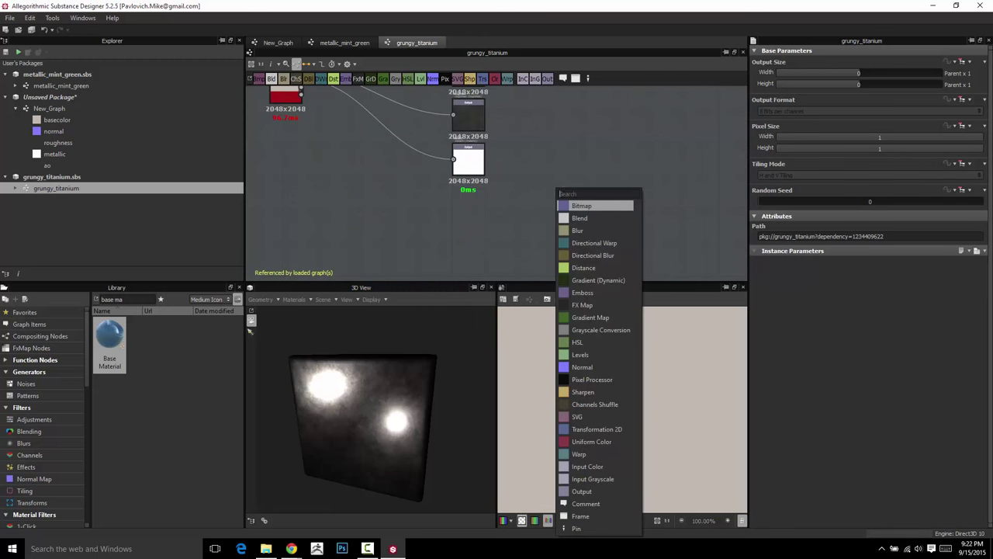
click(578, 492)
drag(569, 201, 476, 219)
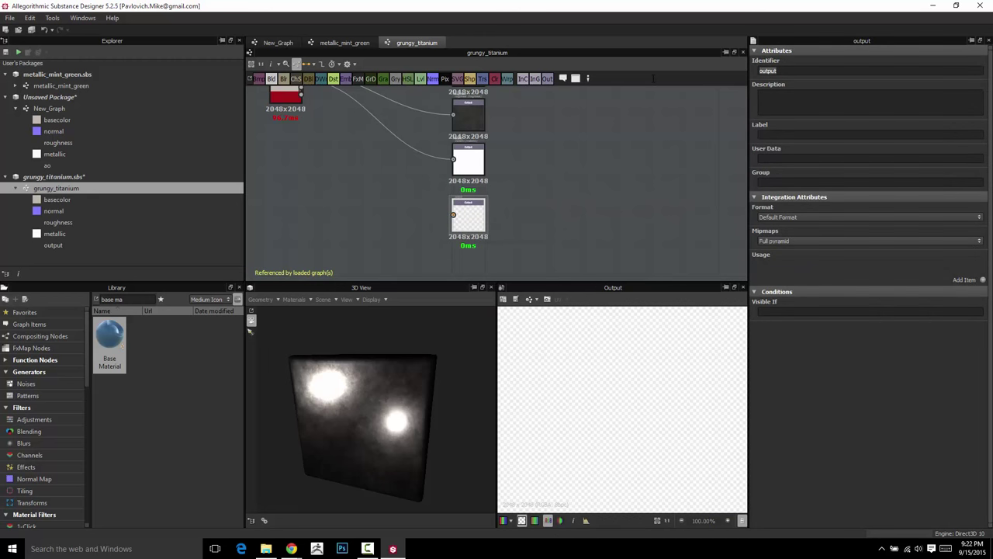
Give the new output the identifier ao, label Ambeint Occlughioanb, group Material and an RGBA usage of ambientOcclusion.
text(ao)
key(Tab)
text(Ambient Occlusion)
key(Tab)
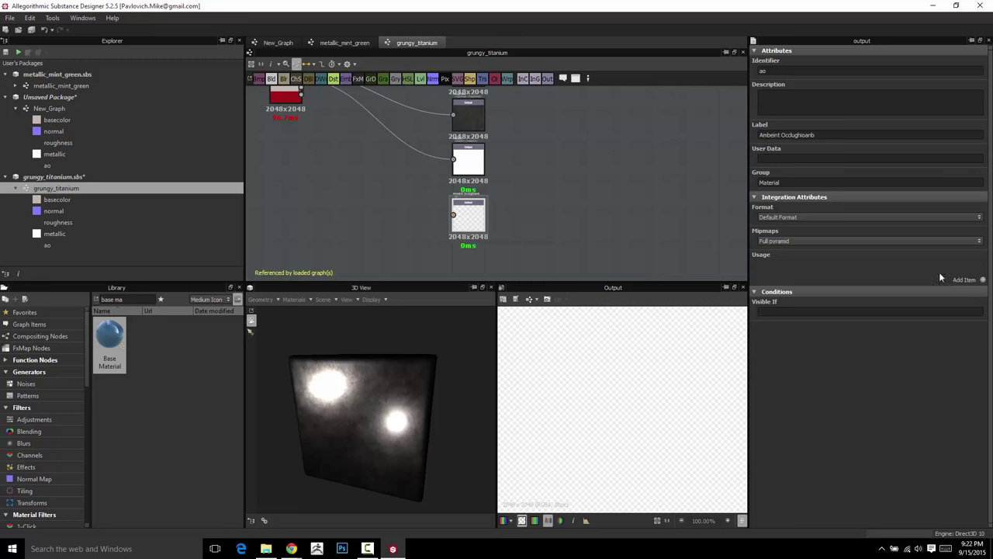
click(983, 279)
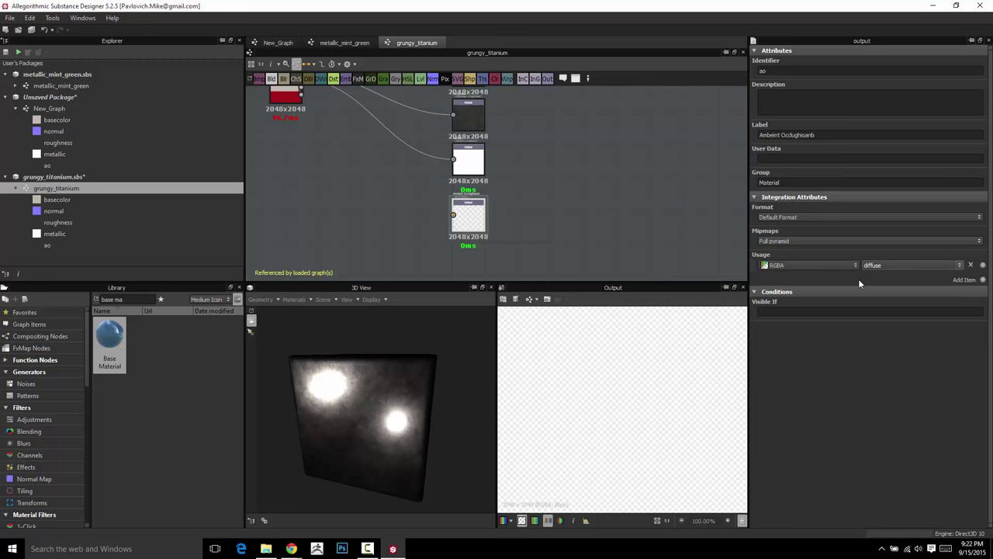
click(960, 265)
click(907, 305)
Connect the Base Material's ambient occlusion connector to the new ao output.
middle_drag(378, 168, 396, 214)
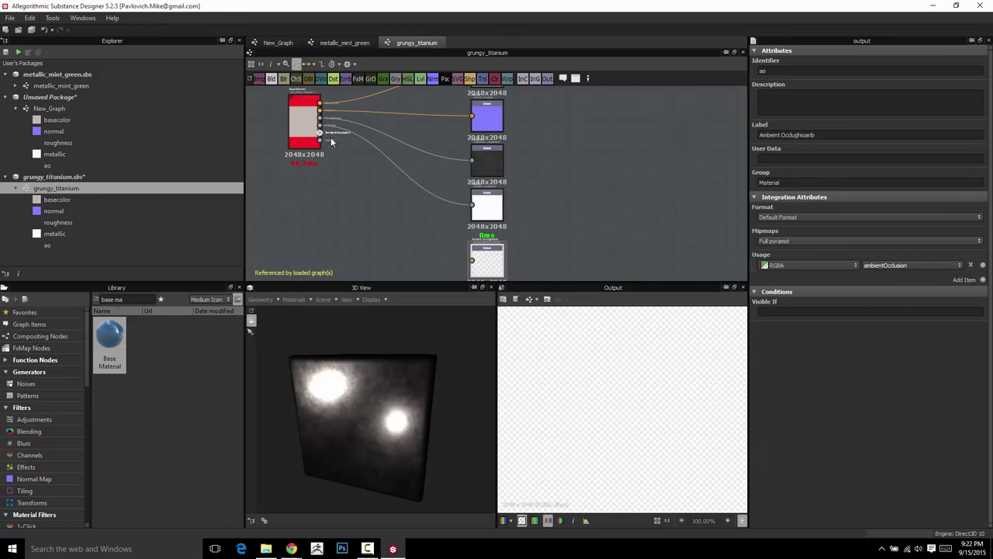
drag(320, 132, 471, 259)
scroll(371, 225, down, 1)
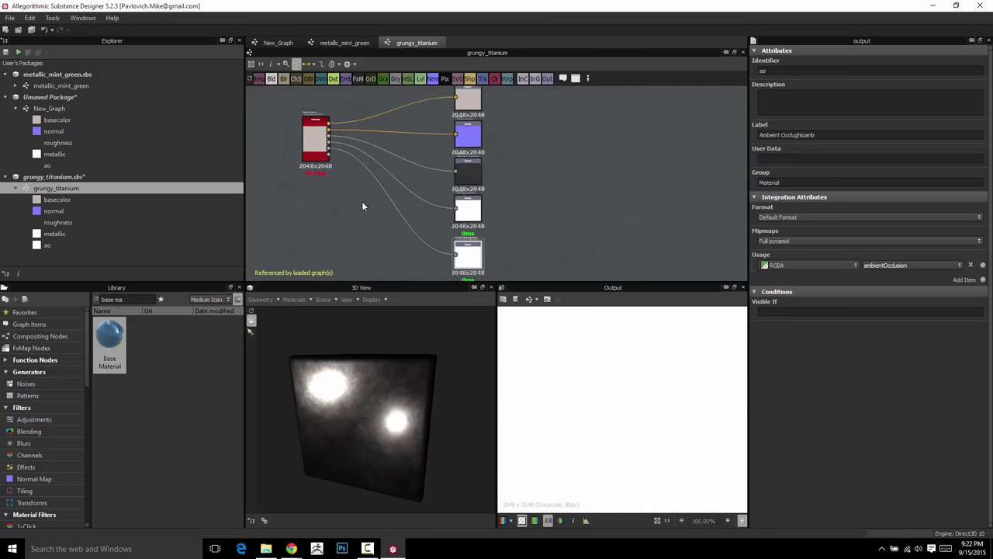
middle_drag(361, 201, 361, 221)
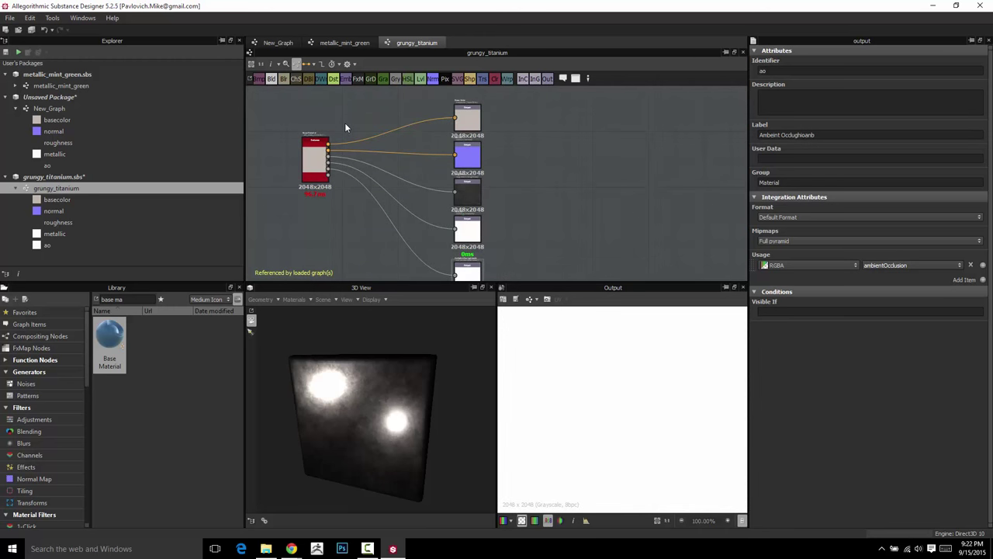
Switch the graph's link mode so the Base Material's connectors collapse into a single one.
key(3)
mouse_move(355, 127)
mouse_down()
mouse_move(364, 139)
mouse_move(359, 132)
mouse_up()
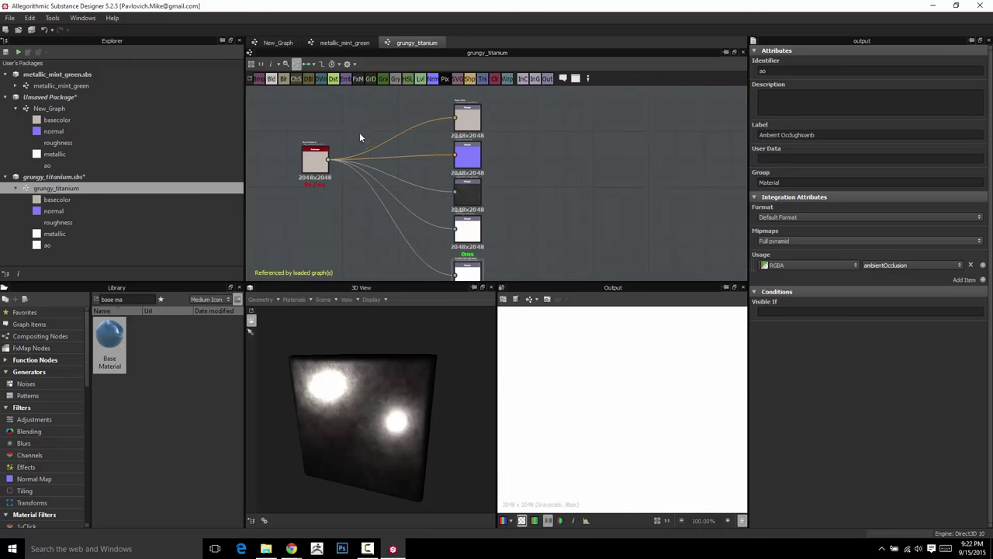
middle_drag(427, 242, 412, 211)
middle_drag(371, 100, 374, 113)
Remove all links from the Base Material, reconnect them to the five outputs with a single link, and shift the node lower.
drag(354, 109, 366, 187)
click(306, 146)
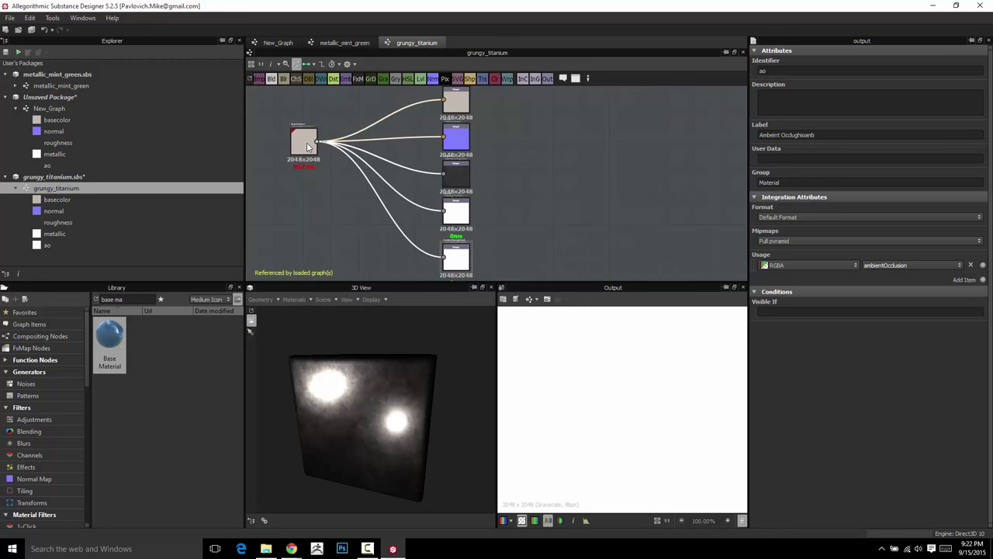
key(Delete)
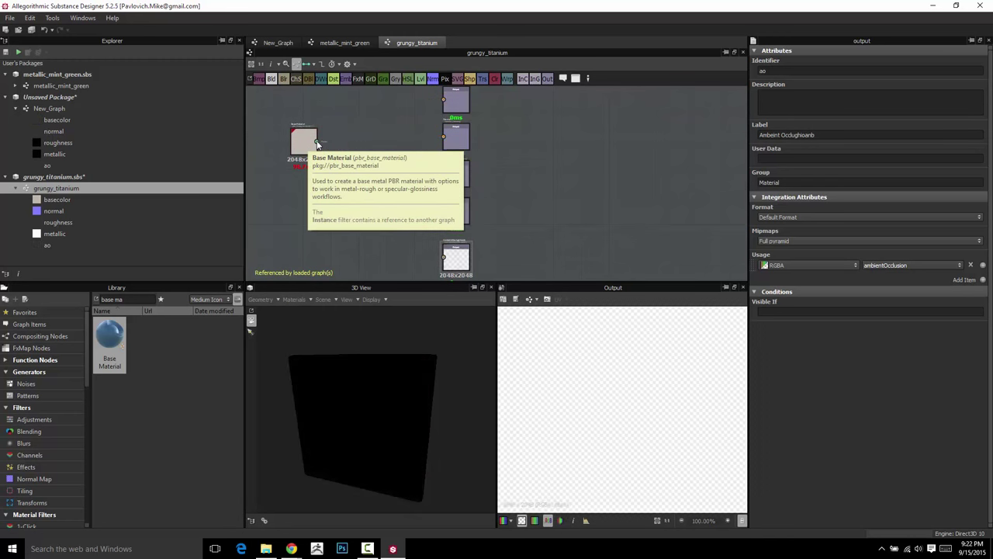
drag(316, 141, 443, 100)
drag(309, 145, 312, 177)
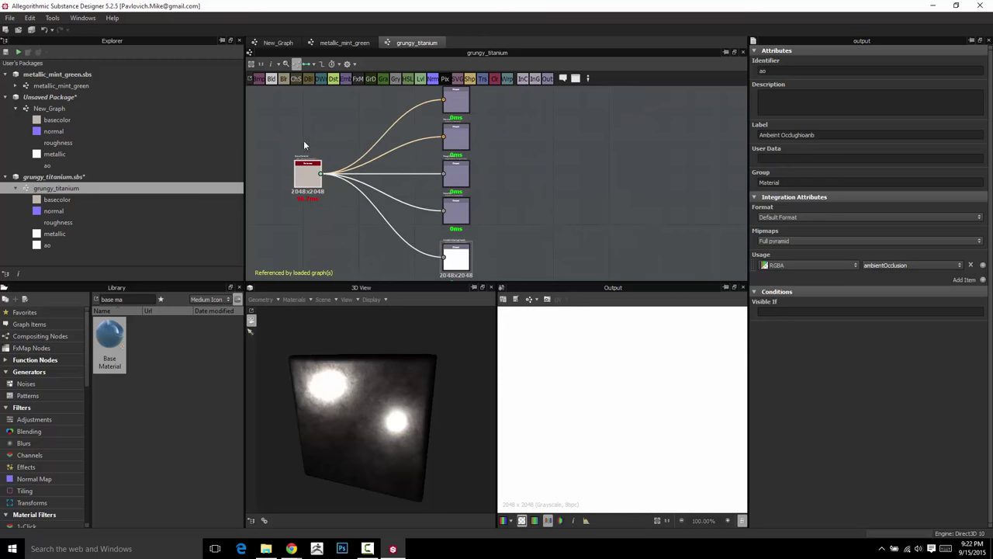
Save the grungy_titanium package and delete its outdated instance from New_Graph.
click(78, 176)
key(ctrl+s)
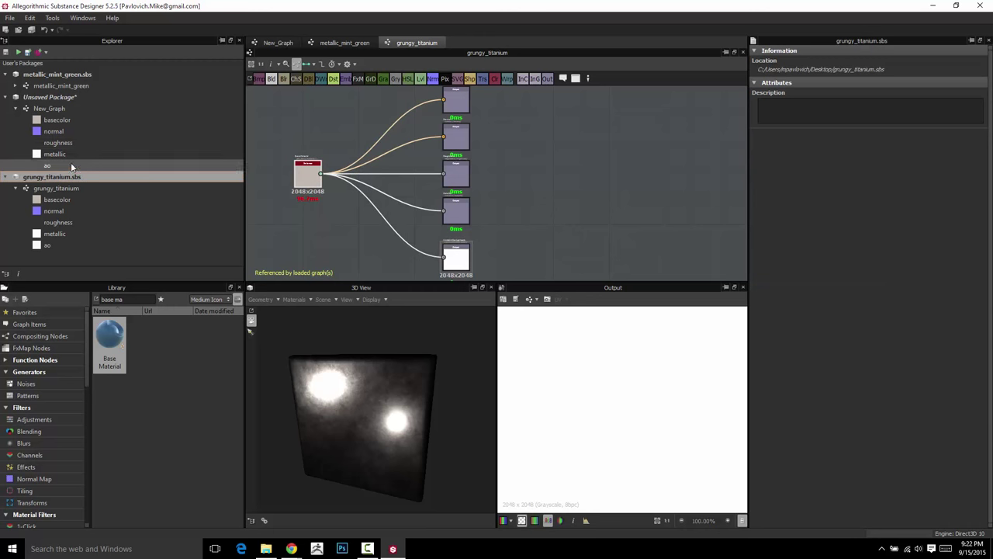
click(278, 43)
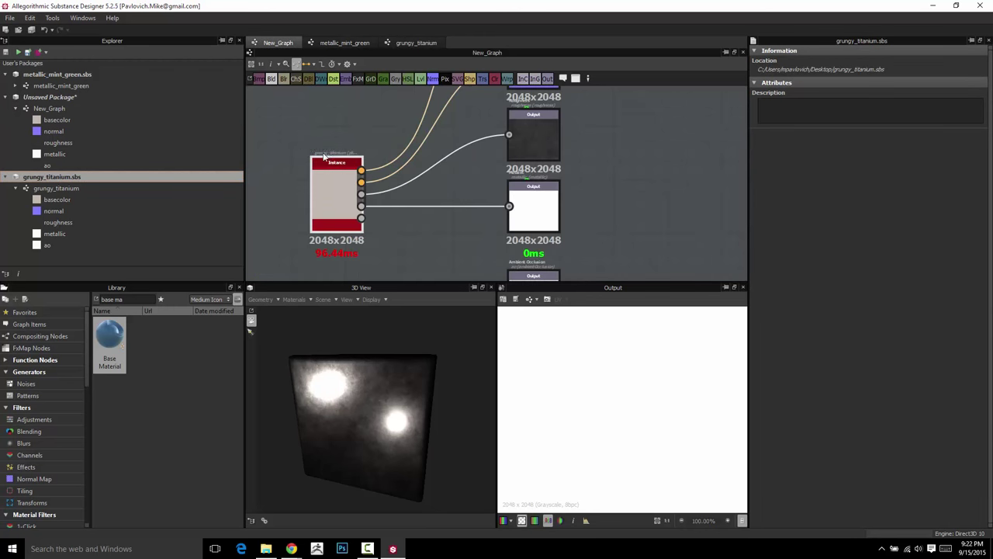
scroll(323, 154, down, 4)
key(Delete)
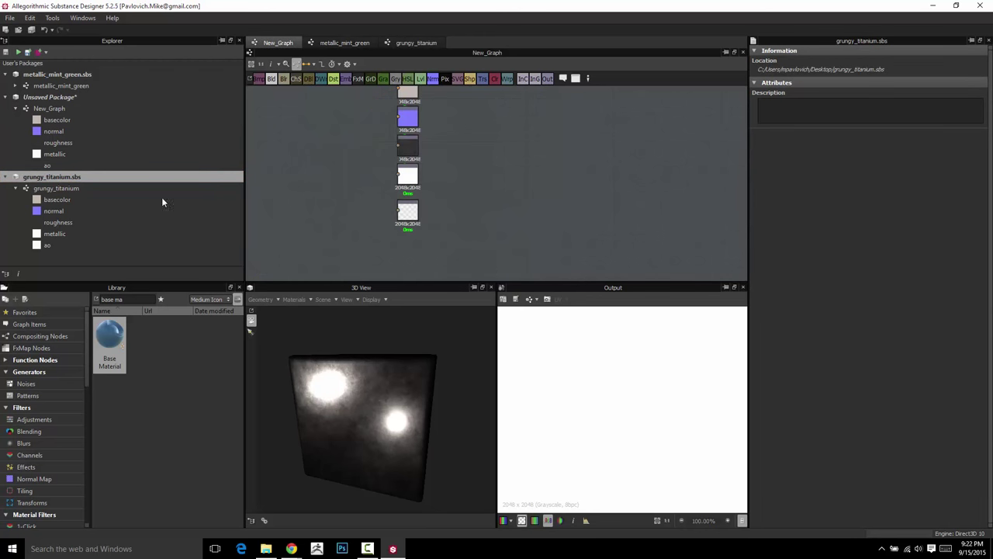
Place a grungy_titanium instance in New_Graph, link it to all five outputs, and shift the node slightly.
drag(56, 188, 315, 168)
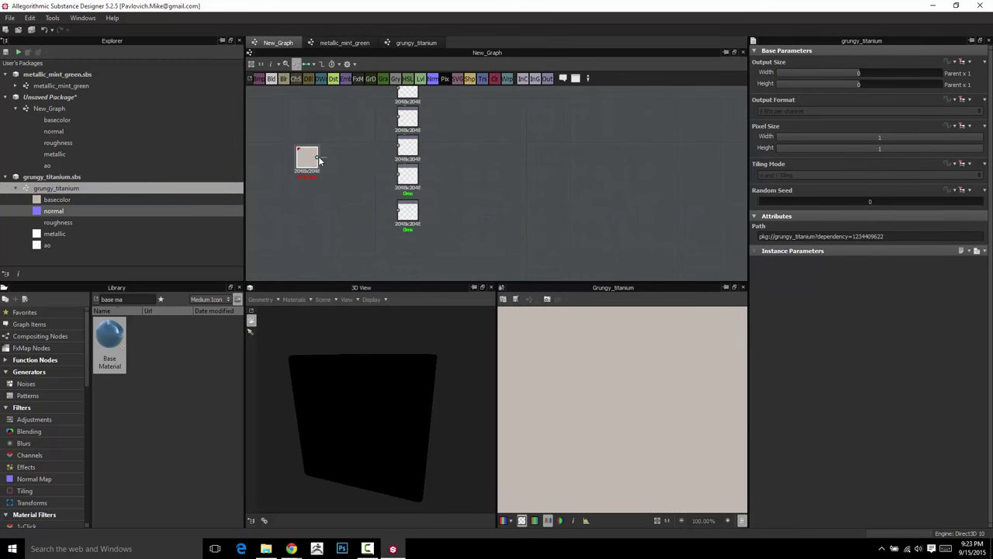
drag(317, 158, 398, 89)
middle_drag(488, 165, 509, 180)
drag(326, 178, 326, 168)
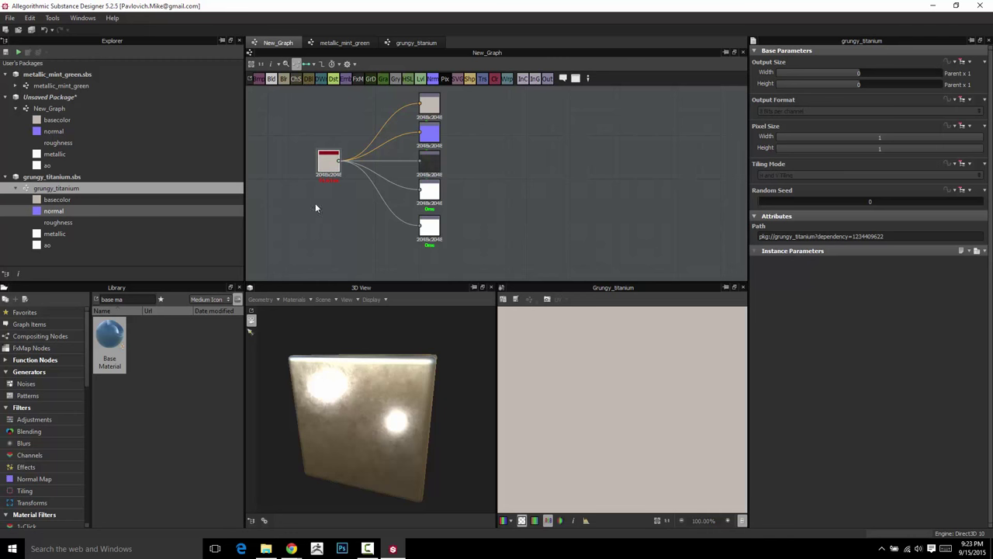
Examine which material channels the basecolor output can be assigned to in the 3D view.
right_click(523, 154)
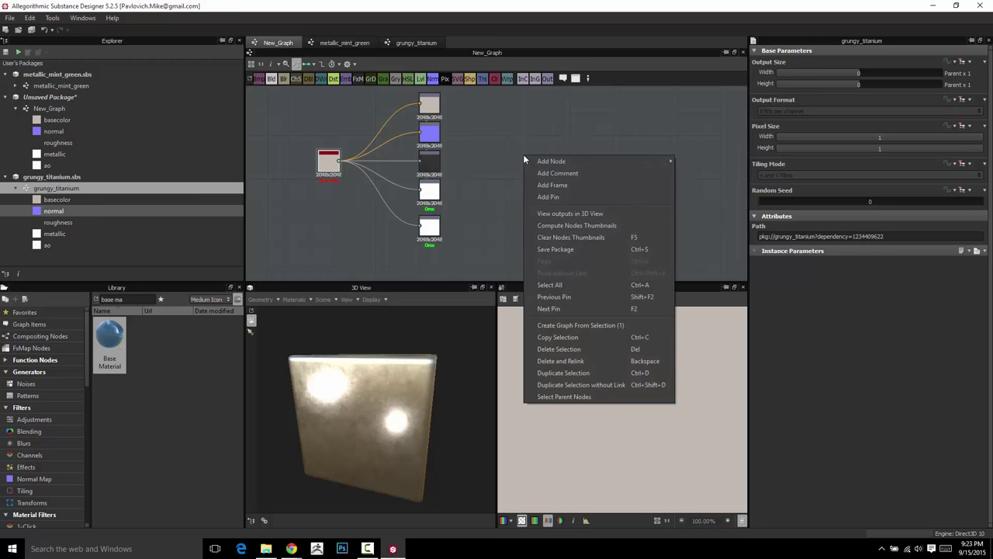
click(432, 107)
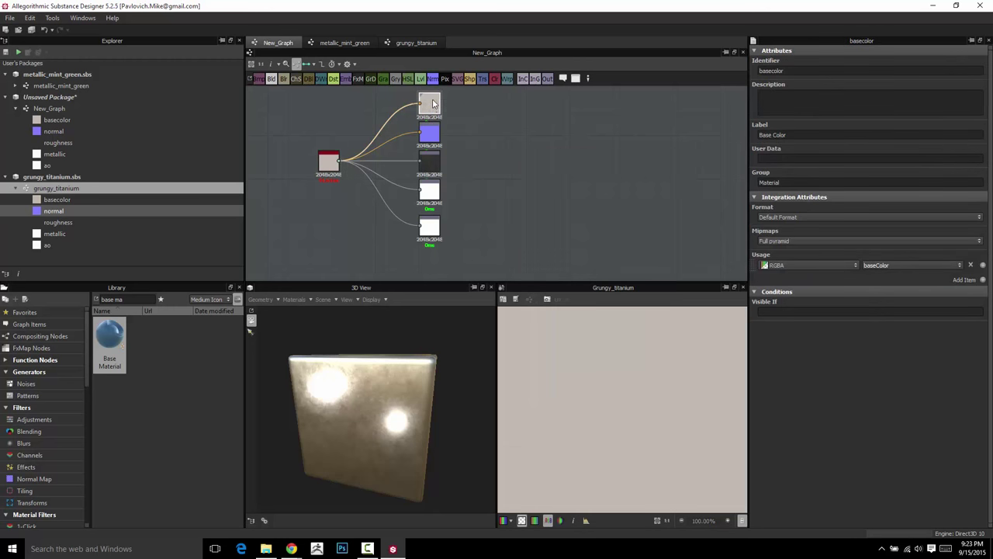
right_click(433, 103)
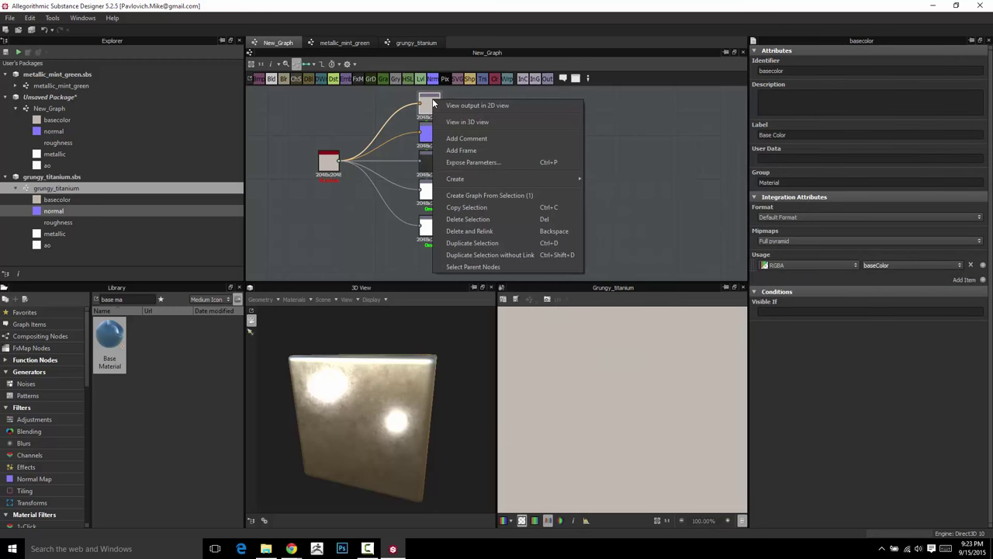
click(470, 122)
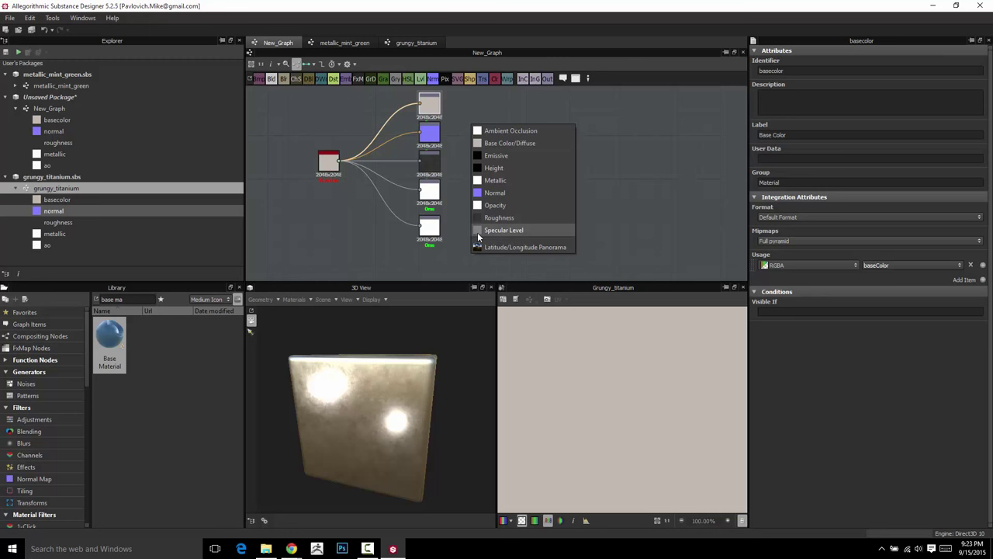
click(496, 104)
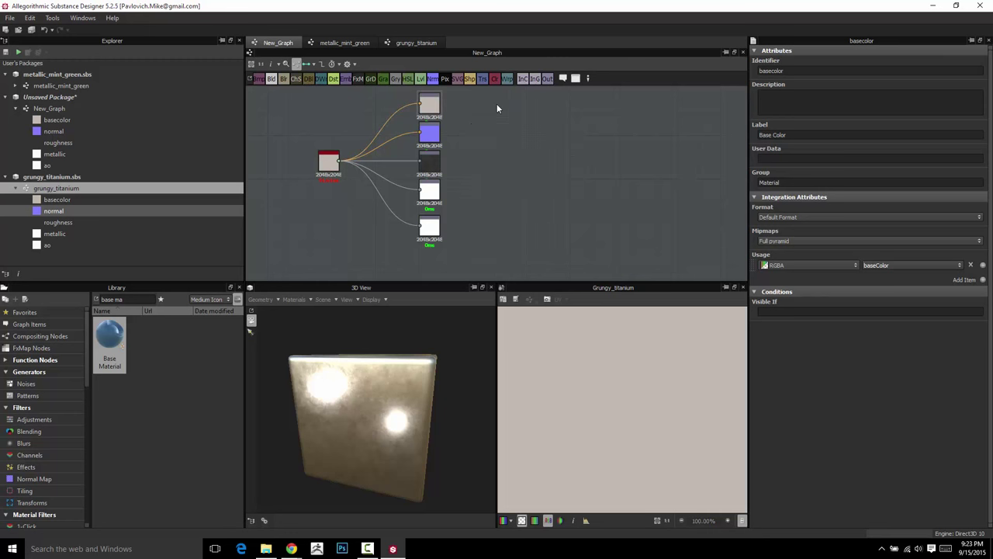
middle_drag(533, 160, 537, 189)
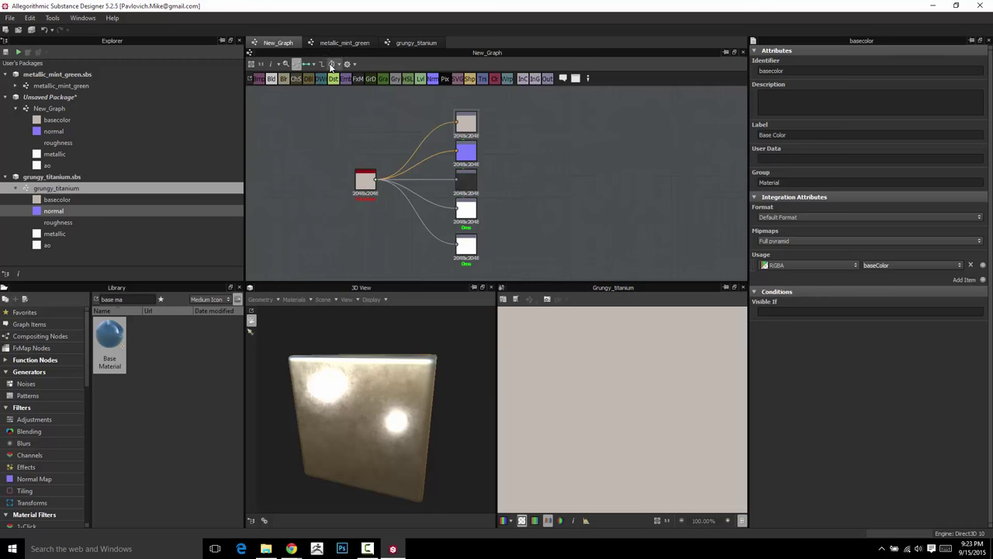
Create a new substance and place a Base Material linked to its four outputs.
click(10, 17)
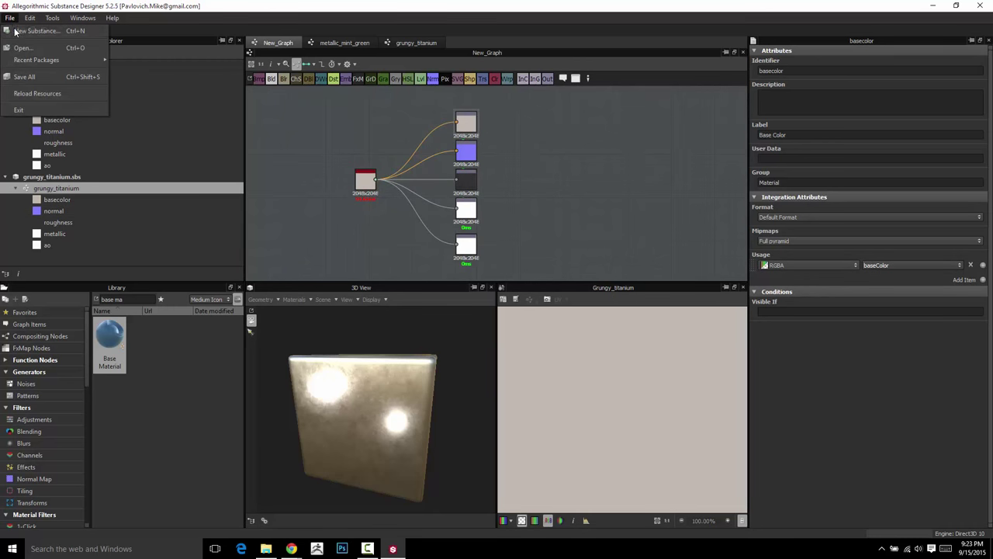
click(15, 31)
click(676, 168)
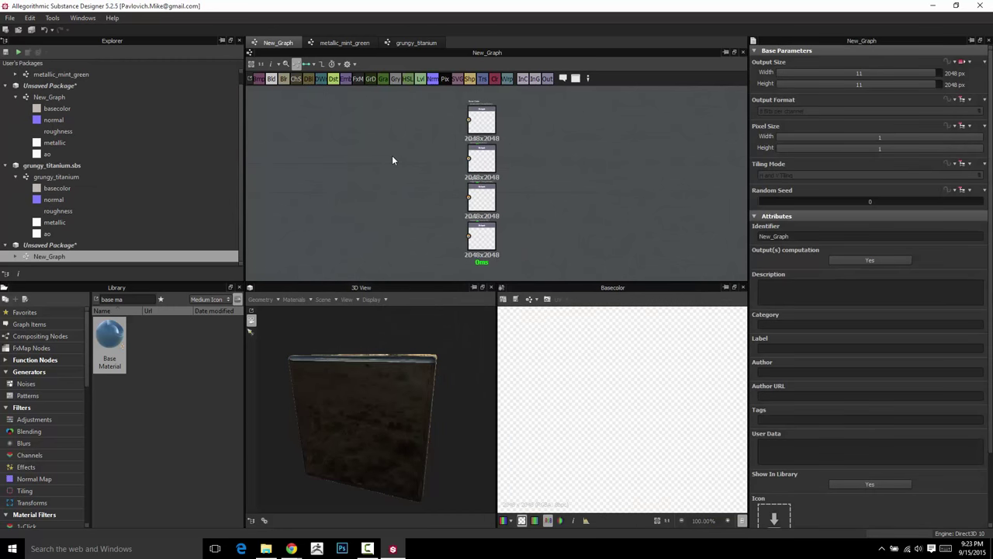
drag(106, 335, 469, 119)
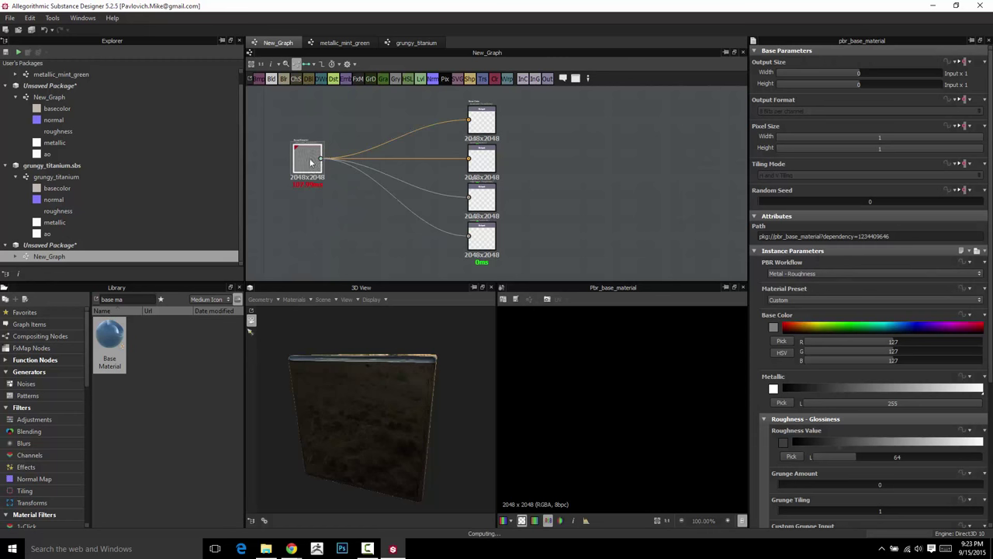
drag(310, 162, 359, 166)
Add an Output node and place it directly below the metallic output.
right_click(599, 126)
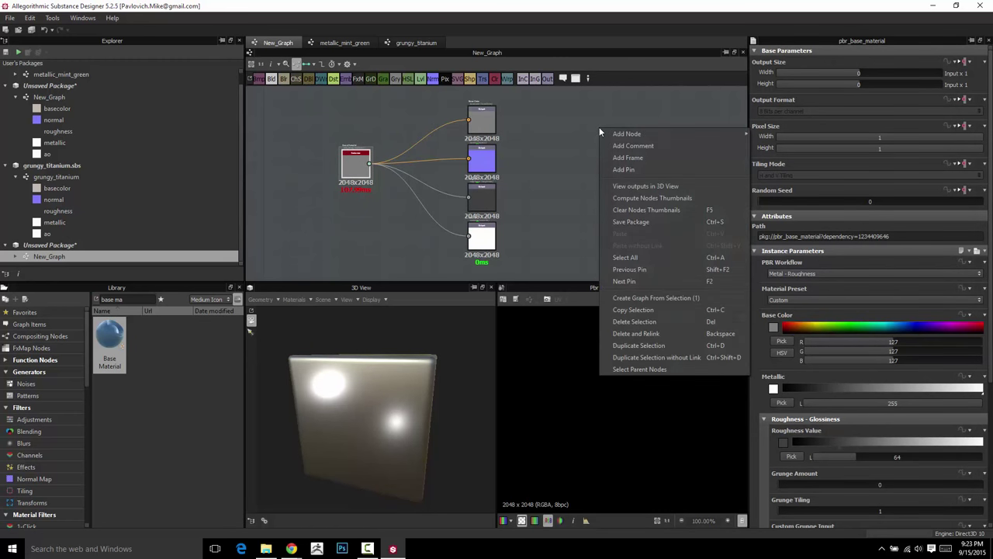
click(538, 105)
key(space)
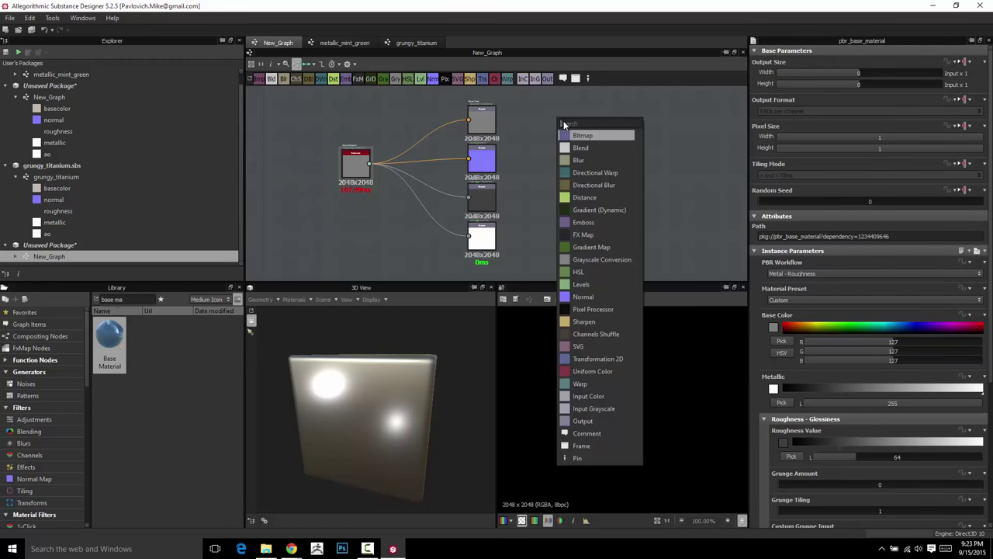
click(582, 421)
scroll(624, 160, down, 2)
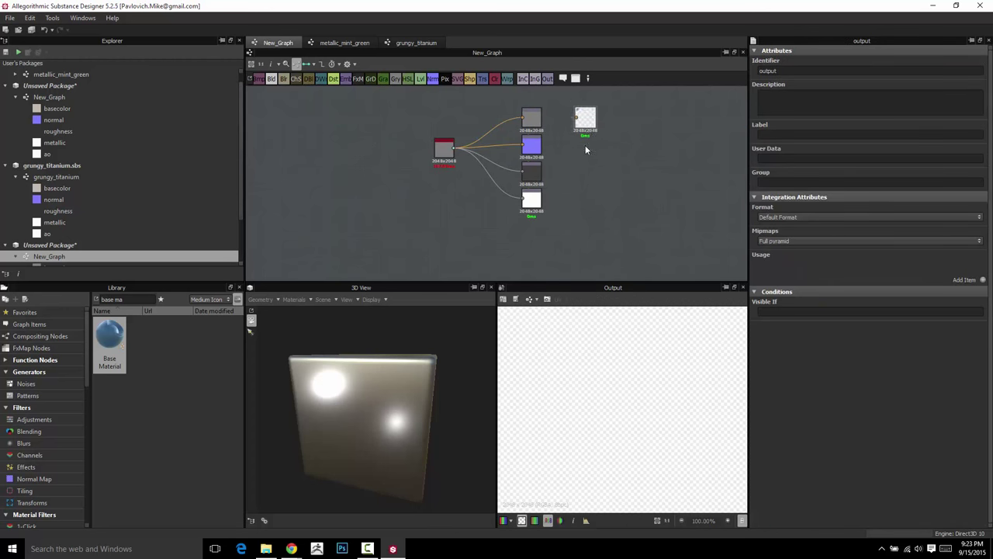
drag(585, 123, 535, 231)
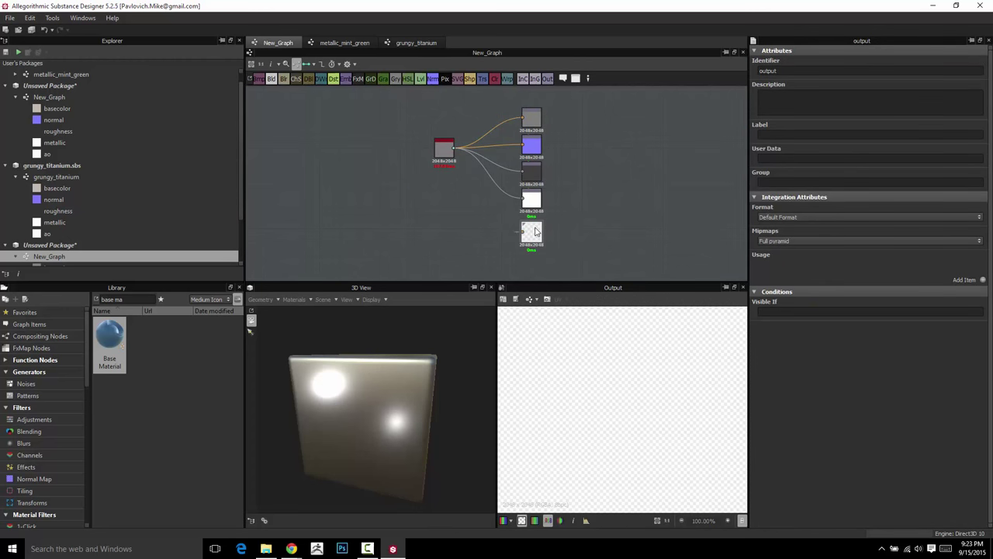
Add a usage item to the new output and set it to specularLevel.
click(983, 280)
click(960, 265)
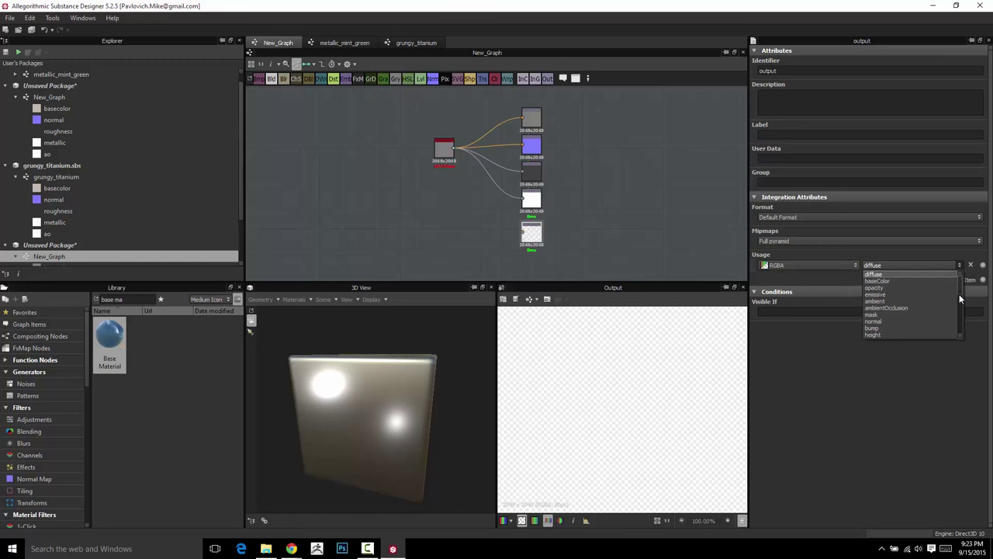
scroll(959, 295, down, 3)
click(916, 307)
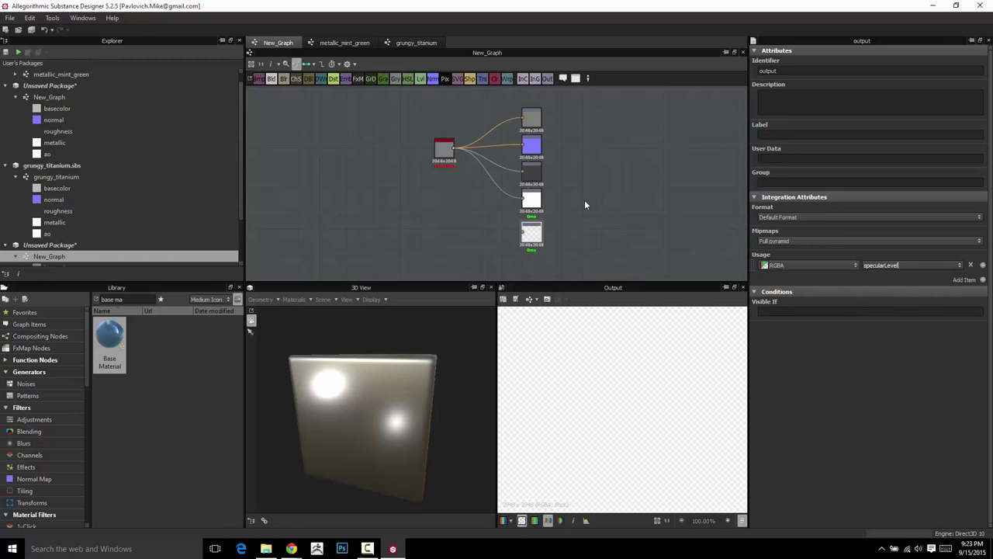
Switch the graph's link mode so the Base Material shows all its separate connectors, and shift the node slightly.
scroll(575, 197, up, 2)
drag(430, 148, 424, 158)
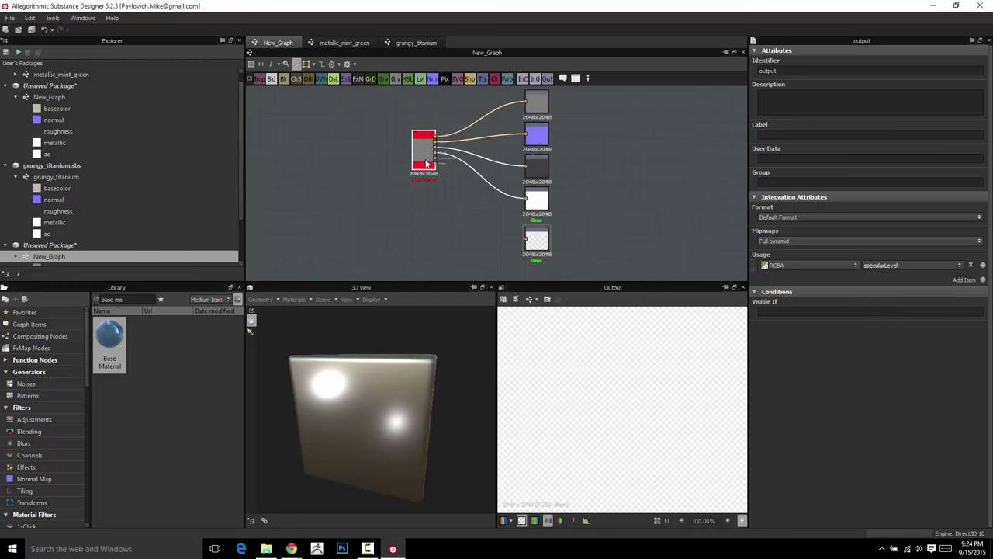
scroll(426, 163, up, 3)
scroll(437, 155, down, 1)
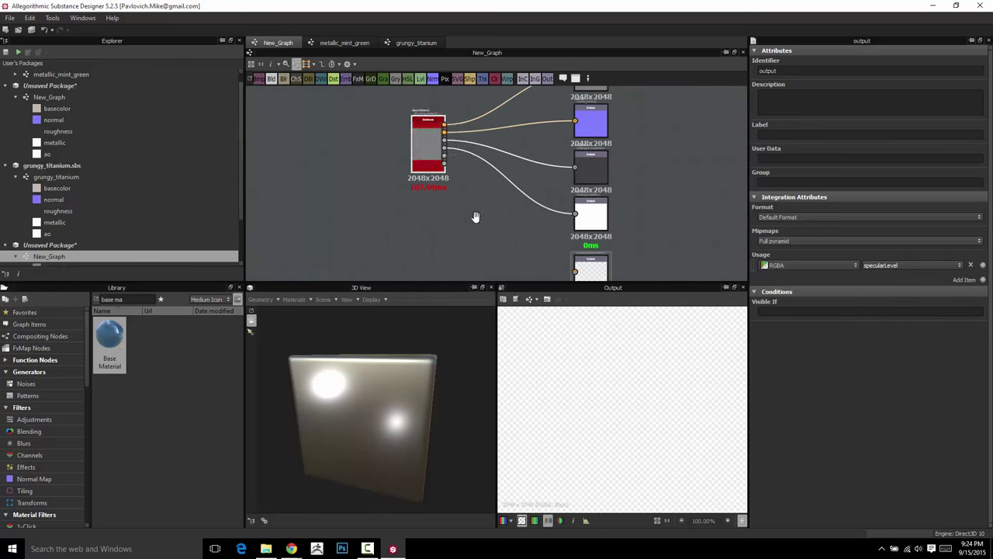
middle_drag(476, 216, 408, 197)
scroll(404, 171, down, 1)
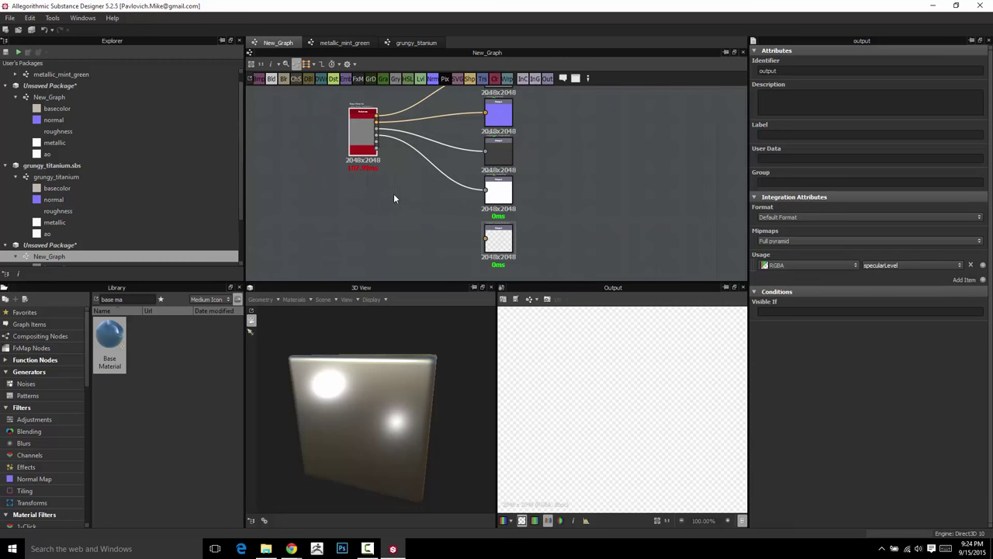
Add a Uniform Color node in grayscale mode below the Base Material and connect it to the specularLevel output.
key(space)
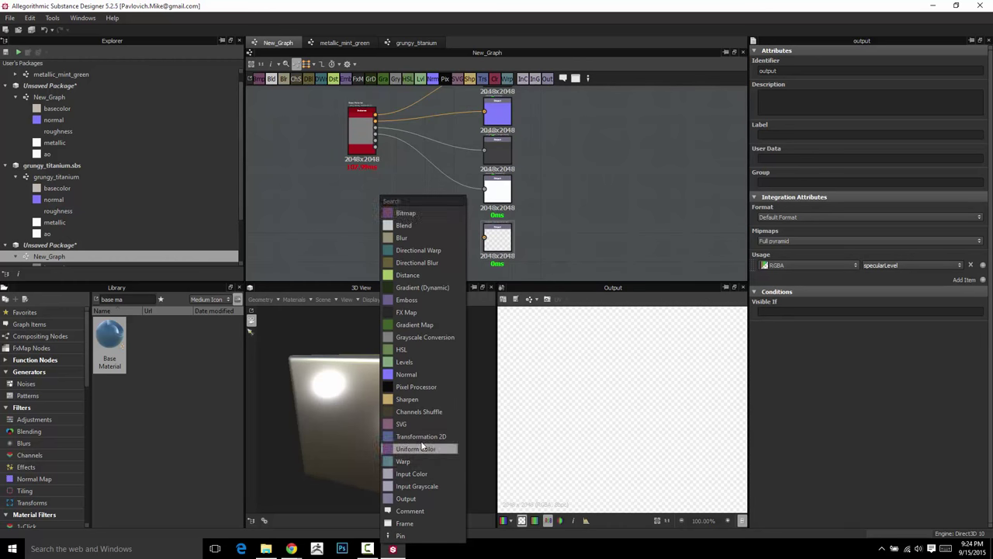
click(451, 449)
click(923, 238)
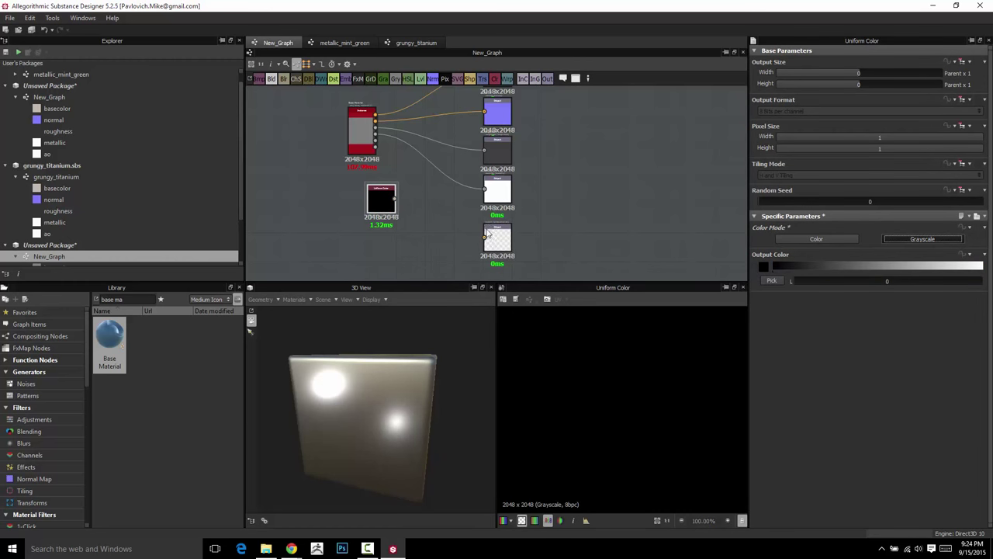
drag(392, 204, 389, 238)
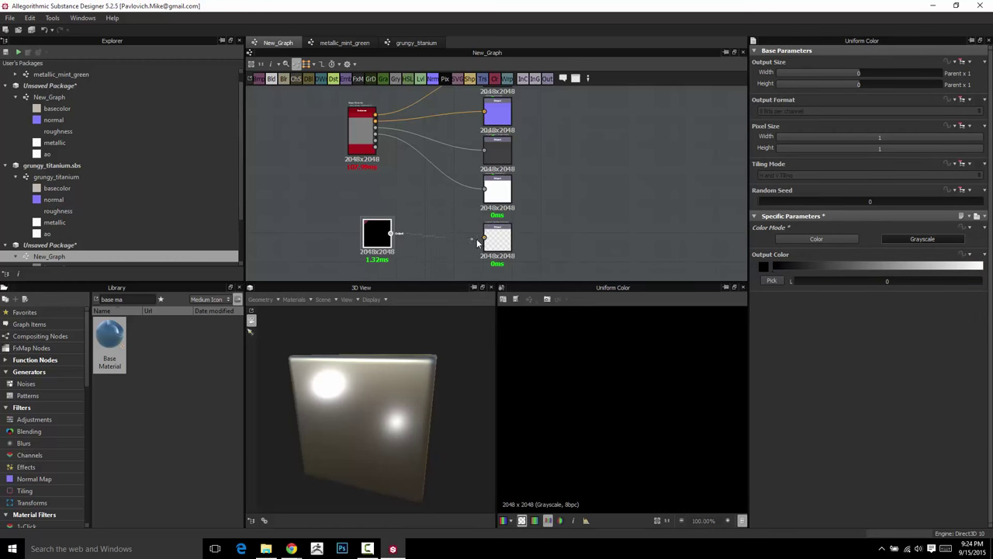
drag(477, 242, 484, 239)
scroll(489, 237, up, 5)
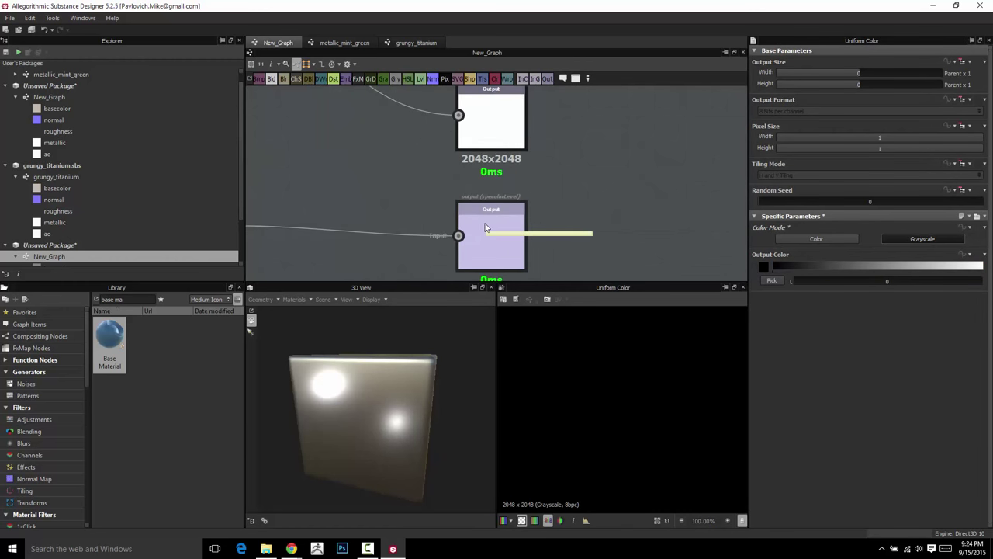
scroll(486, 228, down, 5)
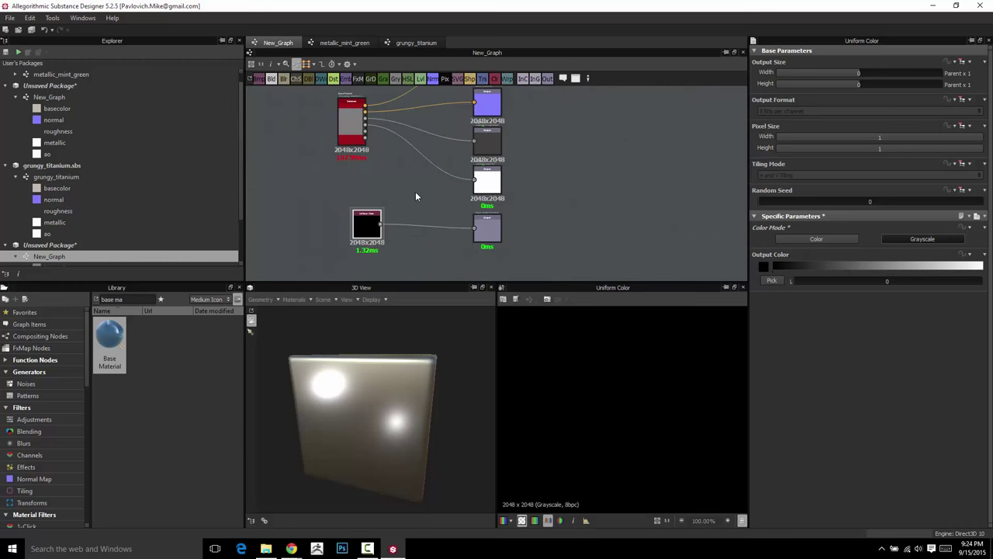
Show the graph's outputs in the 3D view and try adjusting the Uniform Color's grayscale output color.
right_click(494, 243)
right_click(590, 135)
right_click(589, 135)
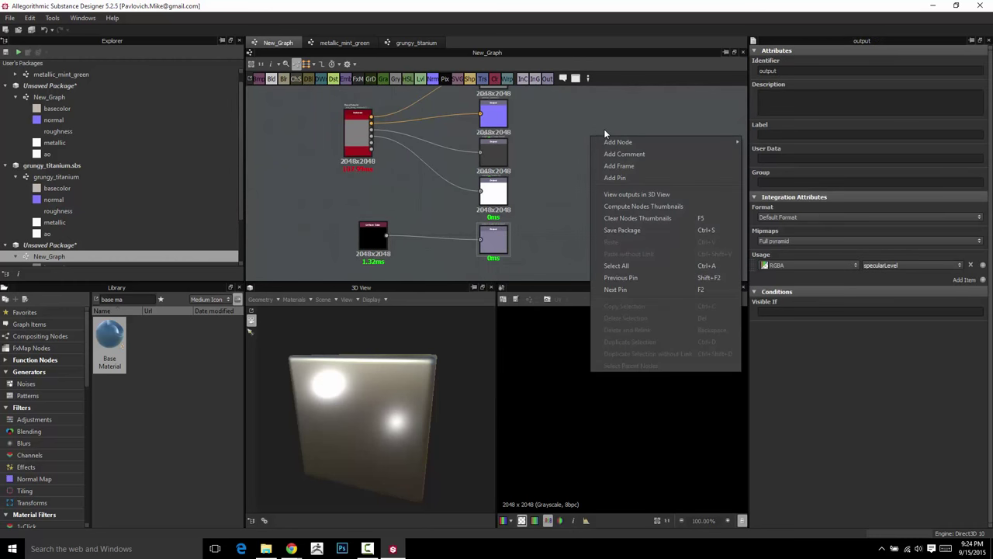
click(632, 194)
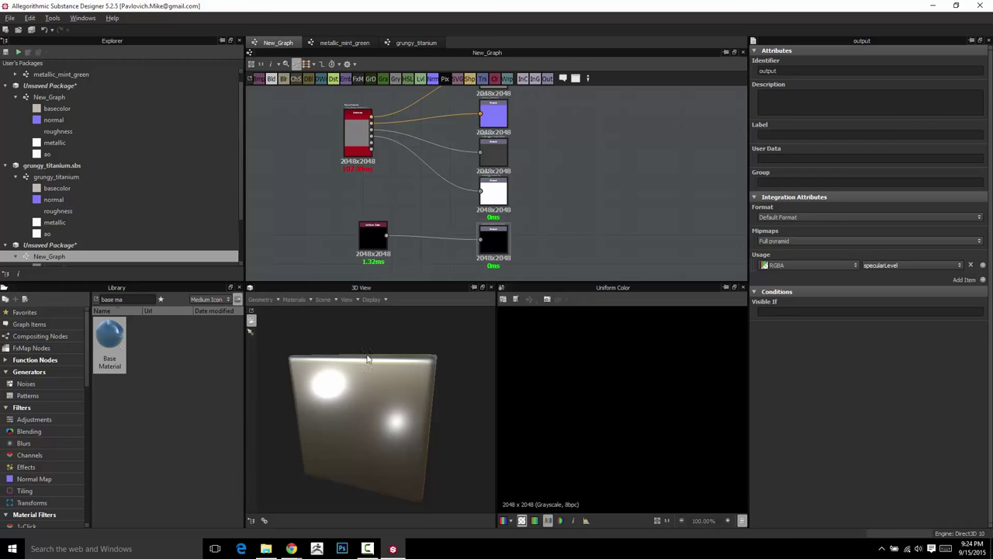
drag(367, 359, 406, 337)
click(370, 233)
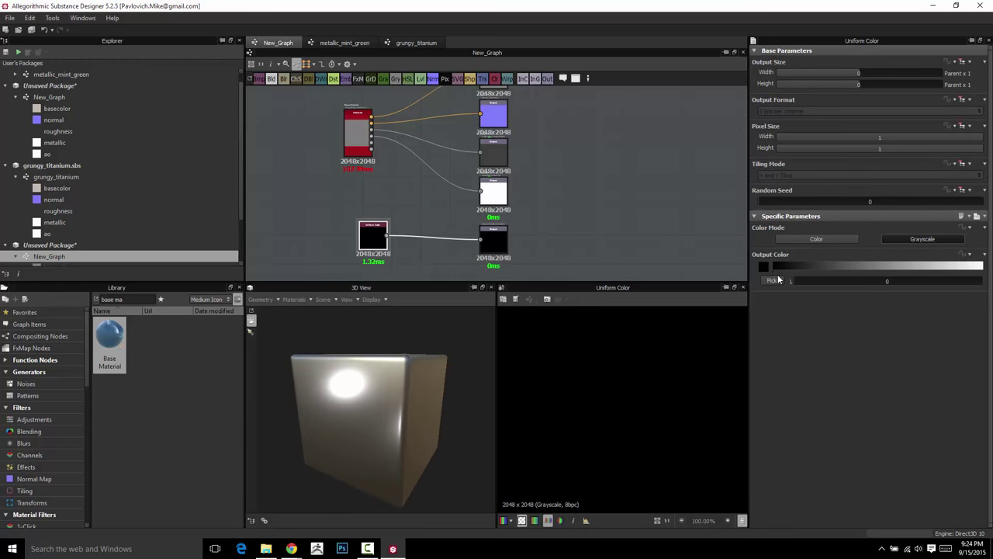
mouse_move(778, 275)
mouse_down()
mouse_move(939, 266)
mouse_move(768, 265)
mouse_up()
Set the Base Material's metallic value to 0 and shift the node slightly.
double_click(352, 138)
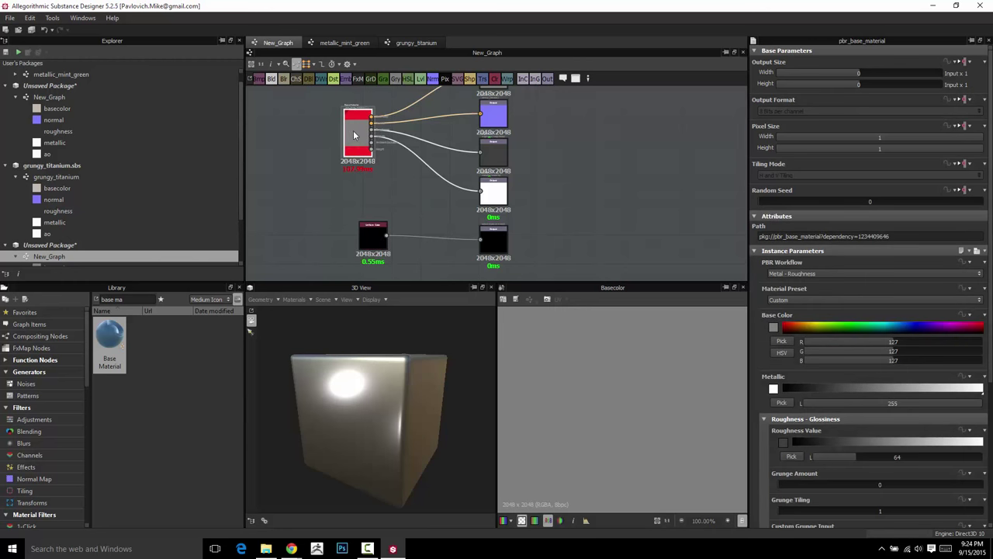
mouse_move(354, 135)
mouse_down()
mouse_move(382, 135)
mouse_move(364, 135)
mouse_up()
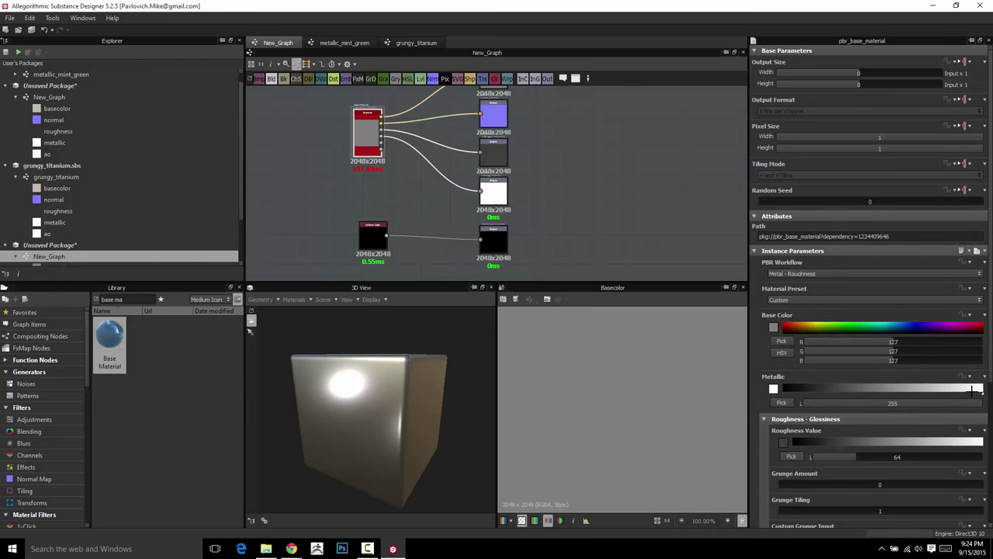
drag(980, 389, 761, 395)
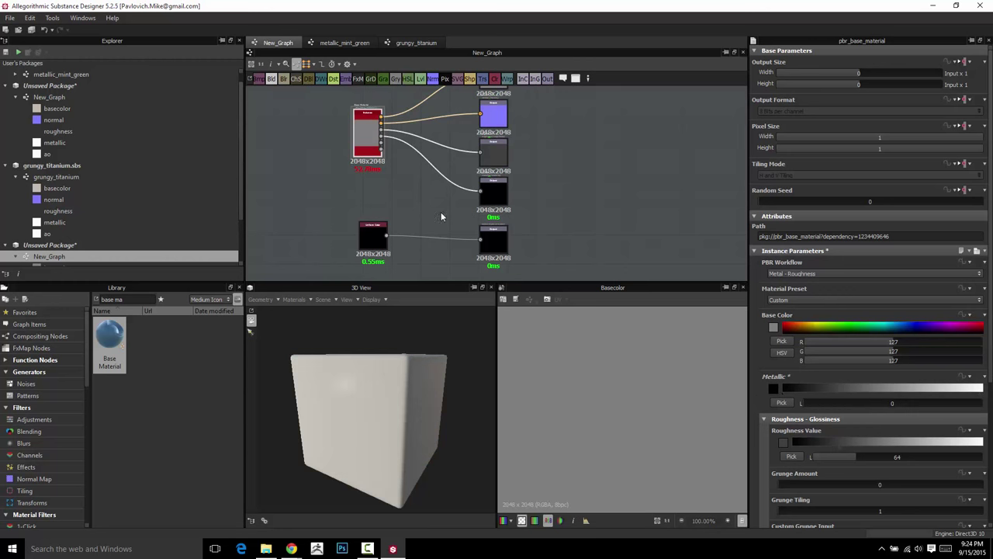
Set the Base Material's base color to a dark blue with R 0, G 36, B 127.
scroll(412, 211, up, 1)
click(485, 107)
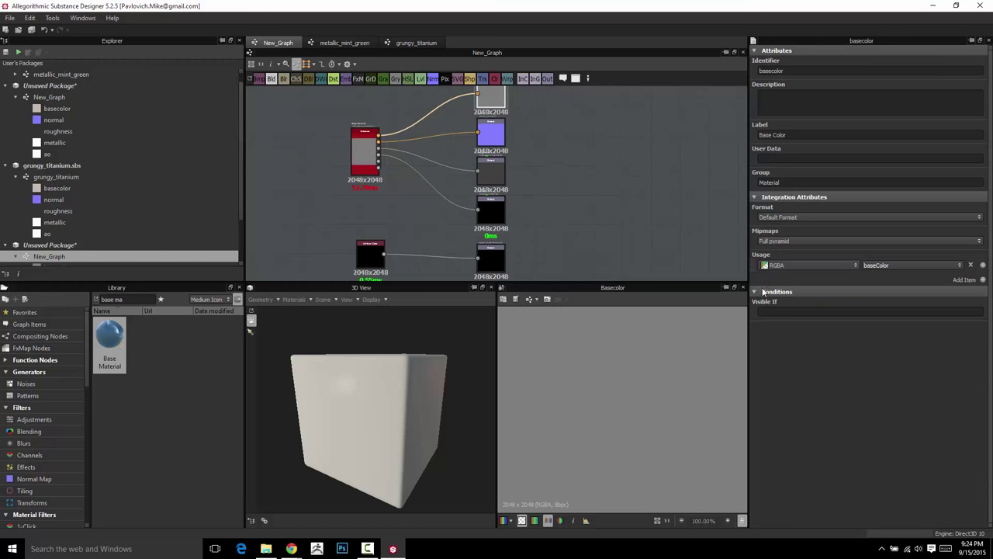
middle_drag(516, 106, 507, 173)
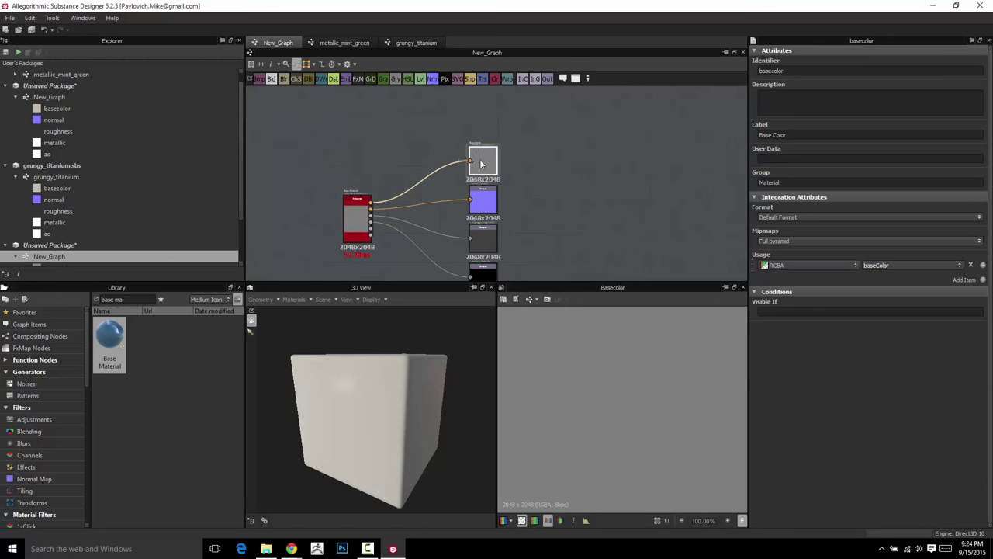
click(357, 219)
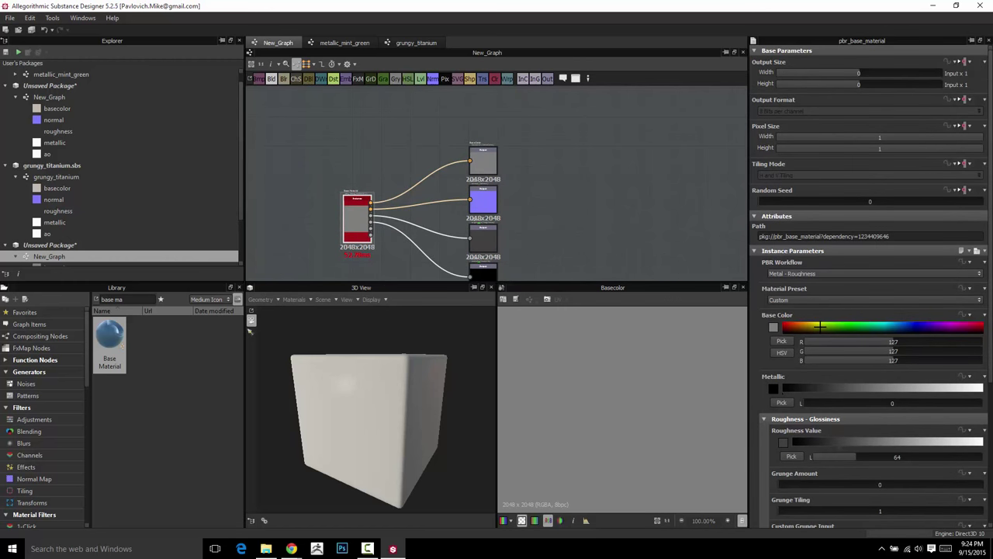
click(907, 326)
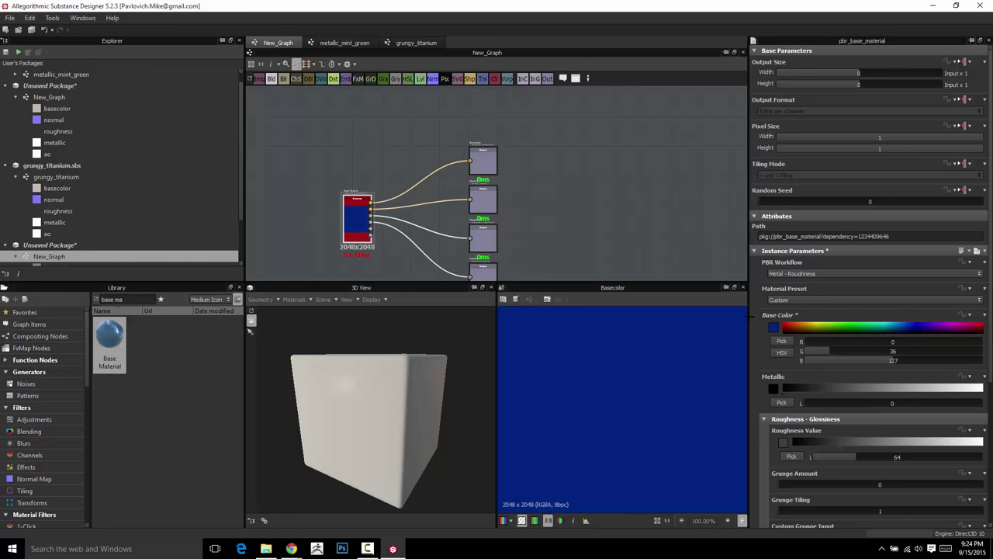
Set the Base Material's roughness value to 26 and check the reflections on the cube.
middle_drag(610, 168, 616, 107)
drag(371, 373, 382, 349)
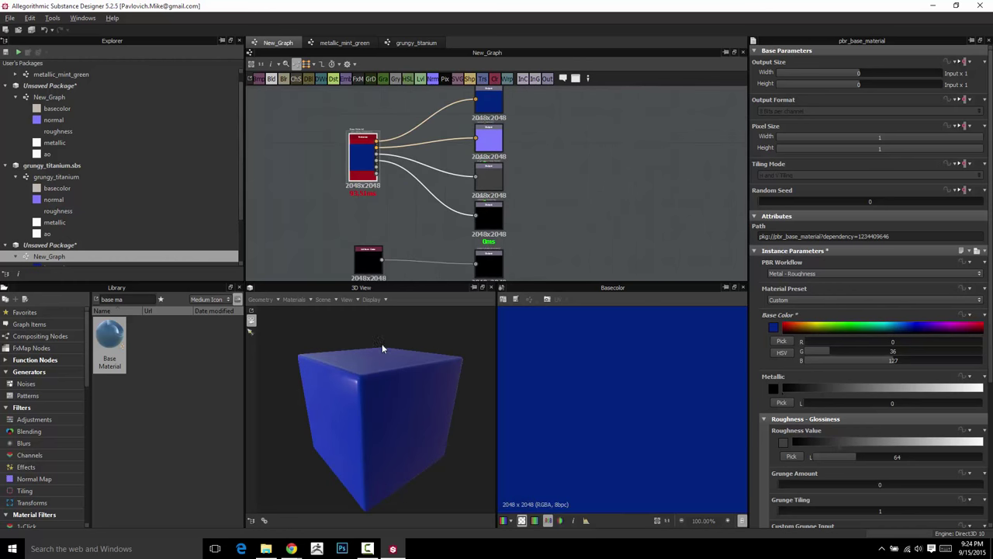
scroll(783, 376, down, 3)
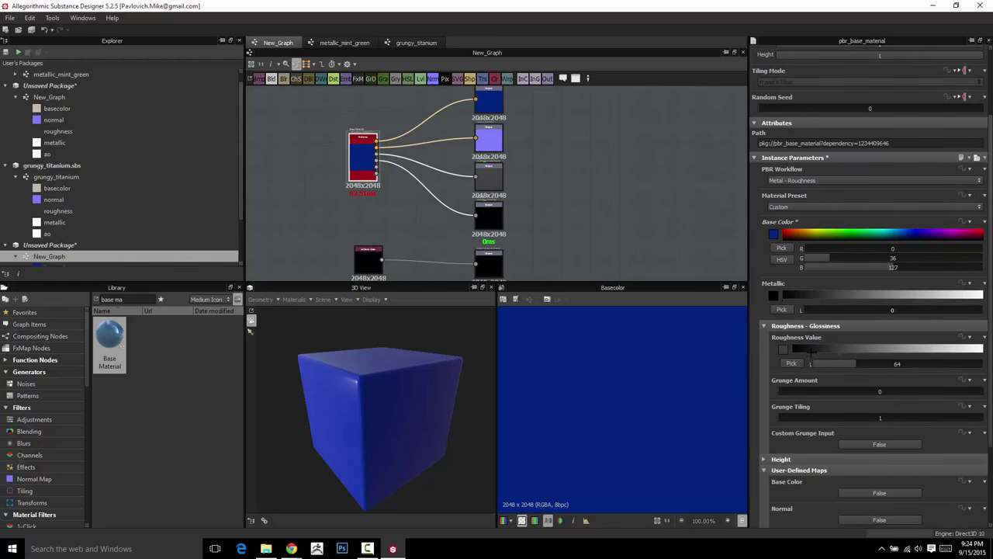
click(812, 351)
drag(419, 392, 462, 379)
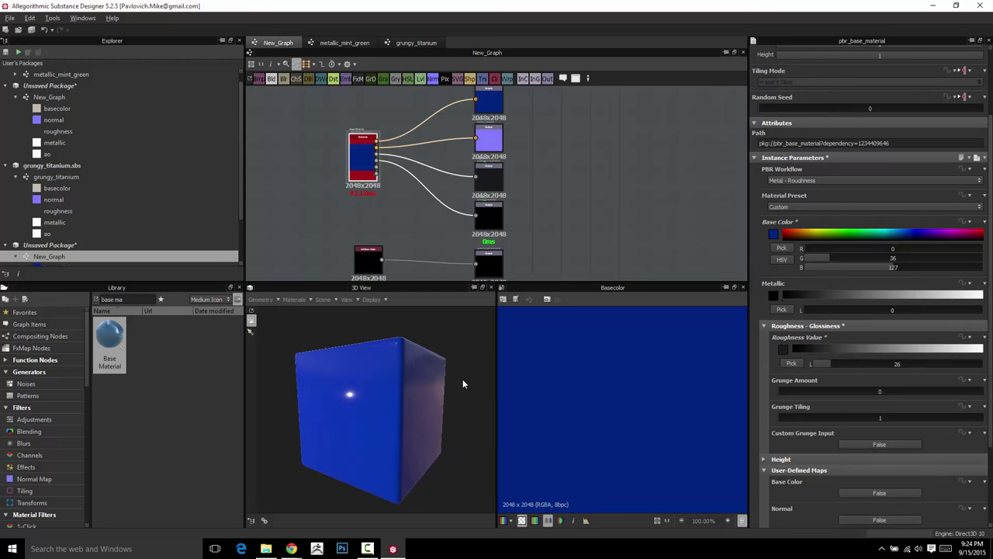
Set the grayscale output color of the Uniform Color driving the specularLevel output to 237.
click(367, 259)
middle_drag(364, 263, 366, 222)
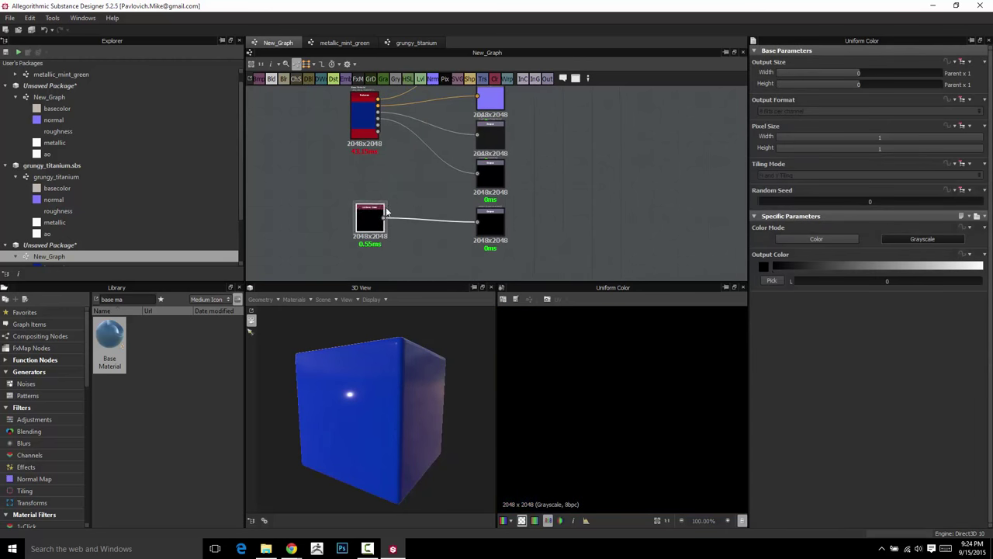
drag(776, 266, 968, 272)
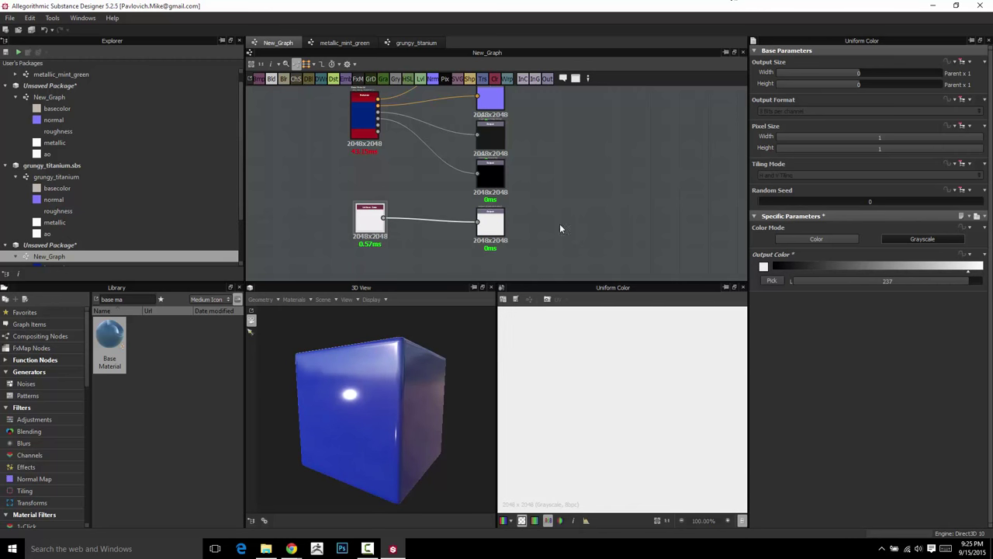
Examine the specularLevel output node in the graph and the specular highlights on the cube.
scroll(560, 227, up, 3)
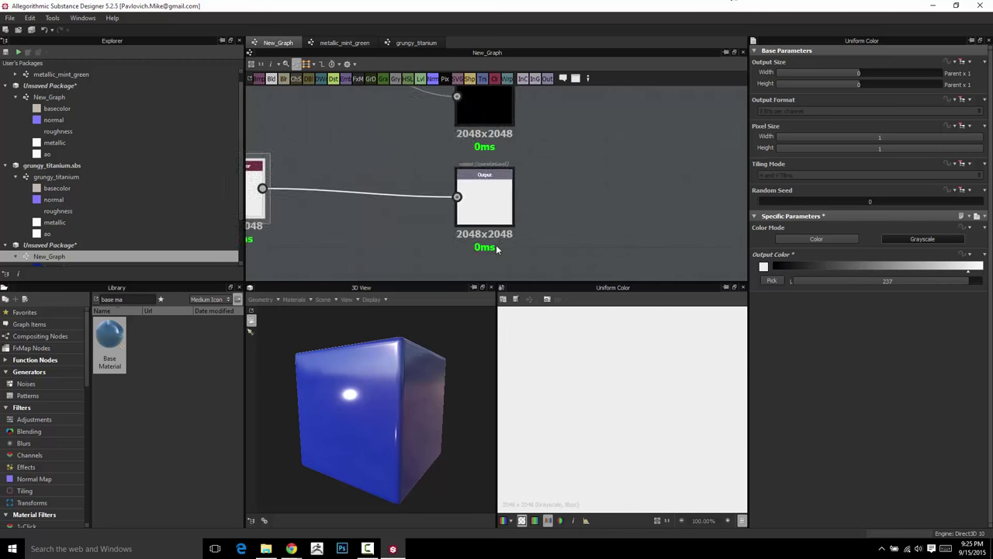
right_click(585, 162)
click(574, 140)
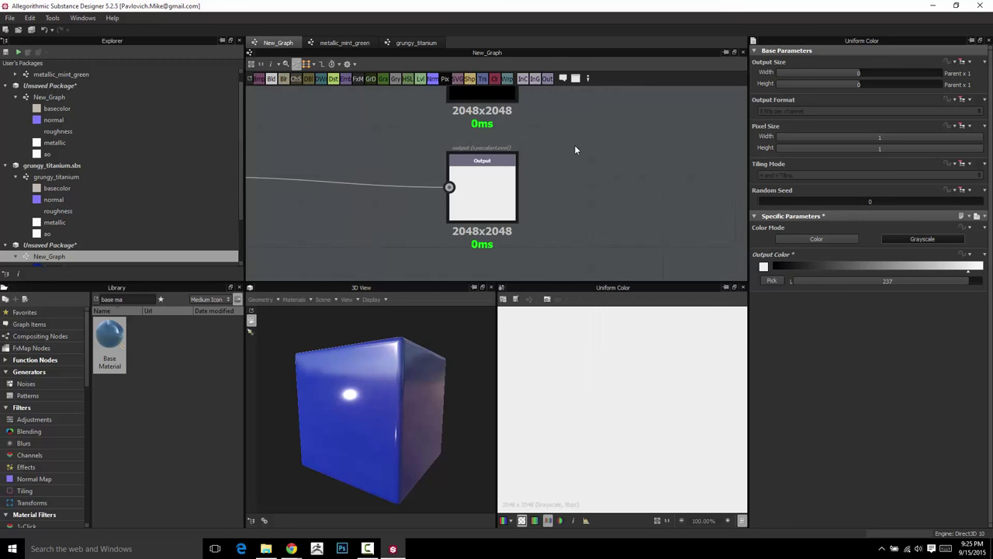
scroll(579, 159, down, 4)
scroll(414, 194, down, 2)
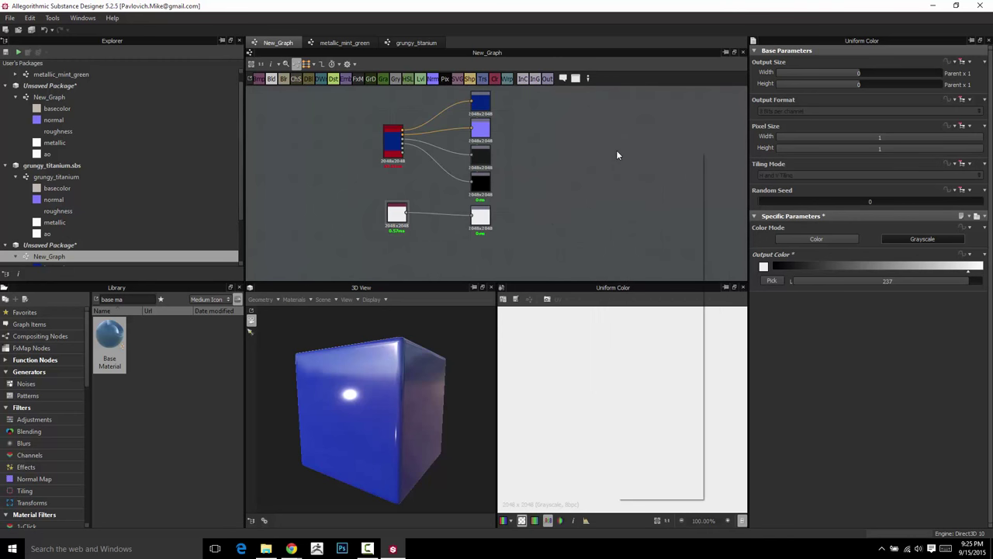
right_click(616, 150)
click(574, 134)
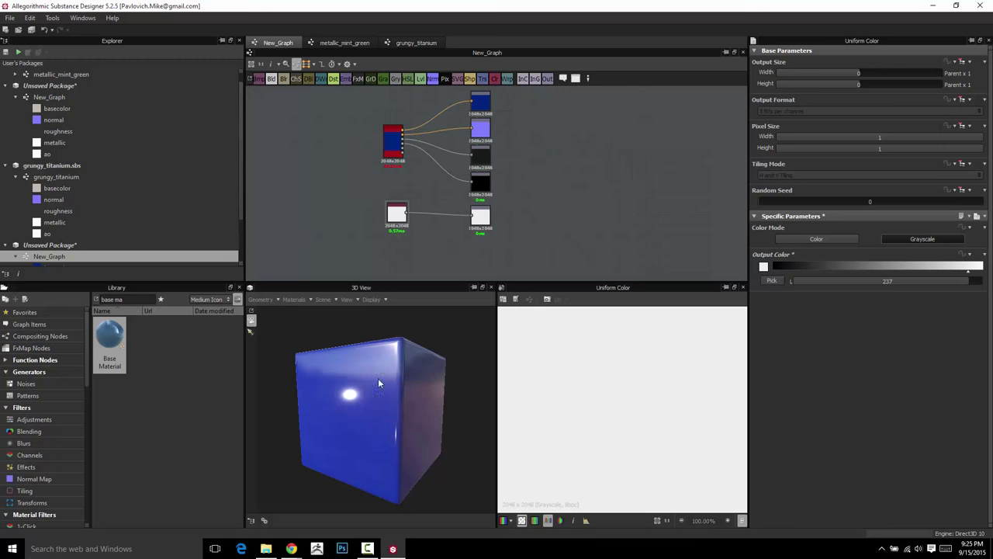
drag(378, 377, 396, 365)
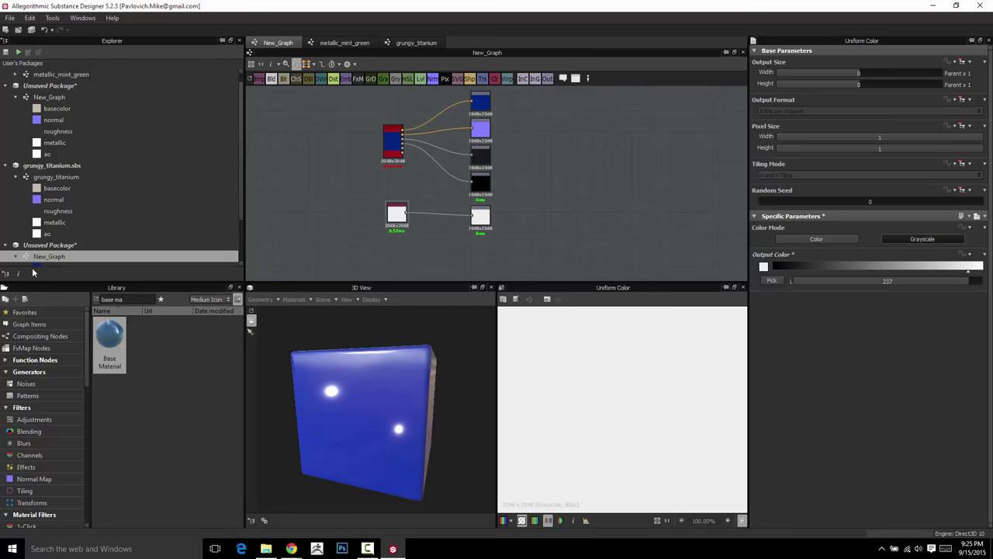
Save the unsaved package with the Base Material graph to the Desktop as blue_latex.
scroll(47, 252, down, 2)
click(55, 188)
right_click(55, 188)
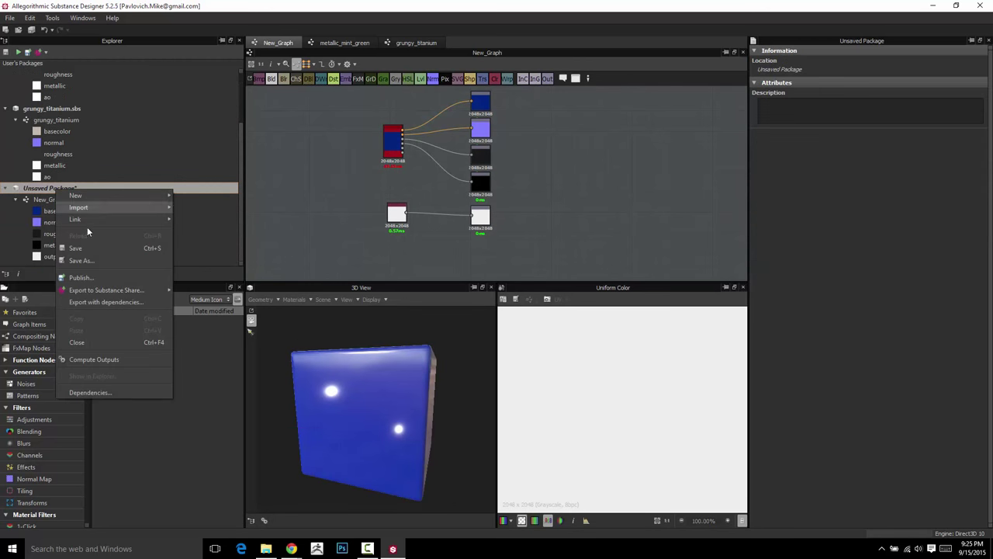
click(81, 261)
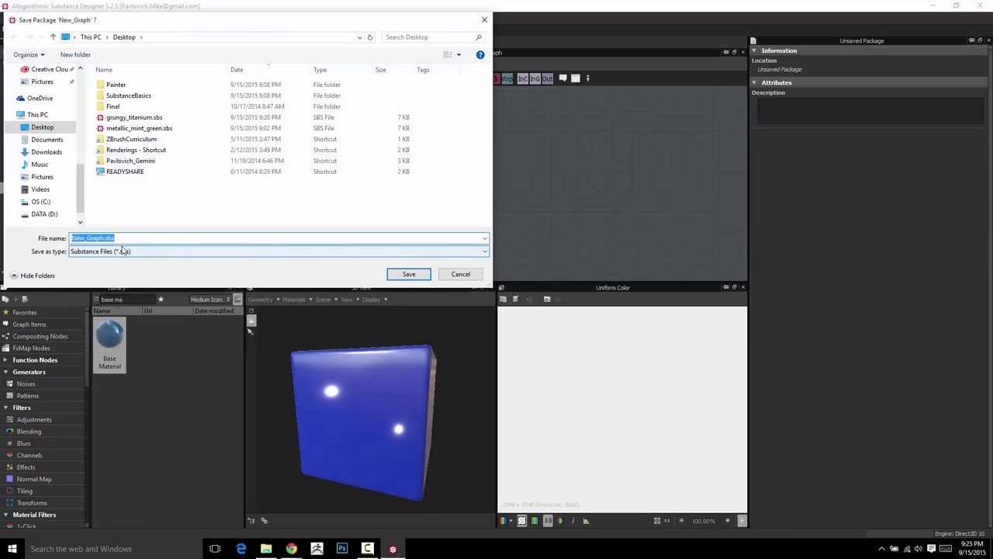
text(blue_latex)
key(Return)
Rename the package's graph to blue_latex and save the package again.
click(53, 198)
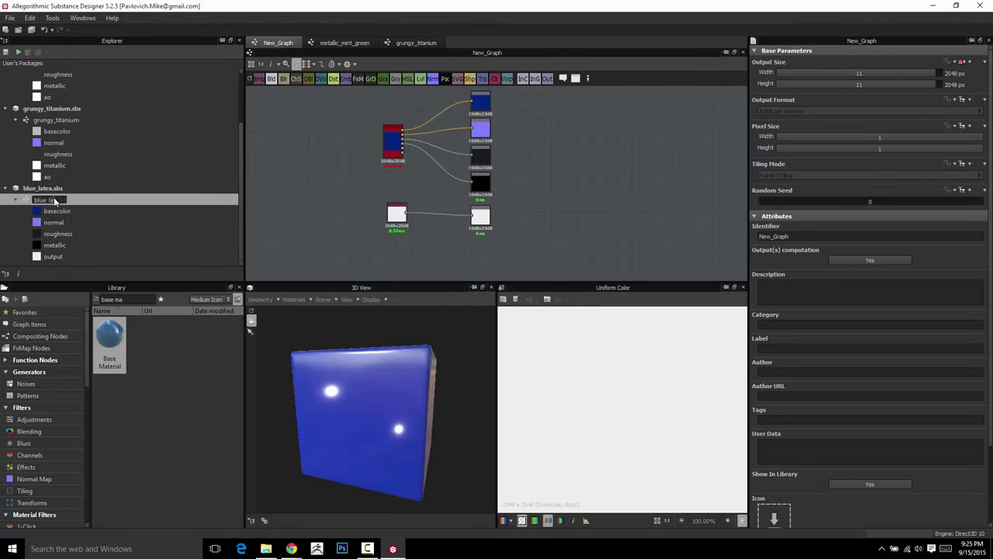
key(Return)
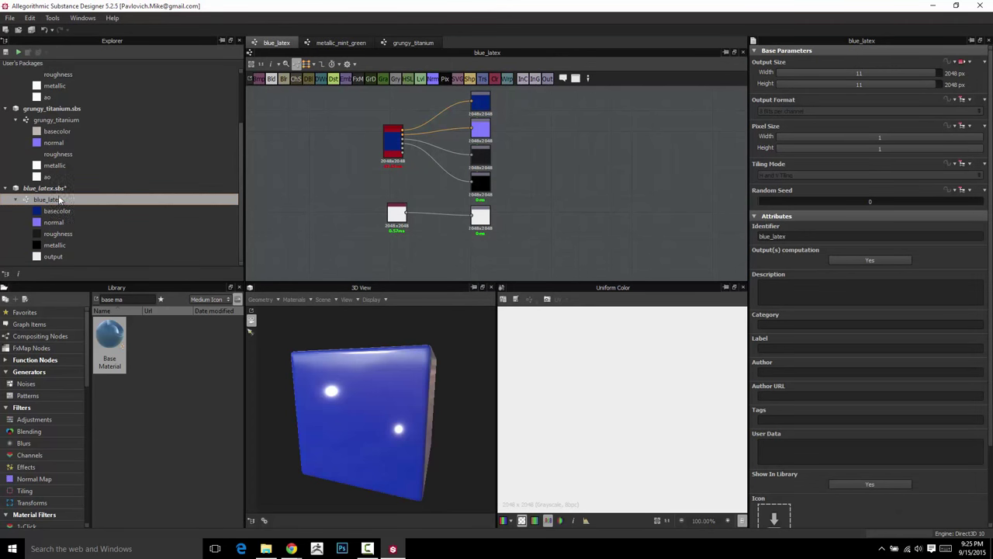
click(58, 188)
Collapse the blue_latex, grungy_titanium and unsaved packages in the package tree.
click(6, 188)
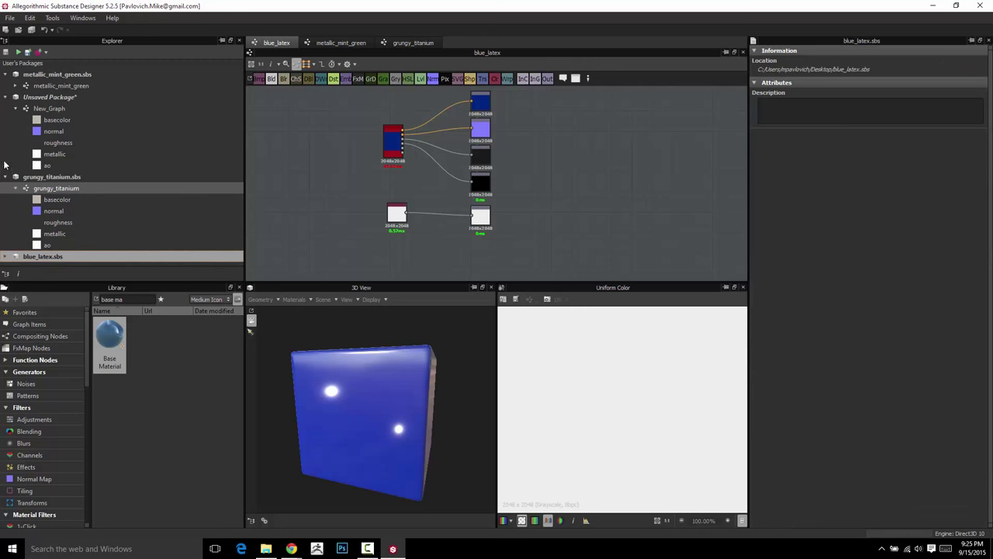
click(6, 177)
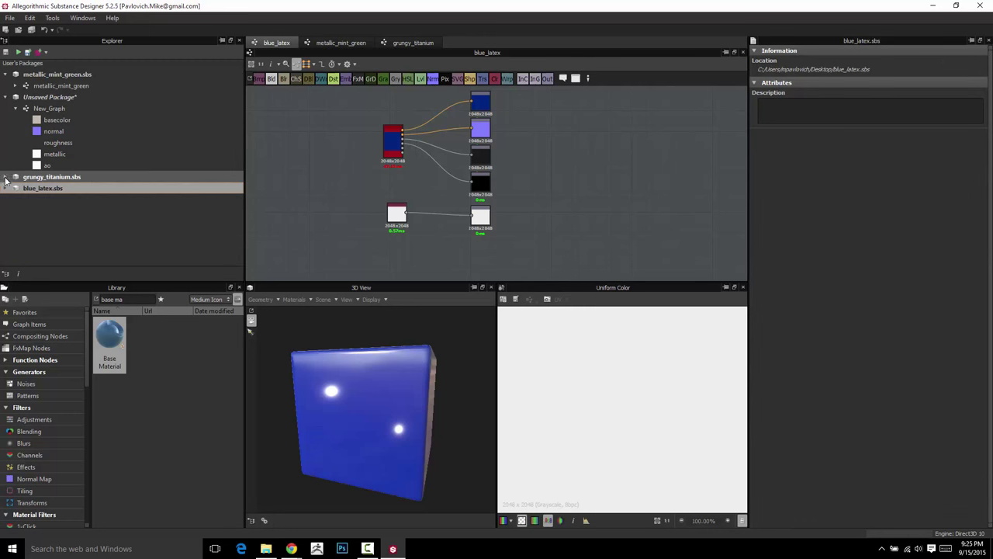
click(16, 97)
Examine the Base Material node with its connected outputs and the glossy surface of the cube.
scroll(372, 185, down, 2)
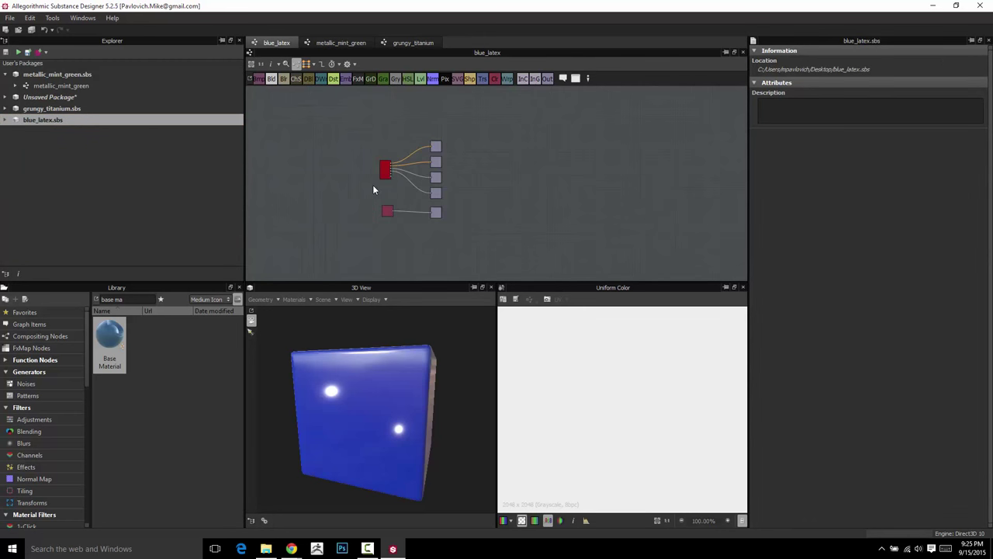
scroll(373, 185, up, 4)
mouse_move(354, 379)
mouse_down()
mouse_move(316, 394)
mouse_move(354, 356)
mouse_move(353, 365)
mouse_up()
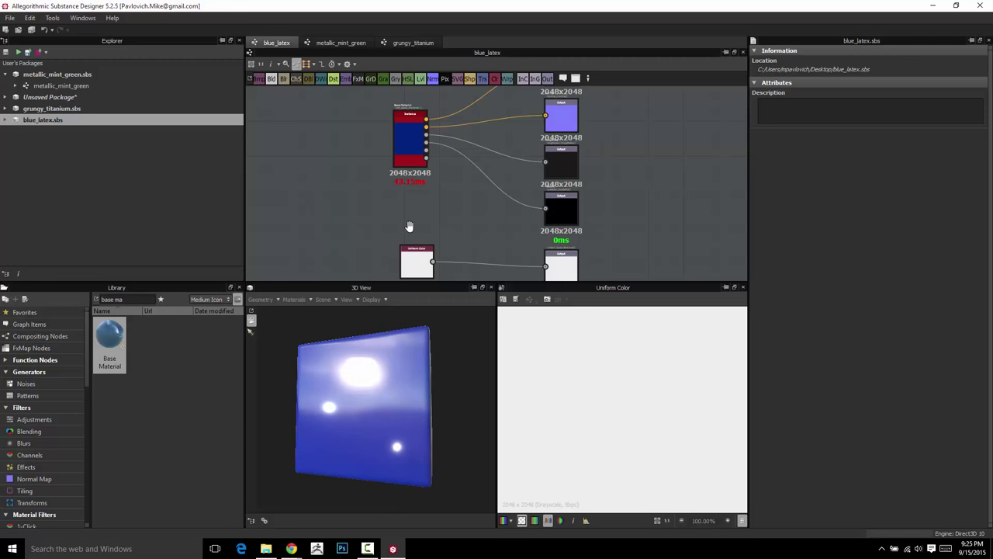
middle_drag(410, 226, 408, 248)
scroll(467, 216, up, 3)
scroll(484, 214, down, 4)
scroll(484, 214, up, 1)
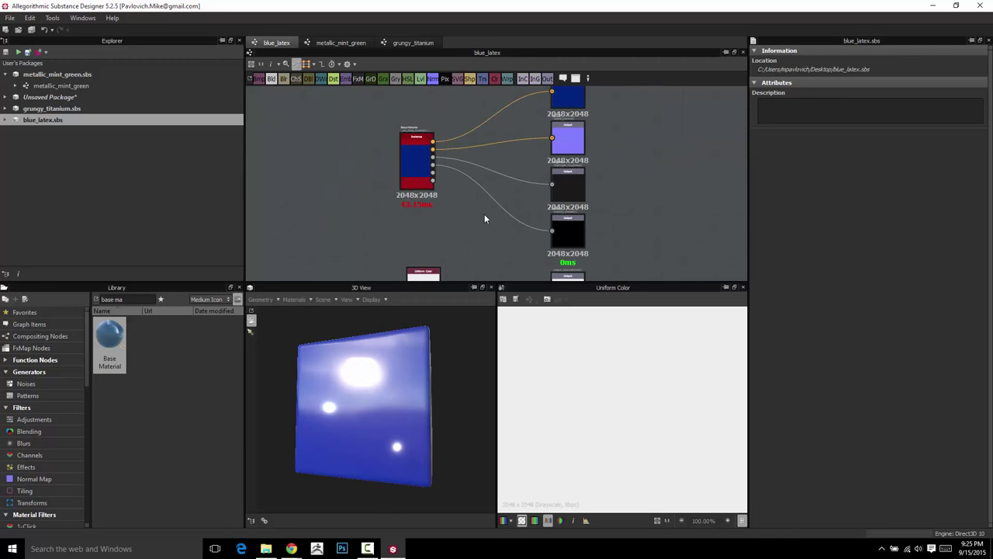
scroll(517, 170, up, 3)
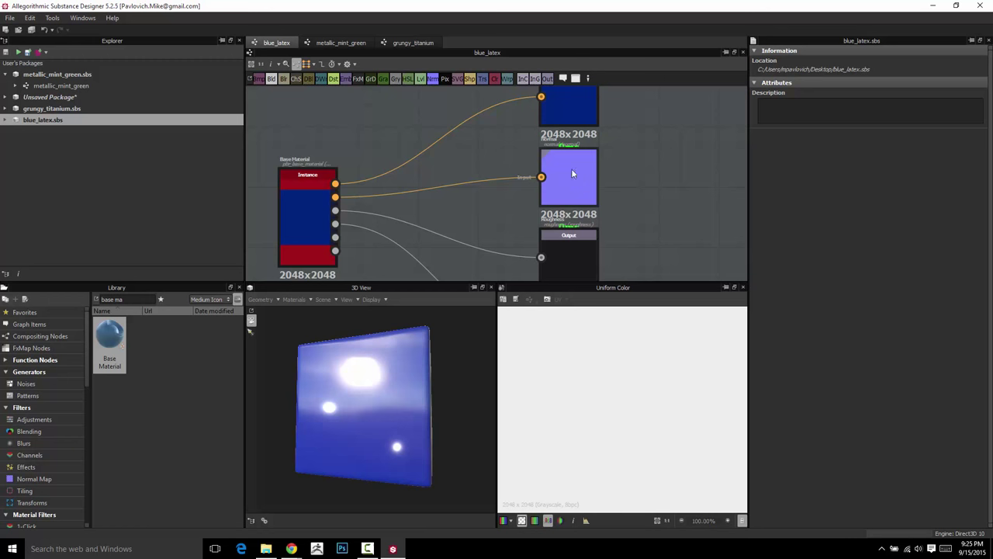
scroll(411, 208, down, 2)
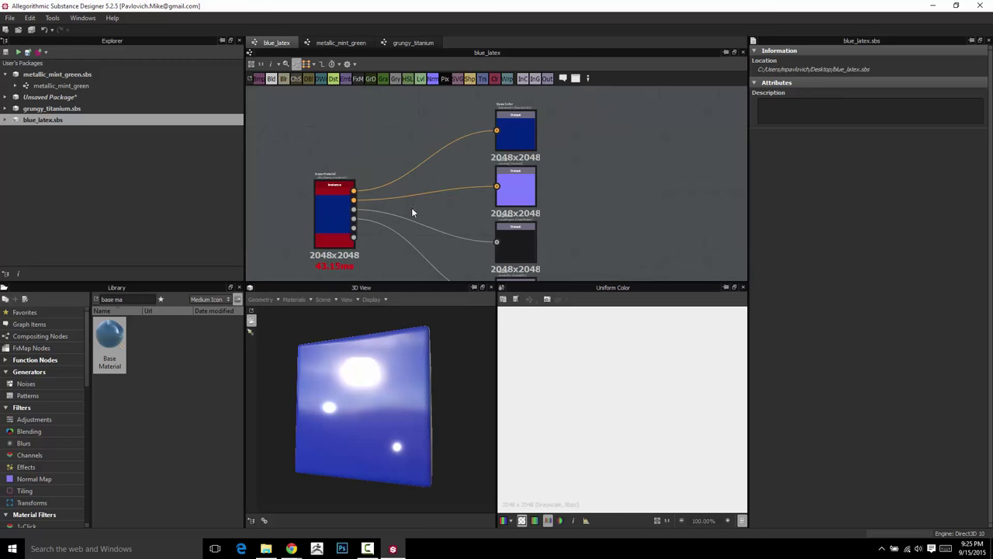
Enable the Height user-defined map on the Base Material and make room in front of its new input.
double_click(355, 200)
scroll(804, 307, down, 6)
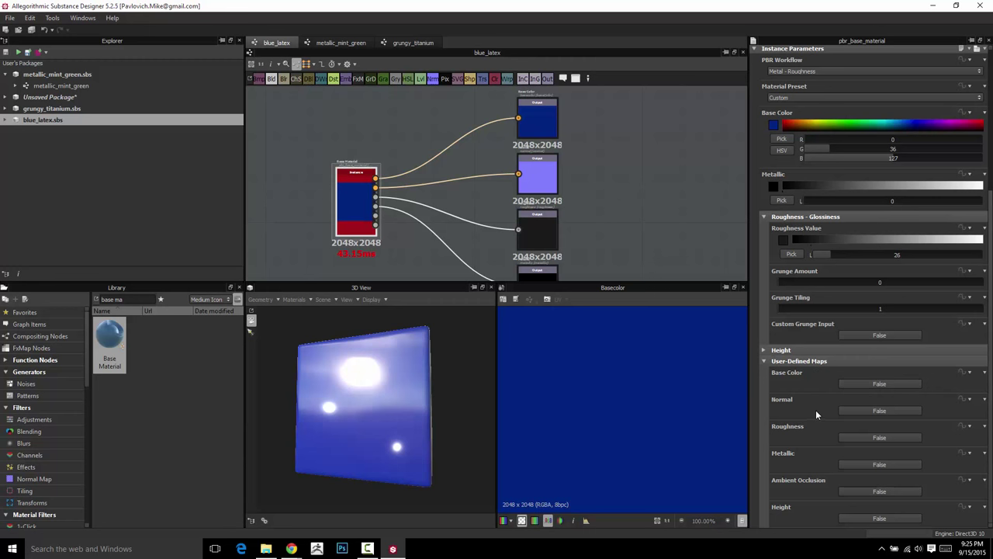
click(876, 519)
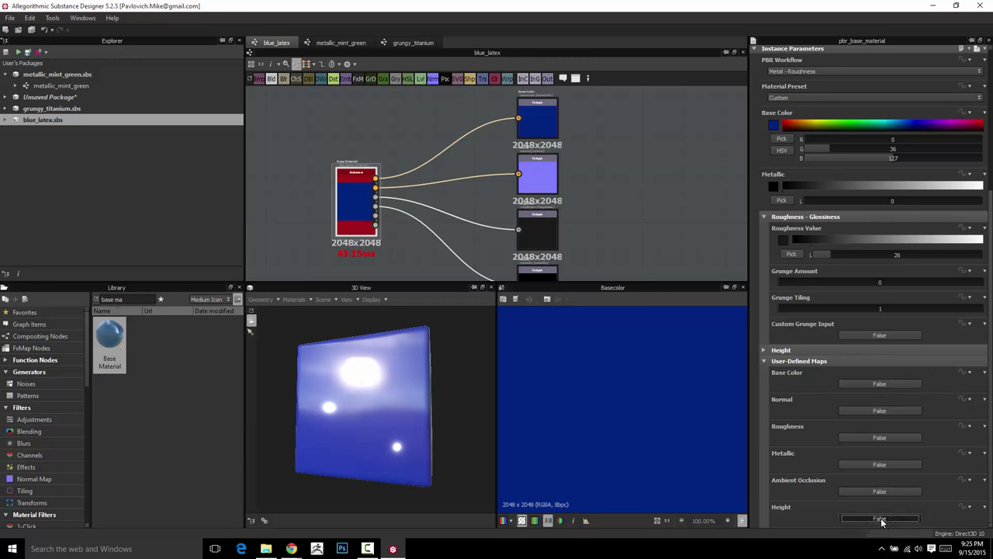
middle_drag(374, 142, 484, 127)
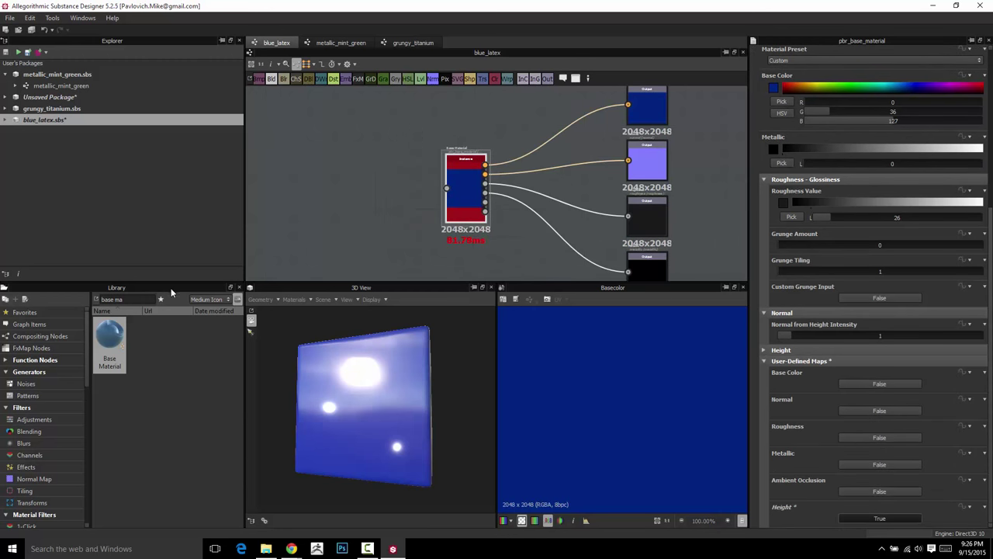
Browse the noise generators and add a Pavement 1 node in front of the Base Material.
click(27, 383)
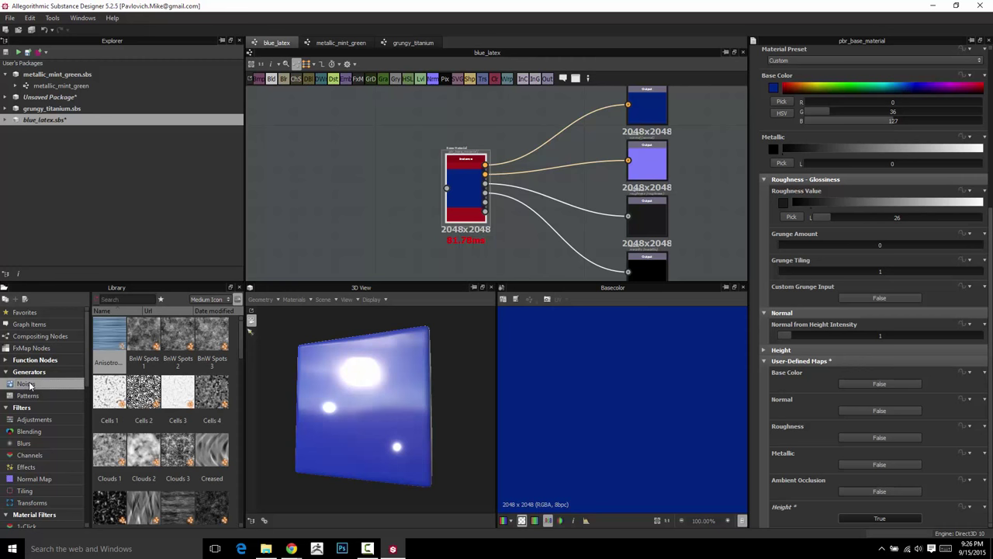
scroll(189, 423, down, 5)
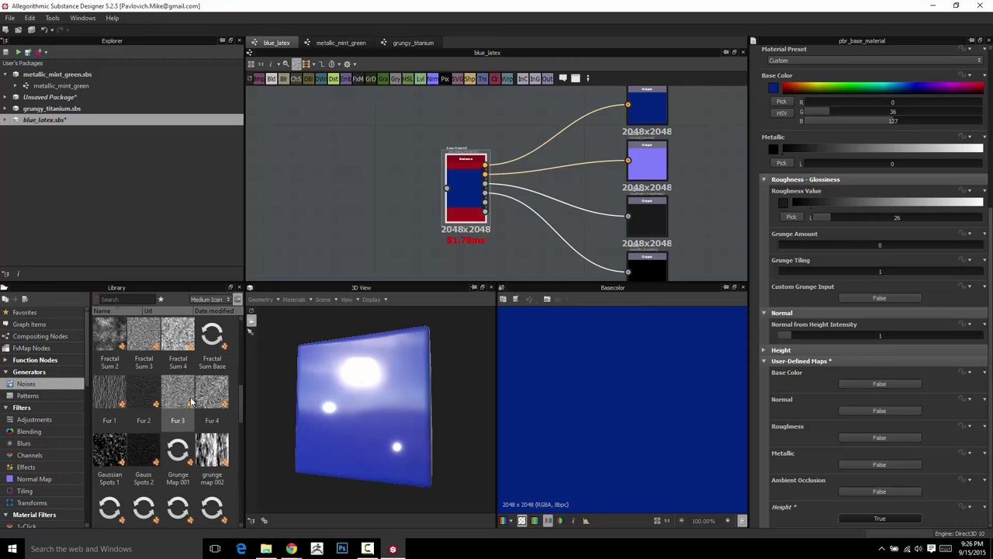
scroll(194, 458, up, 3)
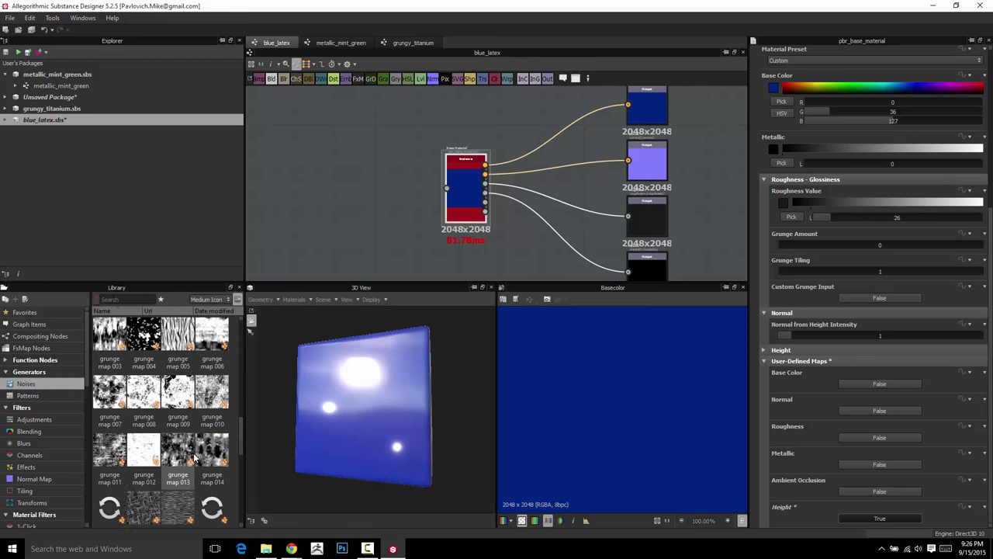
scroll(194, 458, down, 3)
scroll(194, 457, up, 3)
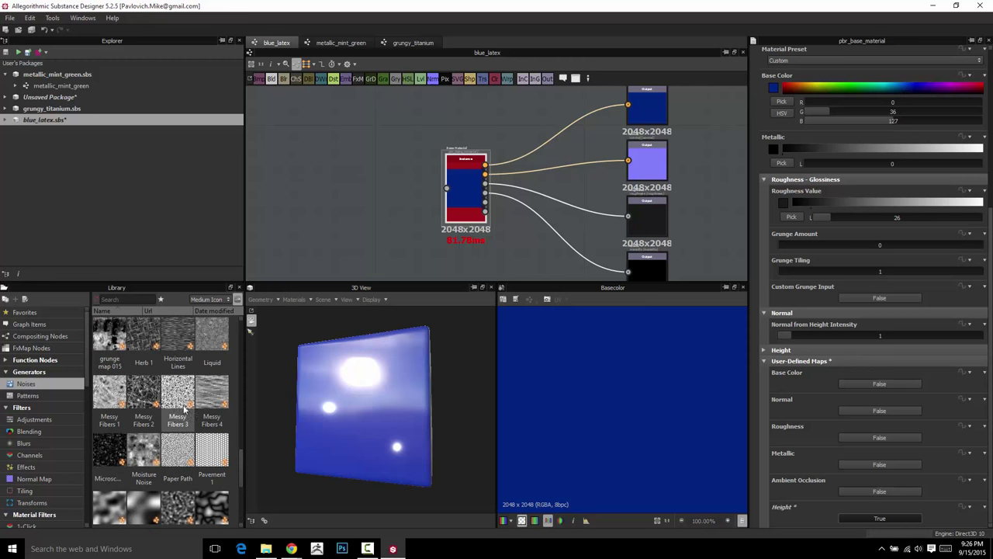
drag(211, 456, 367, 203)
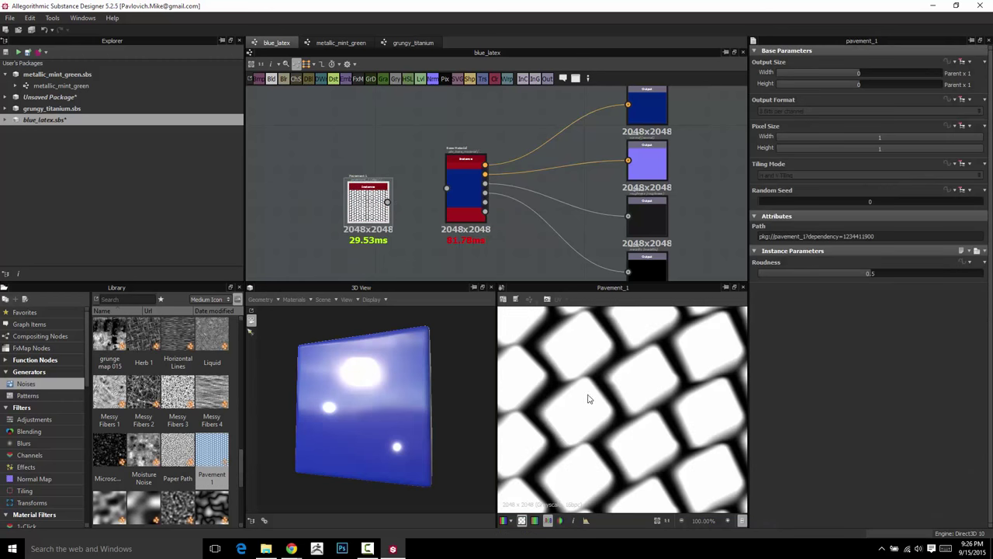
Examine the Pavement 1 pattern in the 2D view, turning the tiled display on and off to check its repetition.
scroll(591, 398, down, 8)
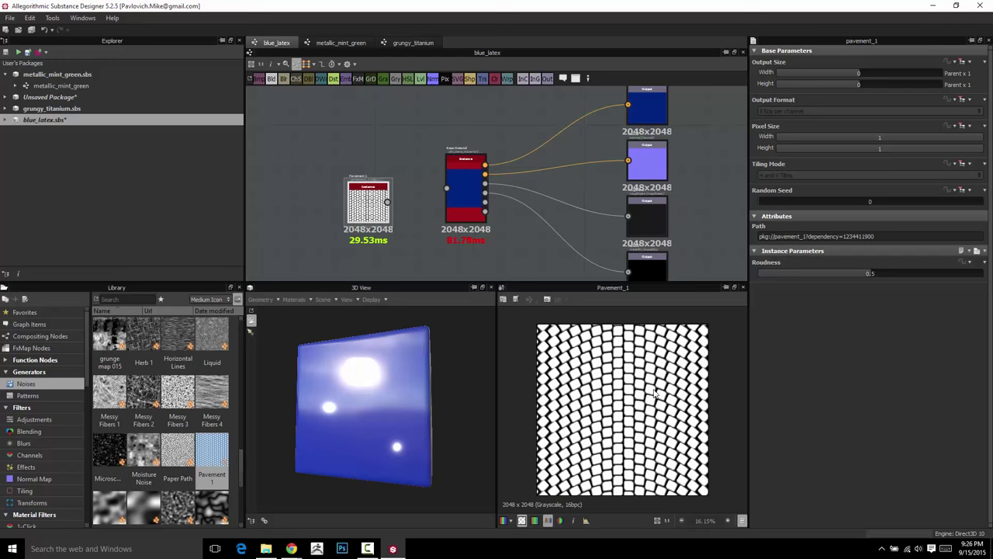
scroll(656, 393, down, 2)
scroll(655, 392, up, 6)
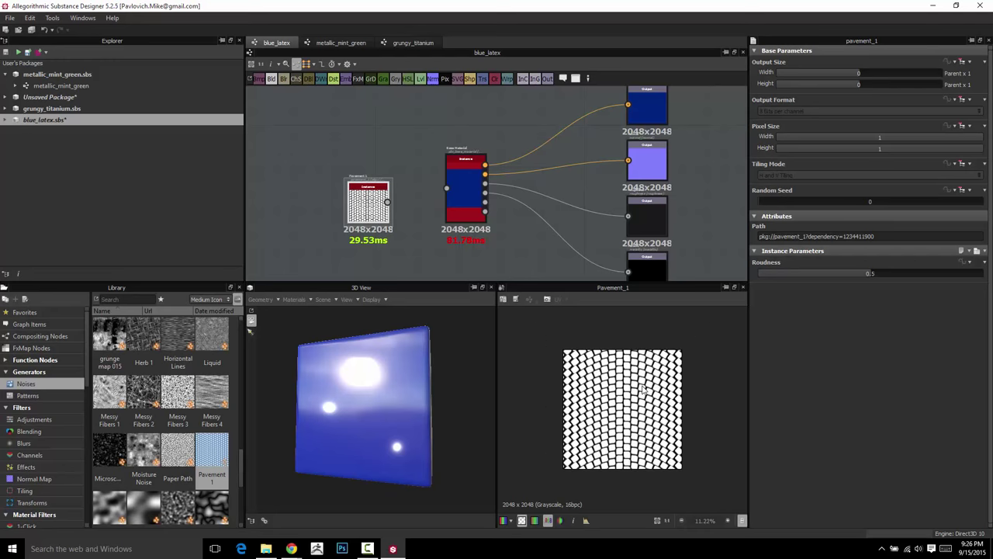
scroll(643, 390, down, 7)
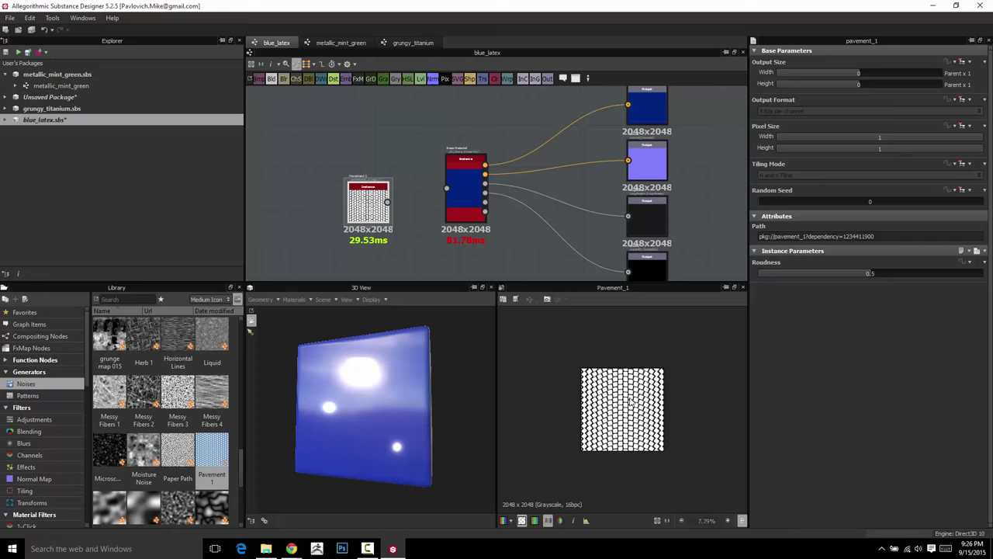
key(space)
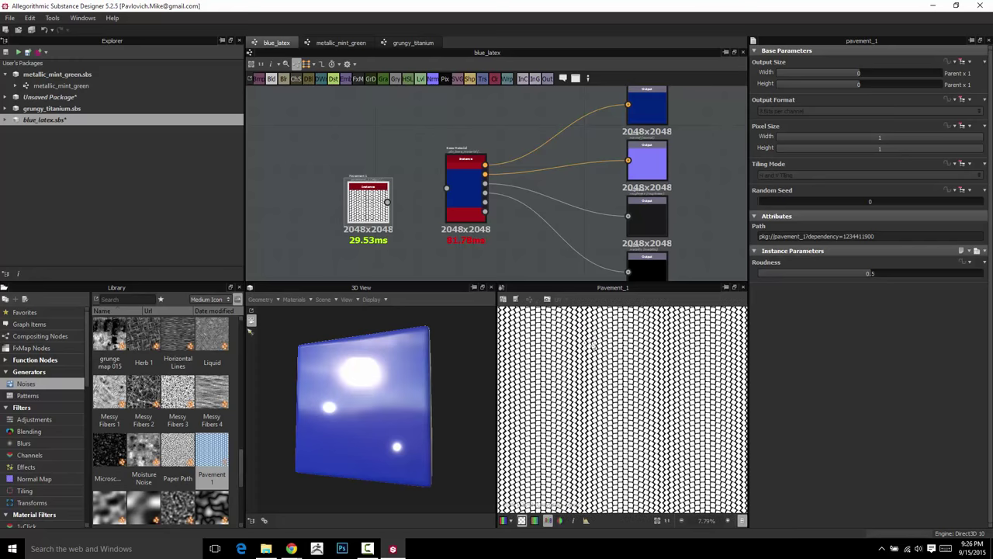
scroll(644, 429, down, 2)
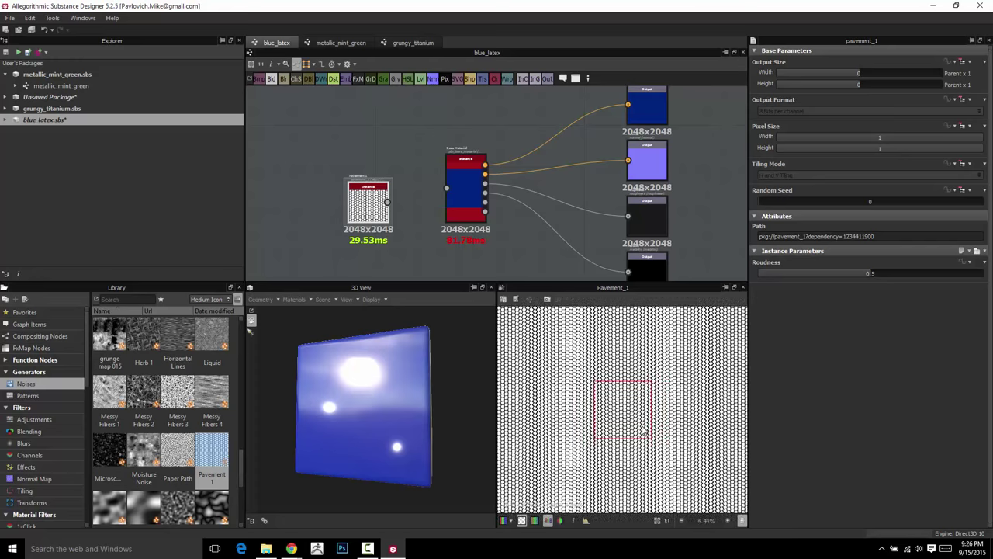
scroll(644, 429, up, 3)
key(t)
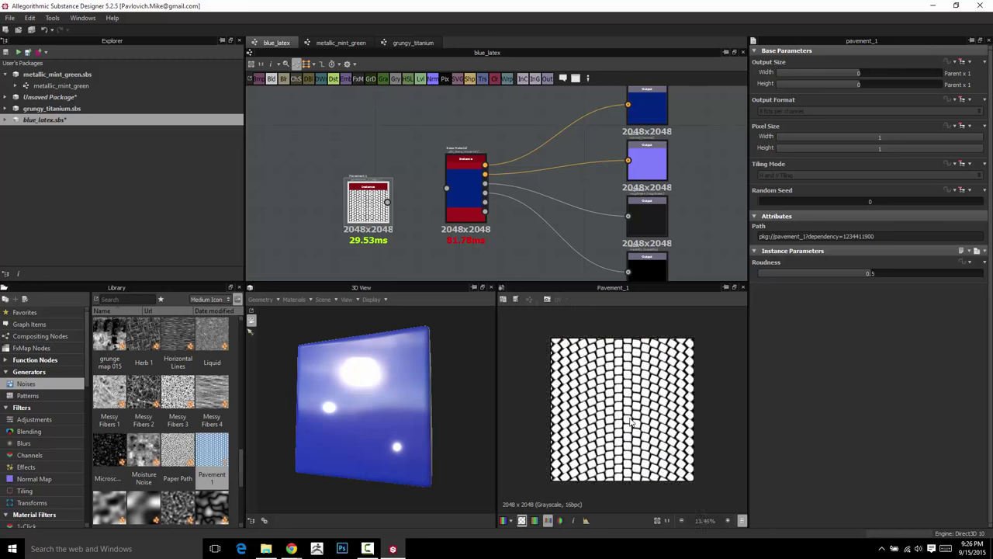
Set the Pavement 1 roundness to 0.8 and connect its output to the Base Material's Height input.
scroll(604, 392, up, 2)
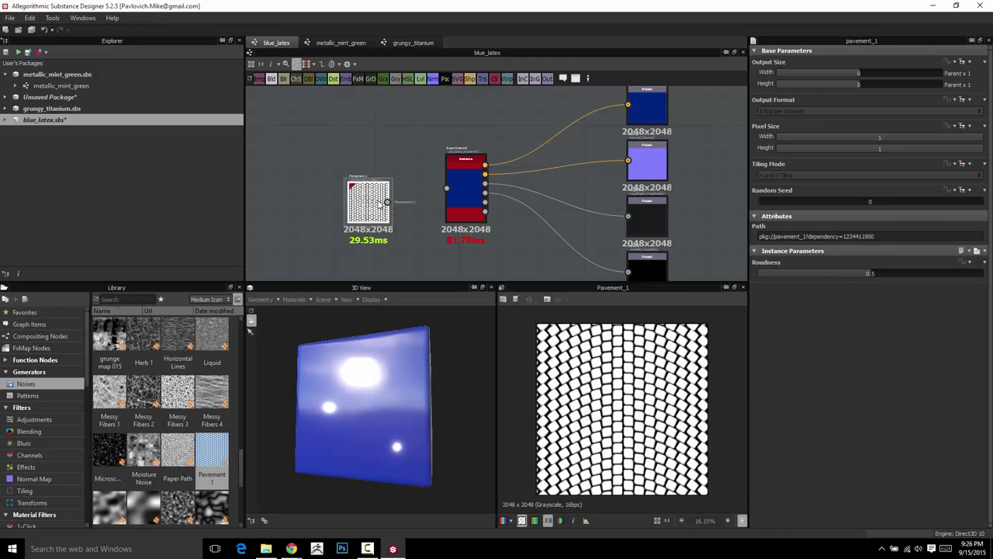
drag(866, 274, 937, 288)
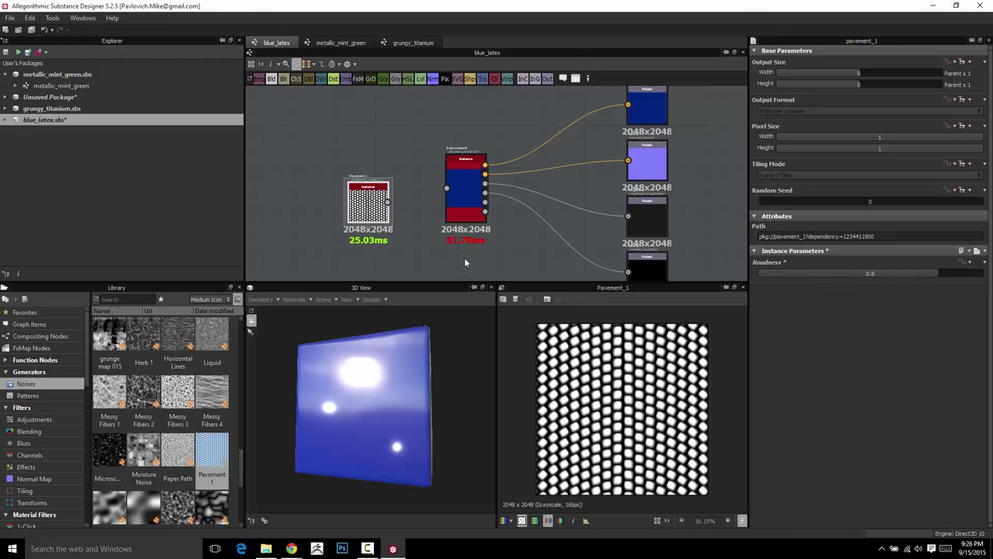
drag(388, 201, 443, 188)
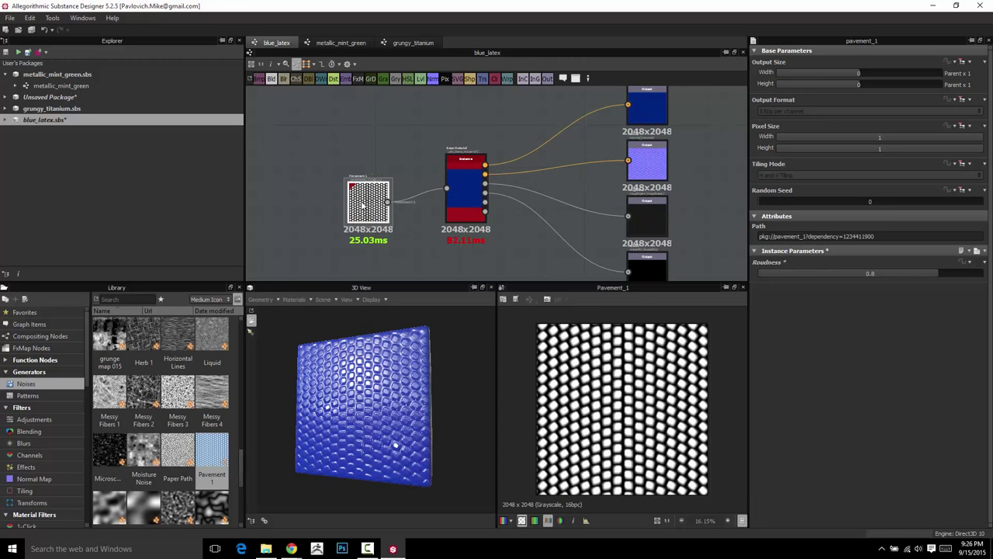
drag(359, 202, 373, 188)
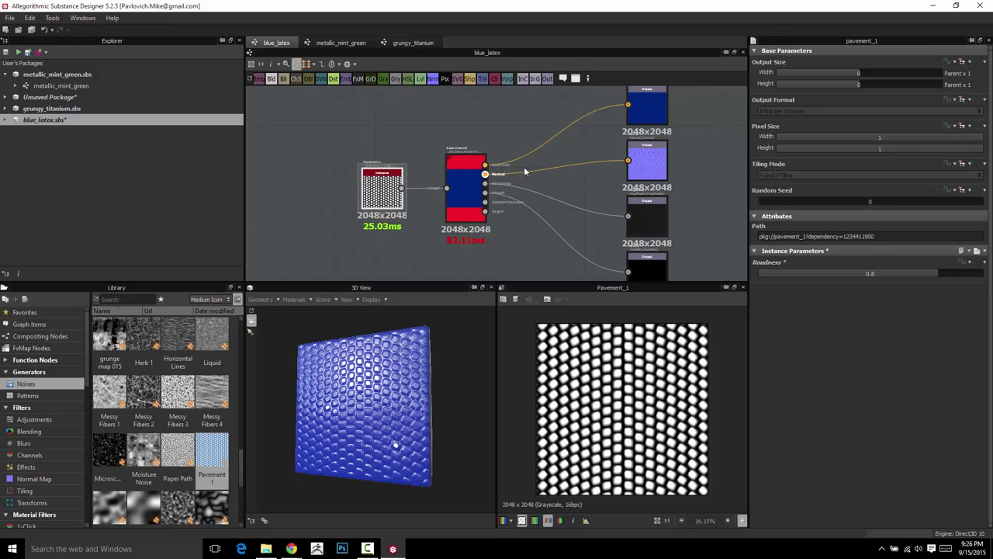
Check the normal output and the relief on the 3D model, and move the Pavement 1 node farther from the Base Material.
click(643, 163)
mouse_move(417, 410)
mouse_down()
mouse_move(343, 424)
mouse_move(414, 405)
mouse_up()
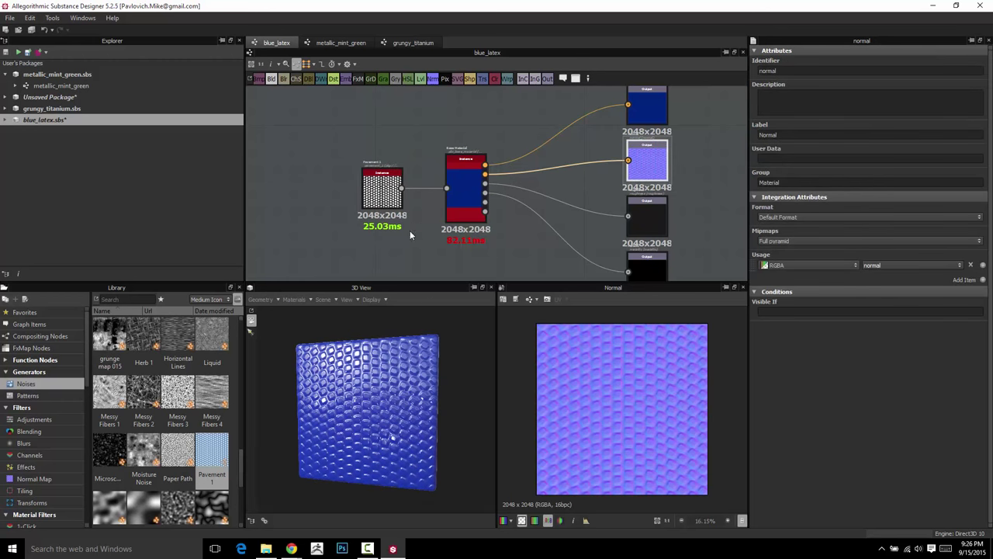
middle_drag(416, 226, 582, 191)
drag(560, 156, 429, 155)
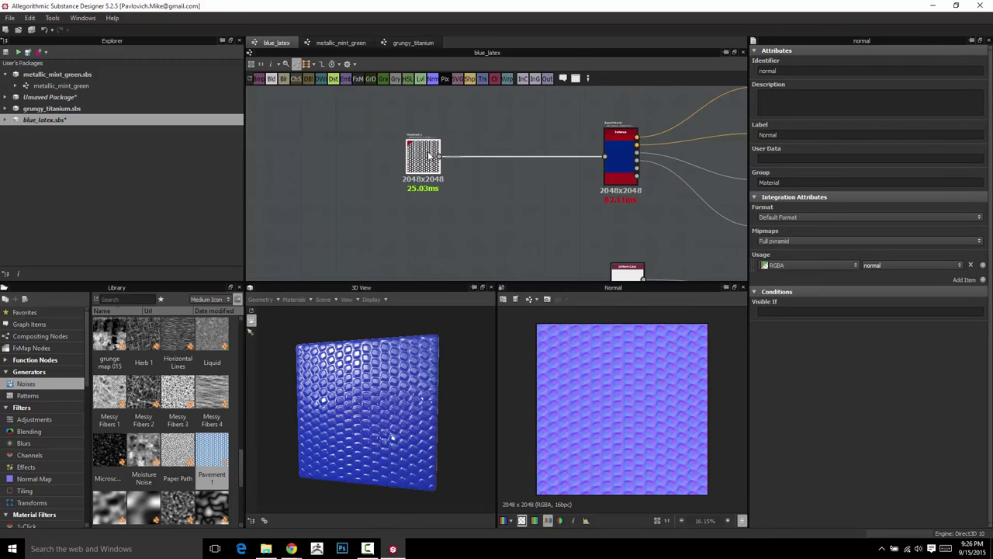
double_click(429, 155)
scroll(449, 199, up, 3)
middle_drag(387, 114, 369, 162)
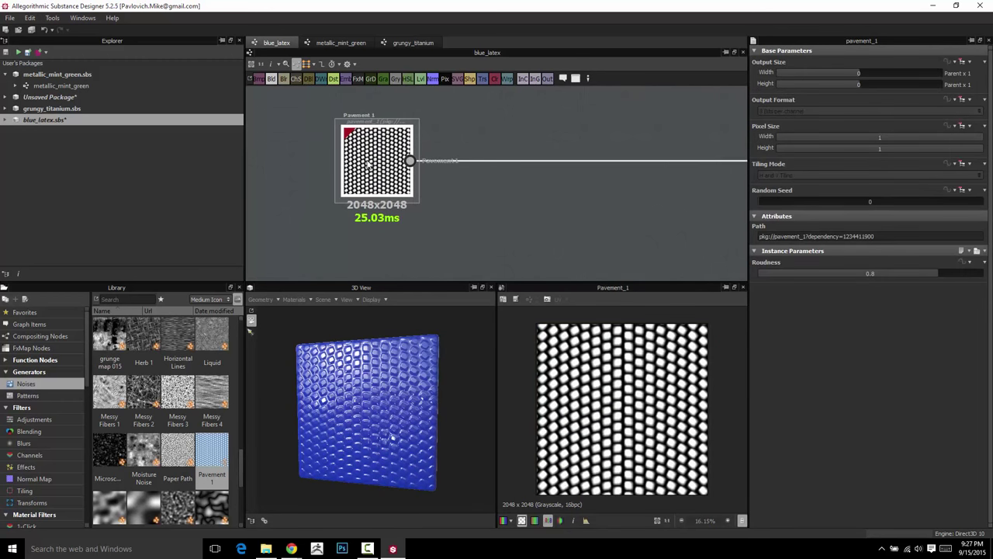
Add a Normal node and place it in the free space above the graph's output nodes.
key(space)
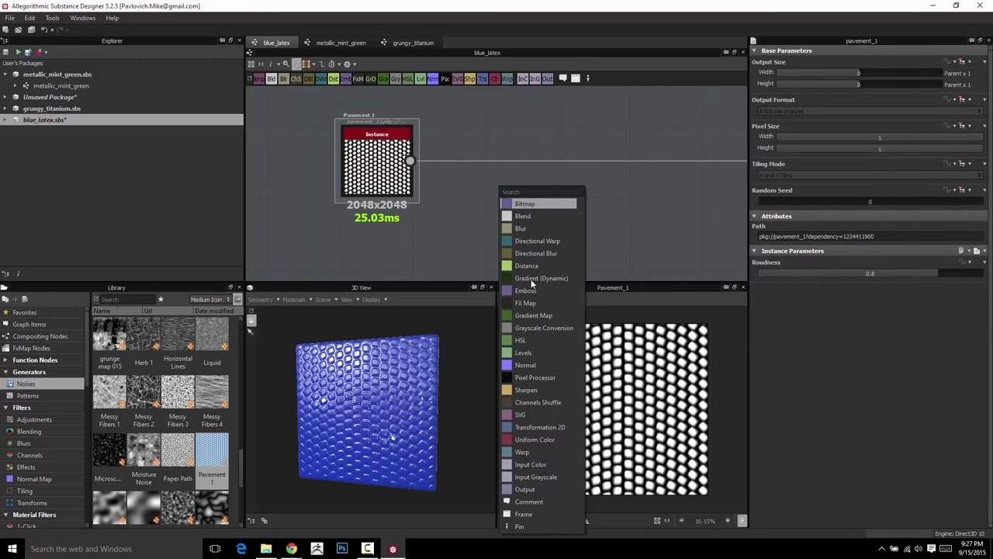
click(550, 369)
drag(490, 198, 558, 211)
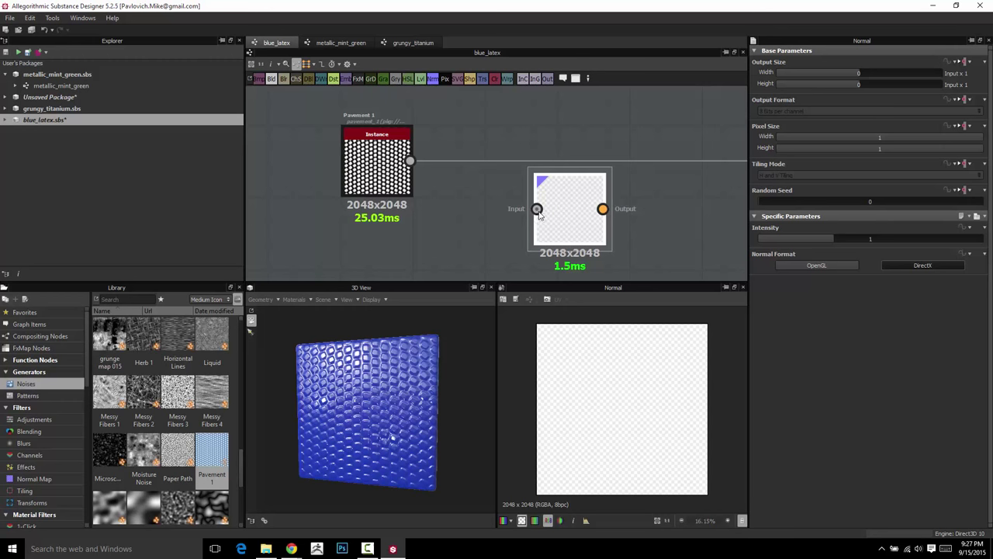
scroll(536, 212, down, 4)
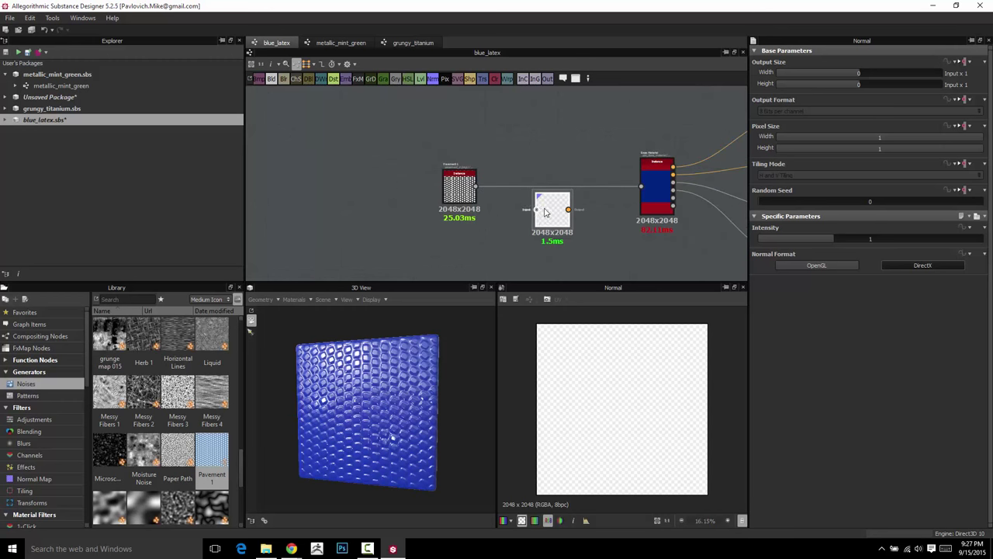
scroll(541, 215, down, 4)
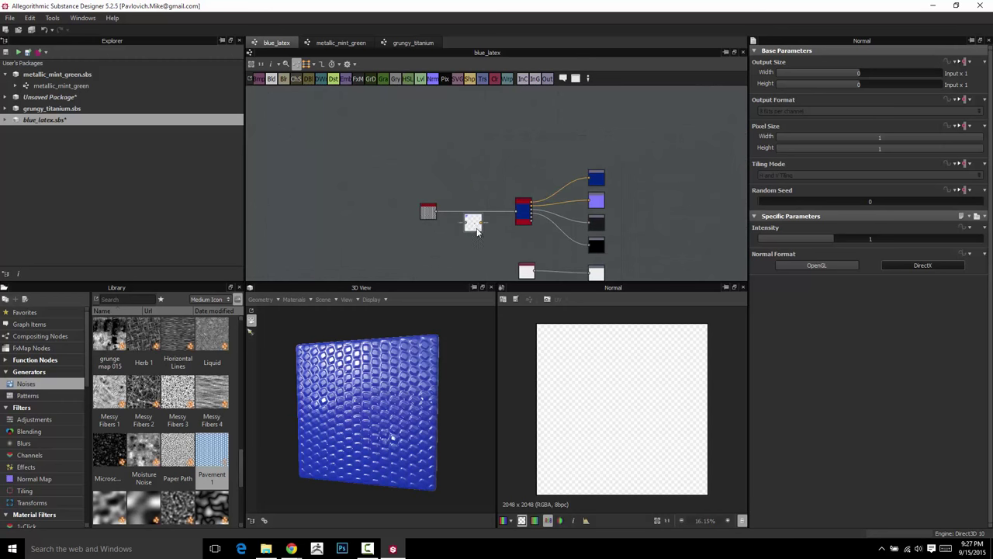
drag(472, 220, 551, 148)
scroll(550, 152, up, 4)
middle_drag(511, 249, 472, 210)
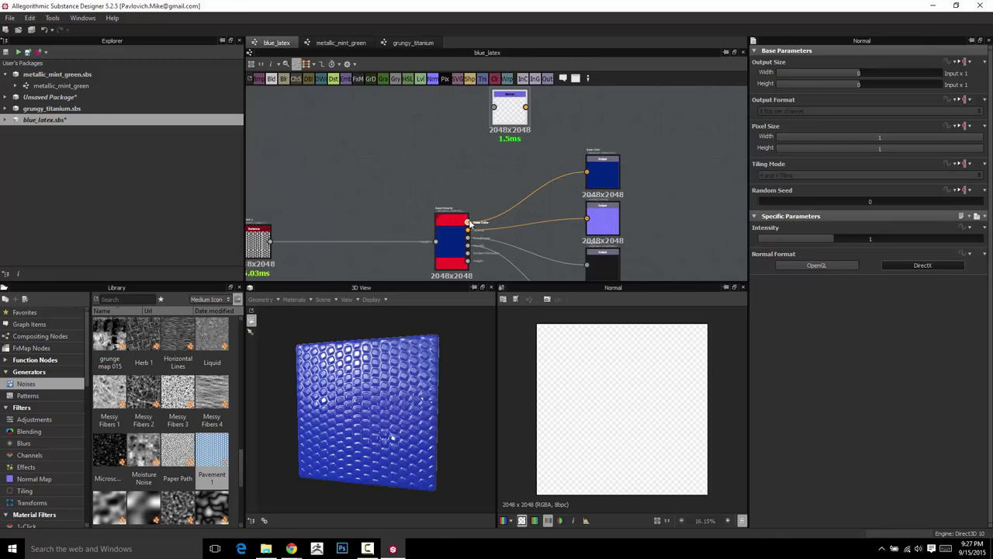
Connect the Base Material's Base Color output to the Normal node's input.
drag(469, 222, 468, 198)
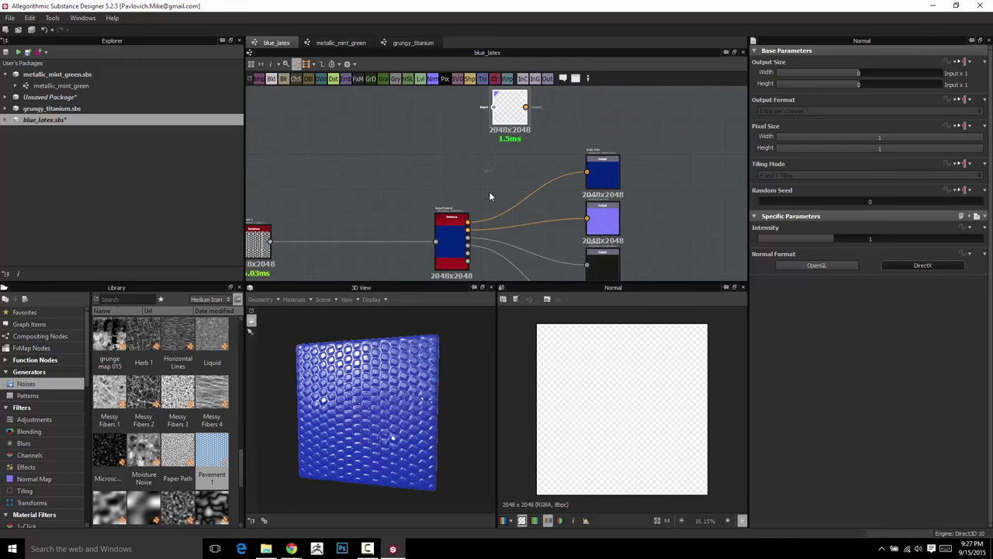
drag(467, 223, 473, 106)
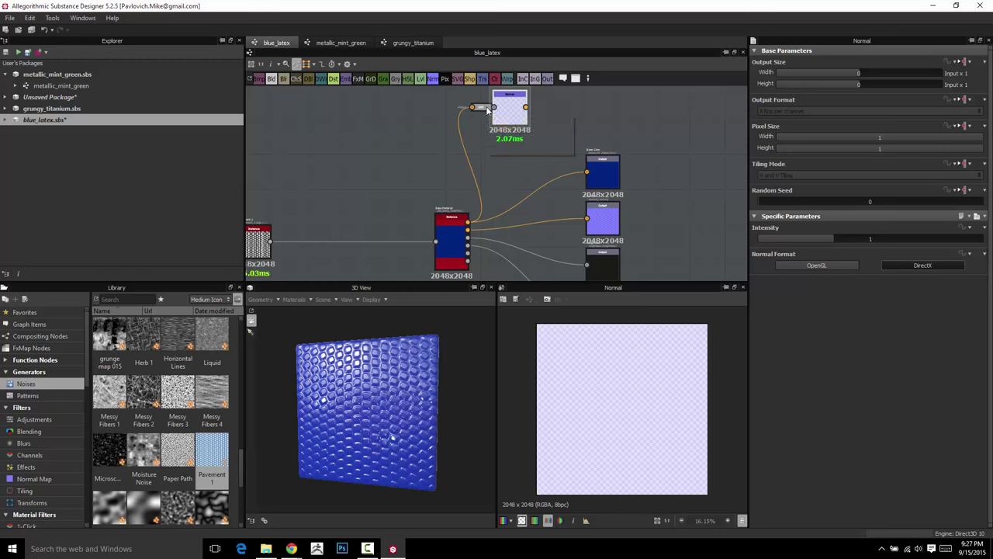
scroll(488, 113, up, 3)
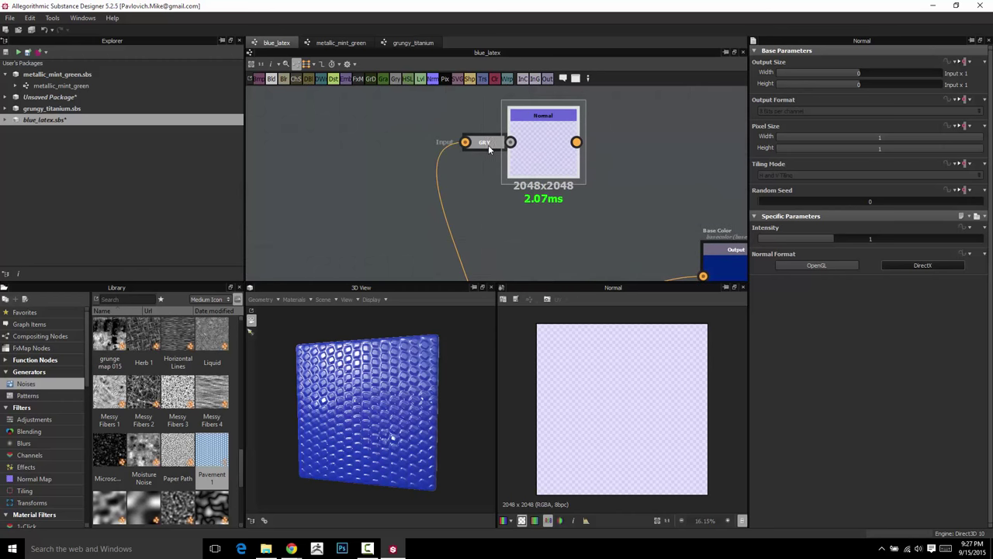
scroll(466, 233, down, 3)
middle_drag(489, 275, 472, 183)
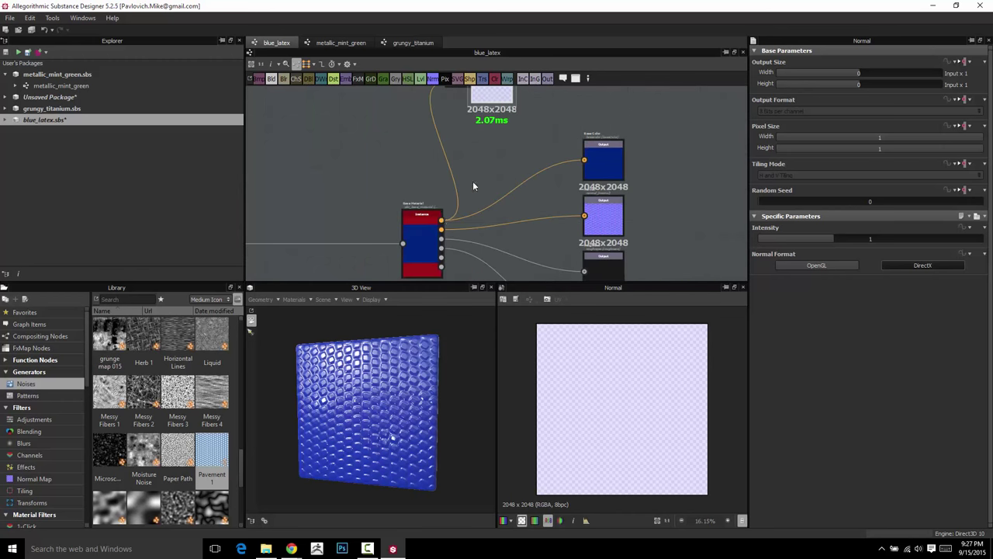
Compare the base color, the docked Grayscale Conversion and the Normal node's result in the 2D view.
double_click(442, 221)
middle_drag(460, 110, 475, 192)
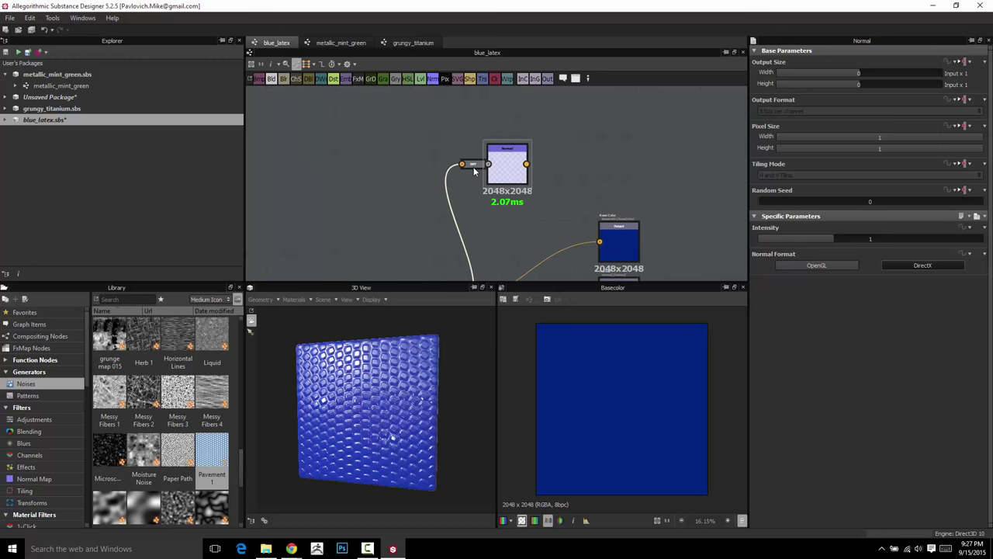
double_click(474, 165)
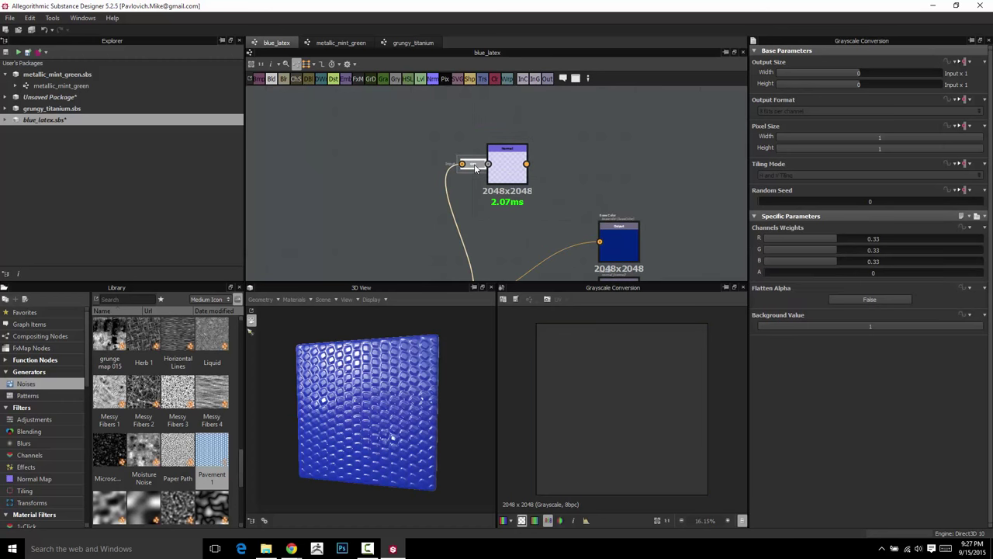
double_click(508, 165)
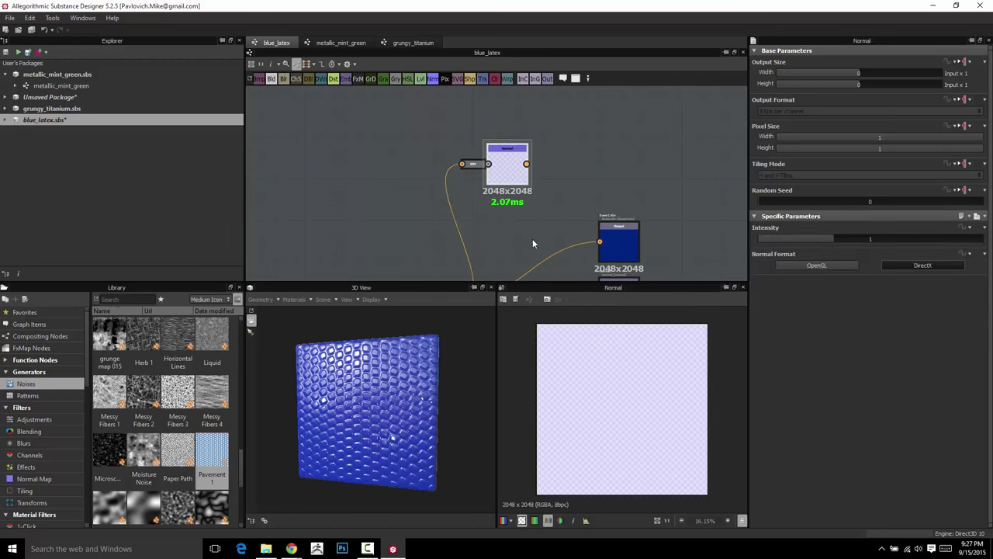
scroll(533, 243, down, 2)
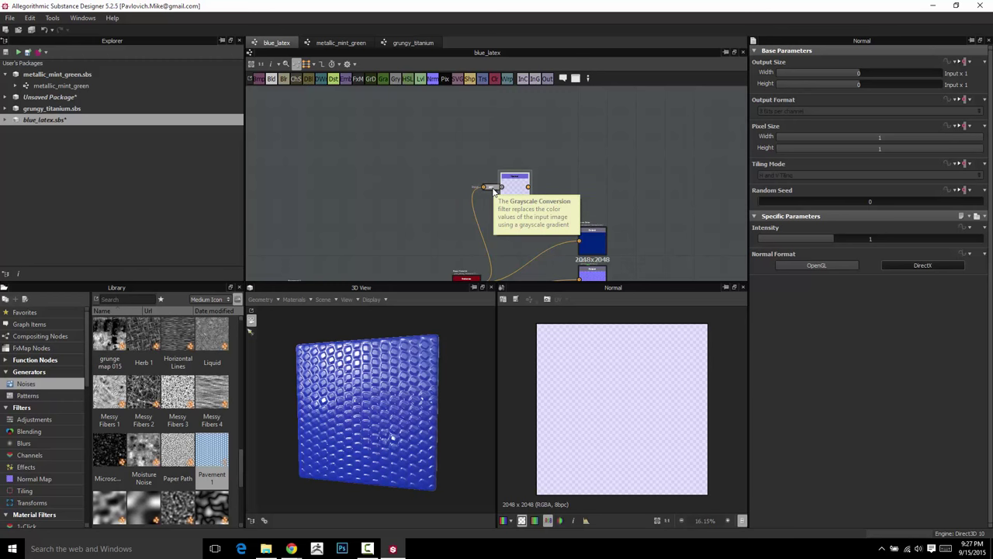
scroll(494, 191, up, 3)
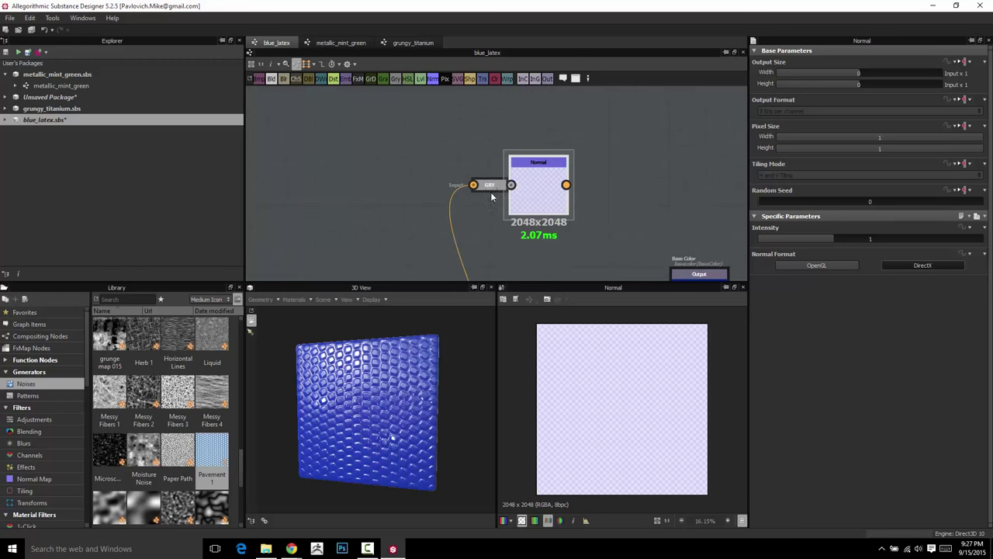
Undock the Grayscale Conversion from the Normal node and place it as a separate node in front of it.
click(488, 188)
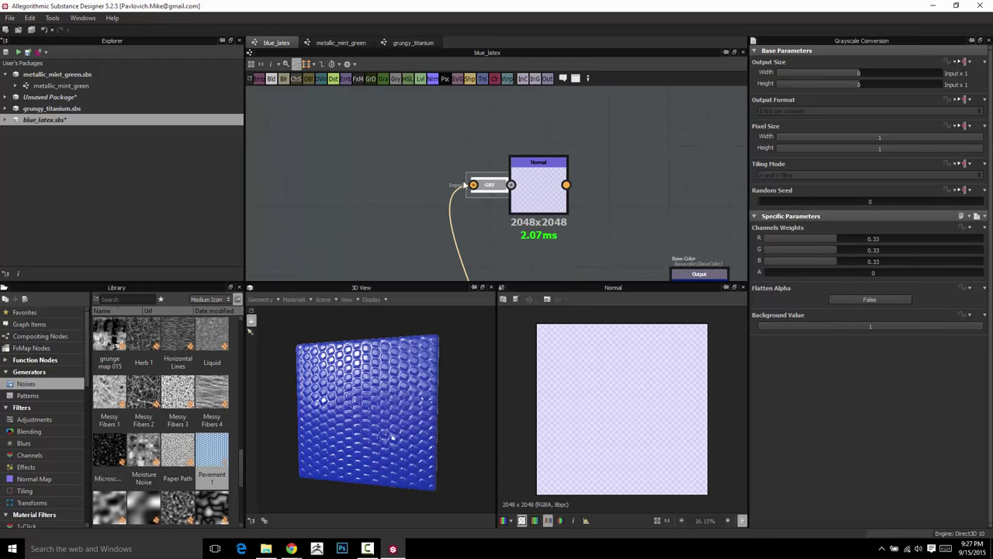
key(d)
drag(527, 193, 444, 202)
scroll(425, 101, down, 3)
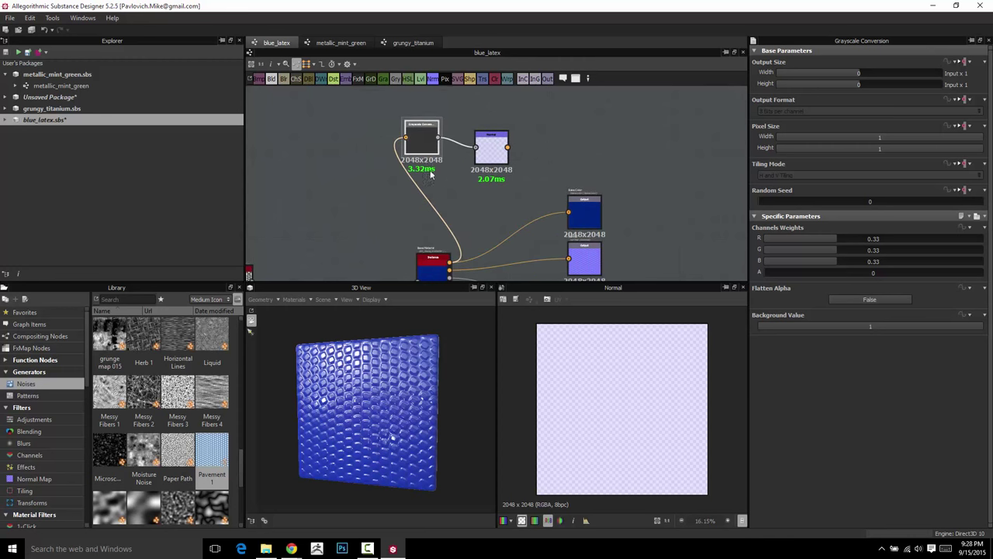
key(d)
key(d)
scroll(454, 186, up, 3)
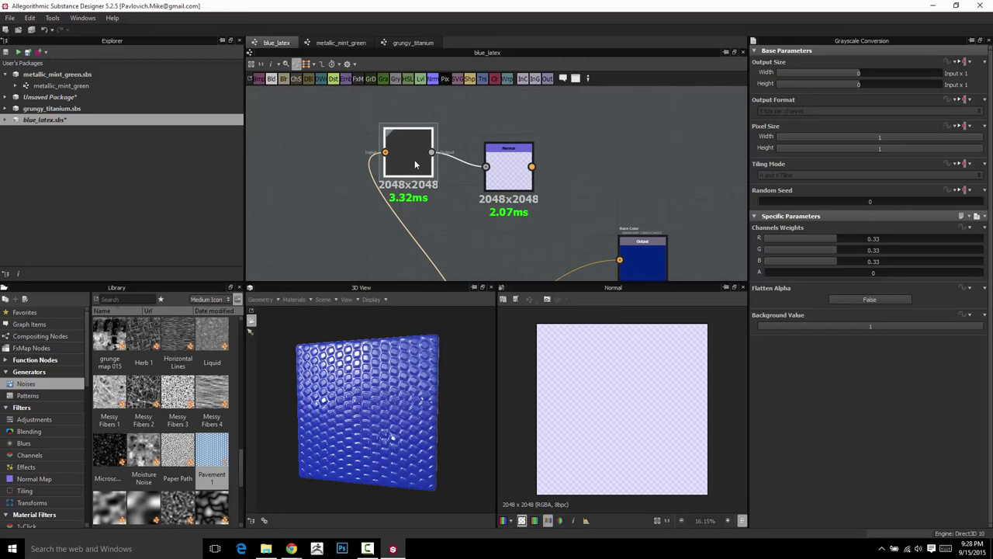
drag(415, 165, 422, 172)
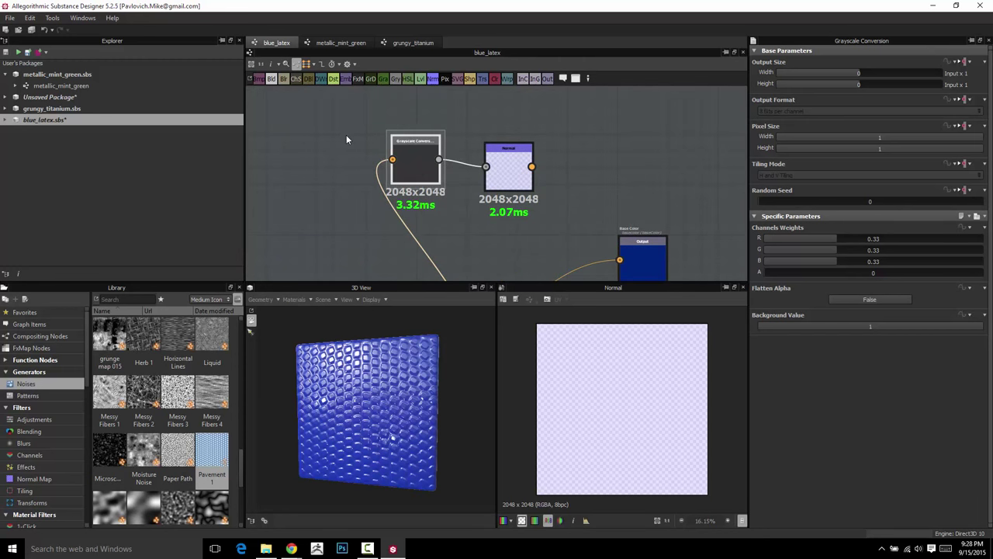
Add a second, unconnected Grayscale Conversion node beside the Normal node and delete it.
key(space)
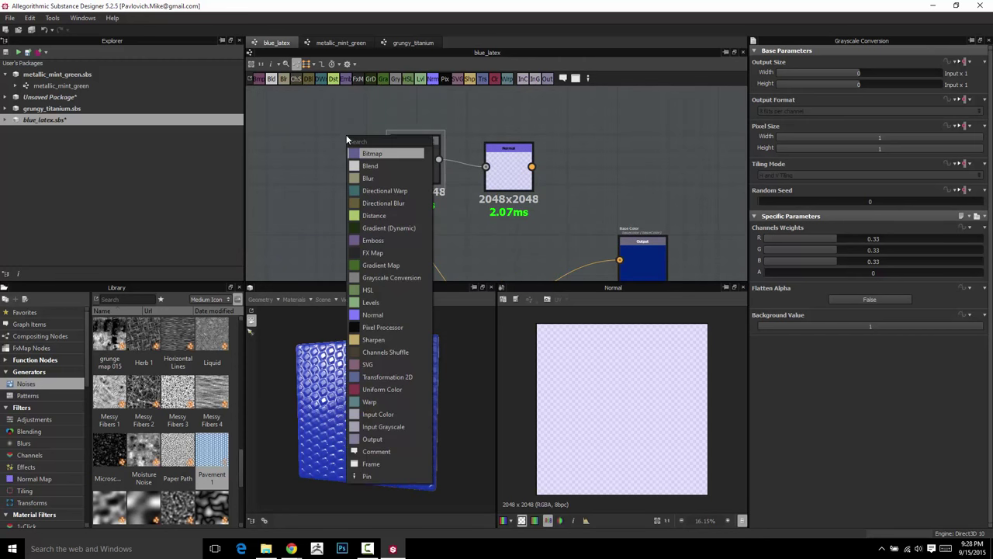
click(390, 277)
drag(349, 160, 620, 138)
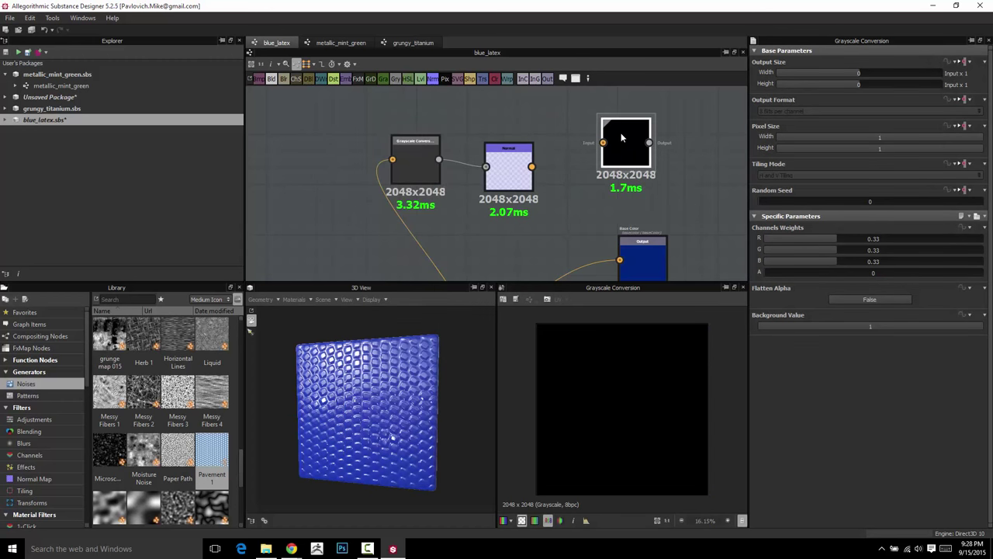
key(Delete)
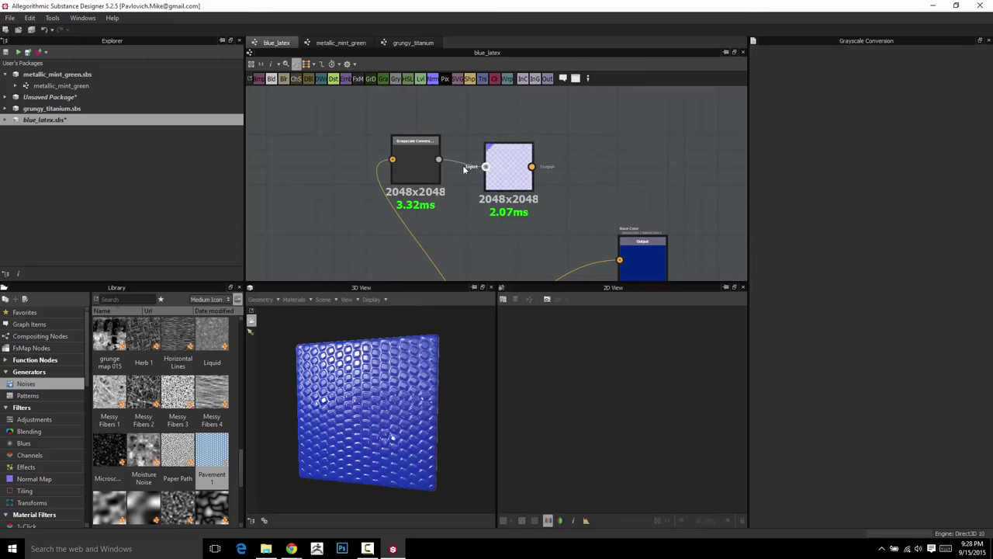
Delete the Grayscale Conversion node that links the Base Material to the Normal node.
scroll(445, 194, down, 3)
middle_drag(445, 197, 505, 166)
double_click(489, 141)
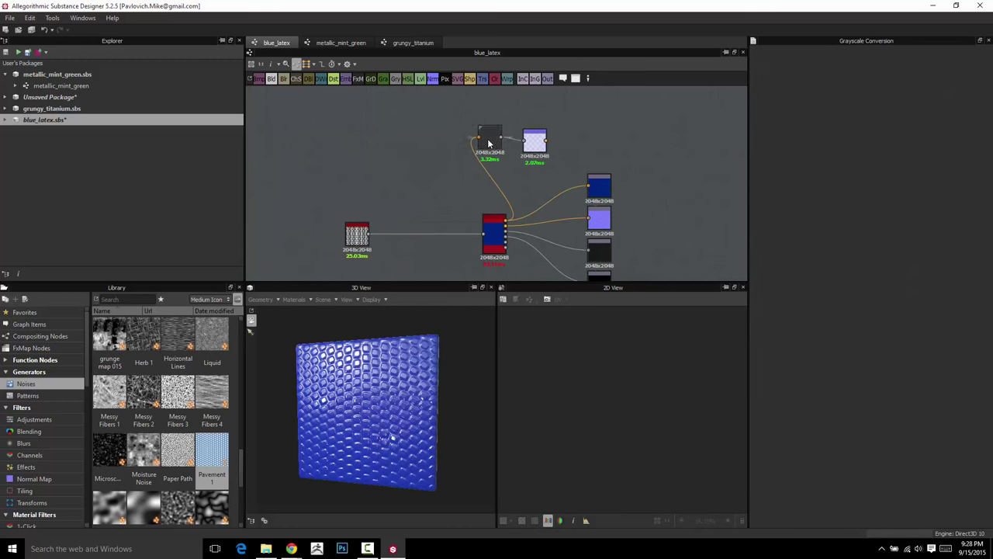
key(Delete)
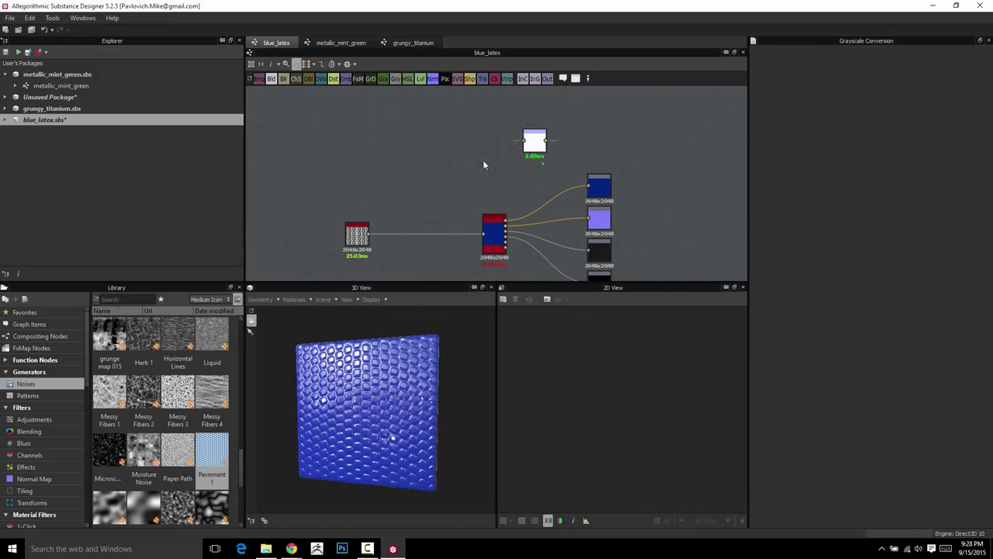
Move the Normal node near Pavement 1, connect the Pavement 1 output to its input, and view the resulting normal map up close.
drag(538, 149, 412, 211)
scroll(410, 209, up, 3)
middle_drag(359, 182, 497, 104)
double_click(390, 204)
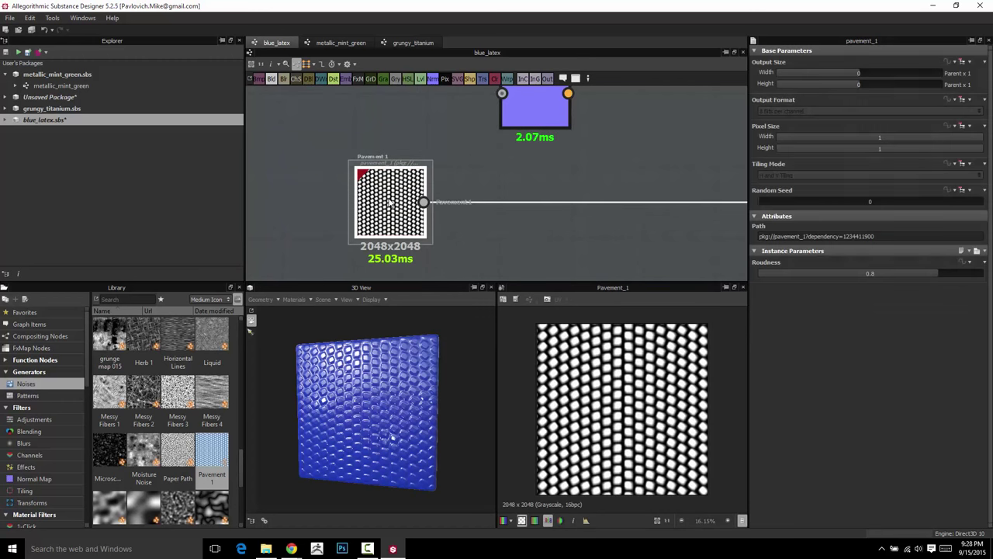
middle_drag(390, 201, 351, 237)
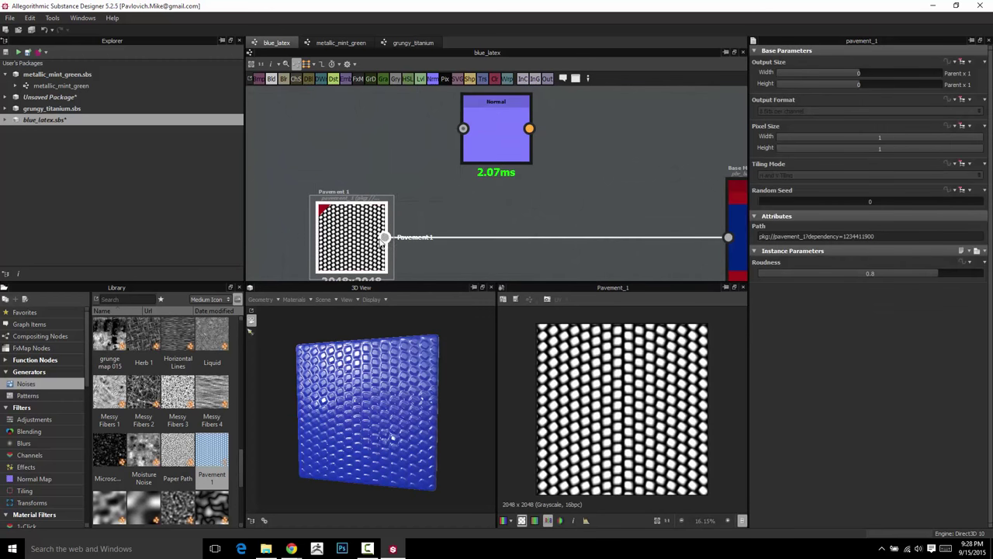
drag(382, 239, 463, 129)
middle_drag(498, 168, 453, 188)
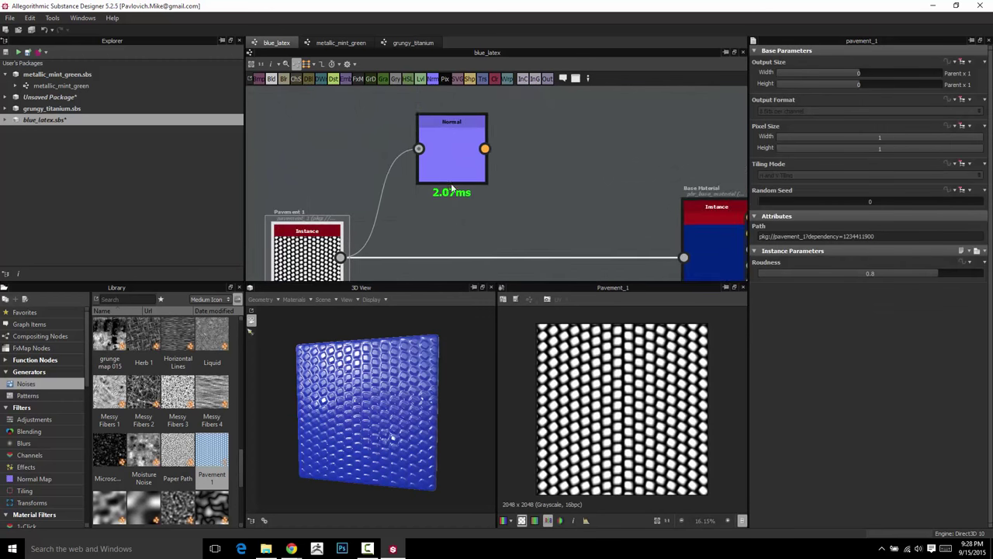
double_click(453, 161)
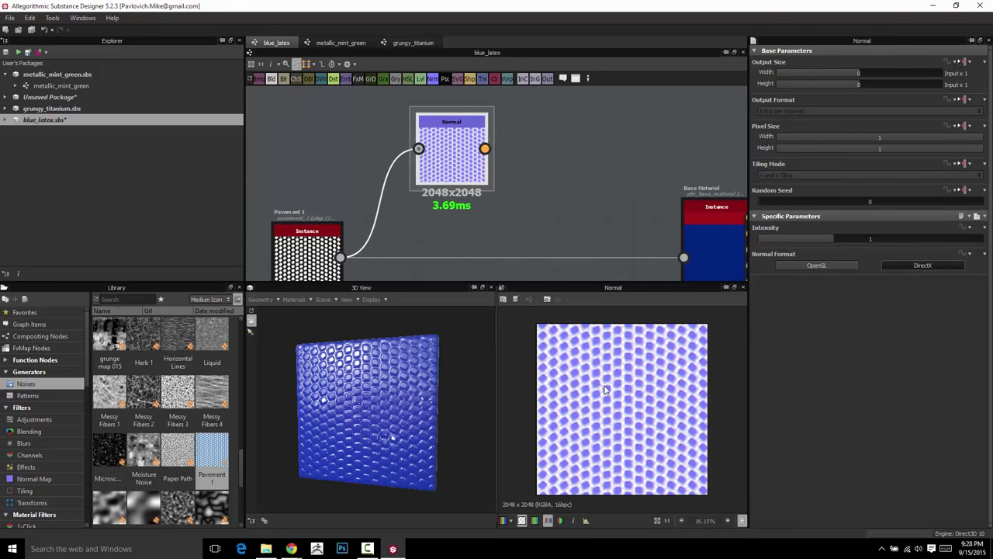
scroll(613, 392, up, 5)
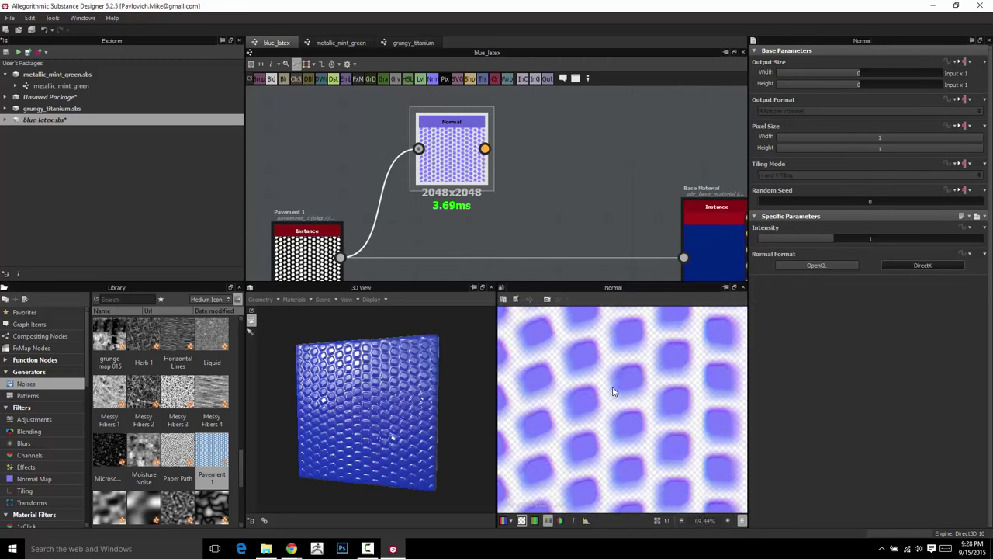
Turn off the transparency display in the 2D view and look over a wider area of the normal map.
scroll(578, 370, down, 1)
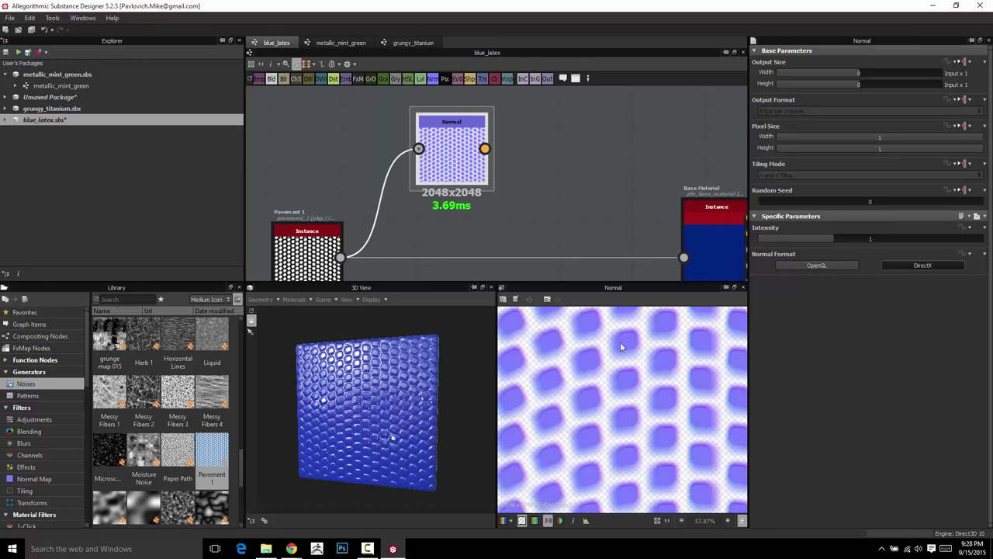
click(521, 521)
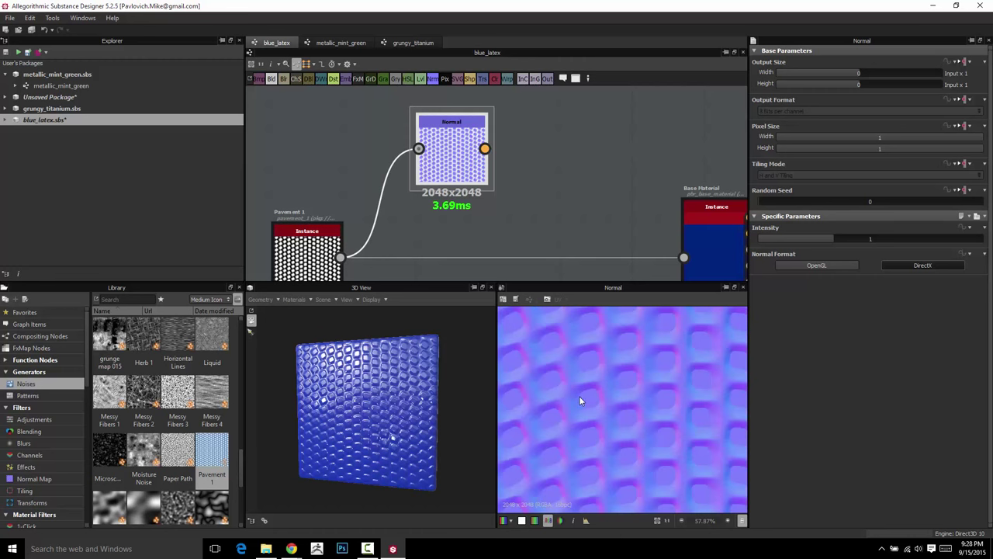
scroll(658, 394, down, 2)
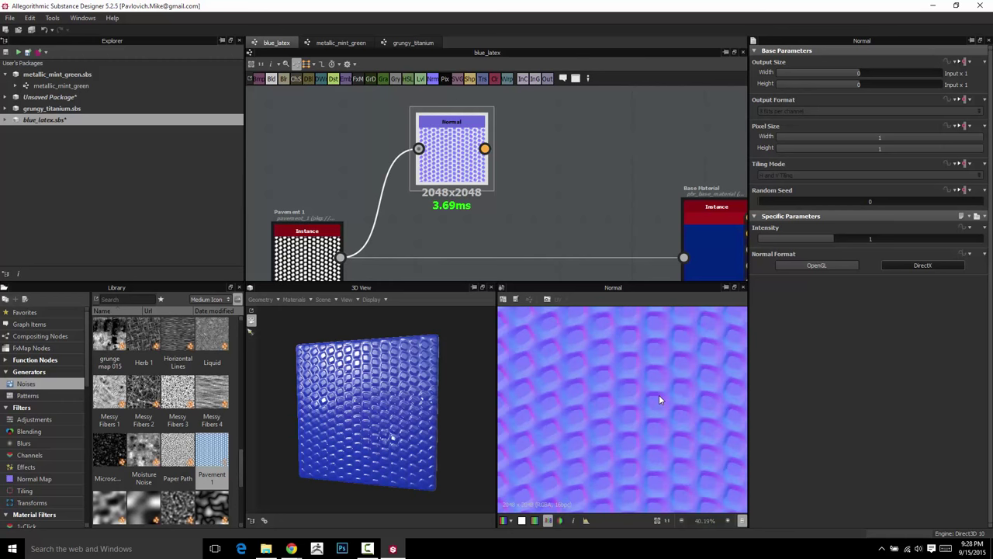
scroll(659, 399, down, 1)
Connect the Normal node's output to the graph's normal output, replacing the Base Material link, and place the node above the Base Material.
scroll(549, 218, down, 5)
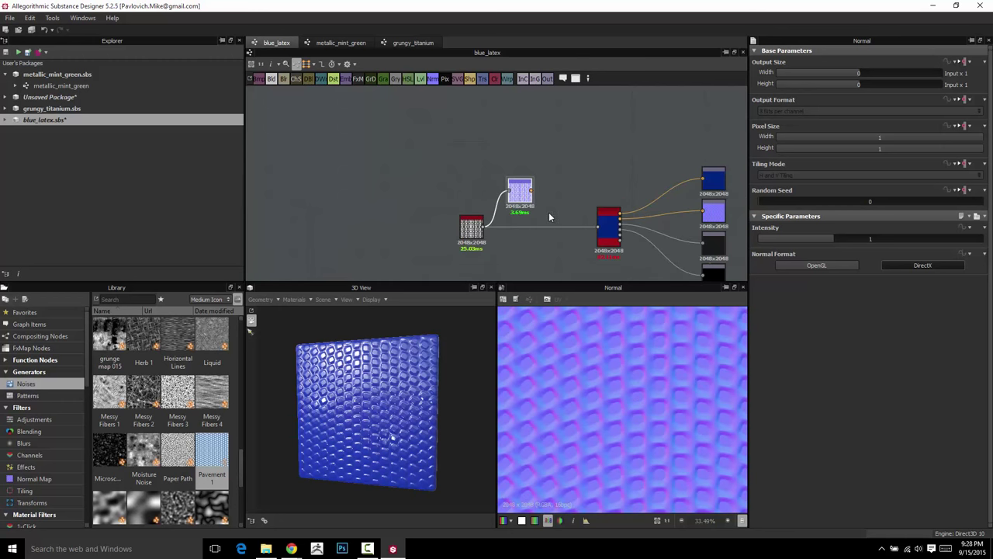
middle_drag(549, 218, 388, 157)
scroll(483, 166, up, 3)
drag(361, 145, 607, 175)
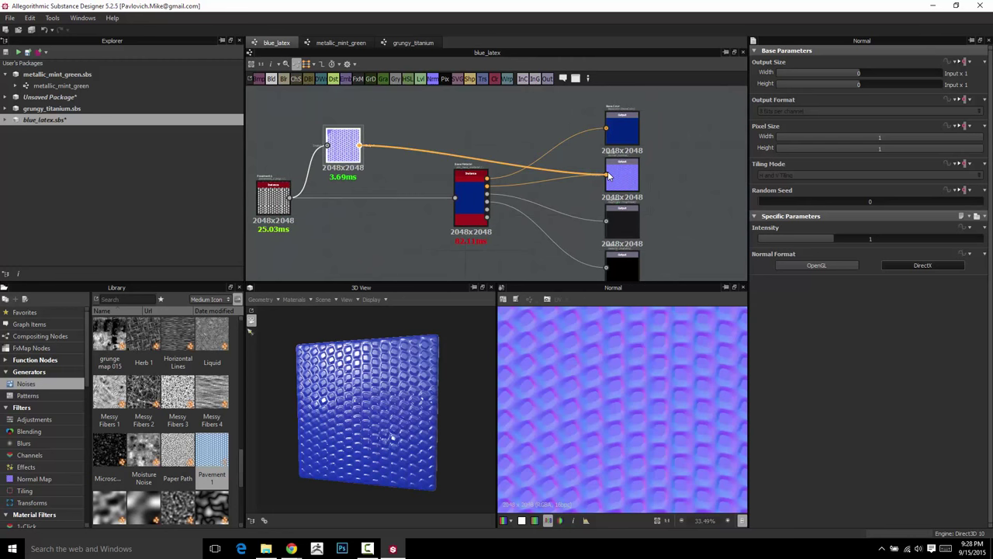
drag(353, 160, 422, 154)
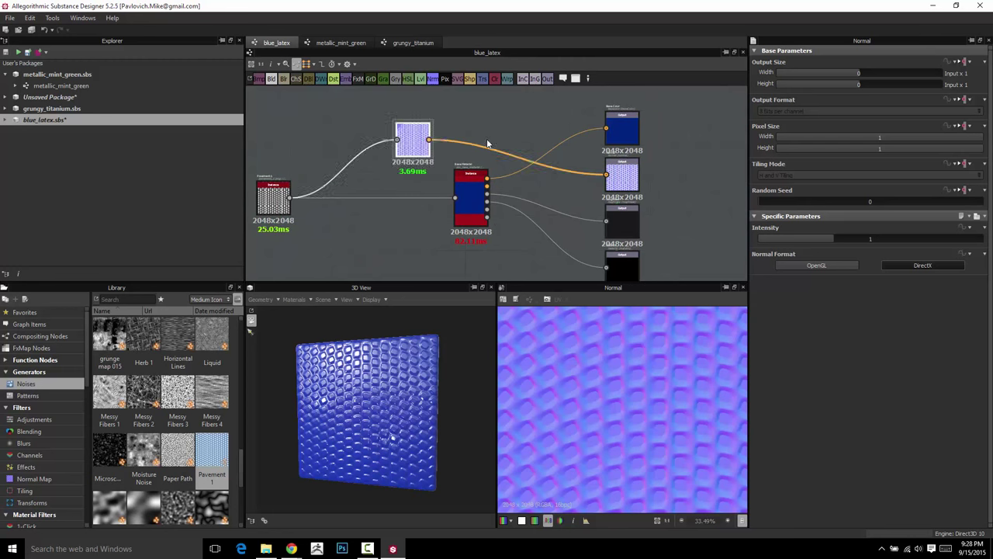
Show the graph outputs in the 3D view and inspect the relief on the mesh up close.
right_click(666, 155)
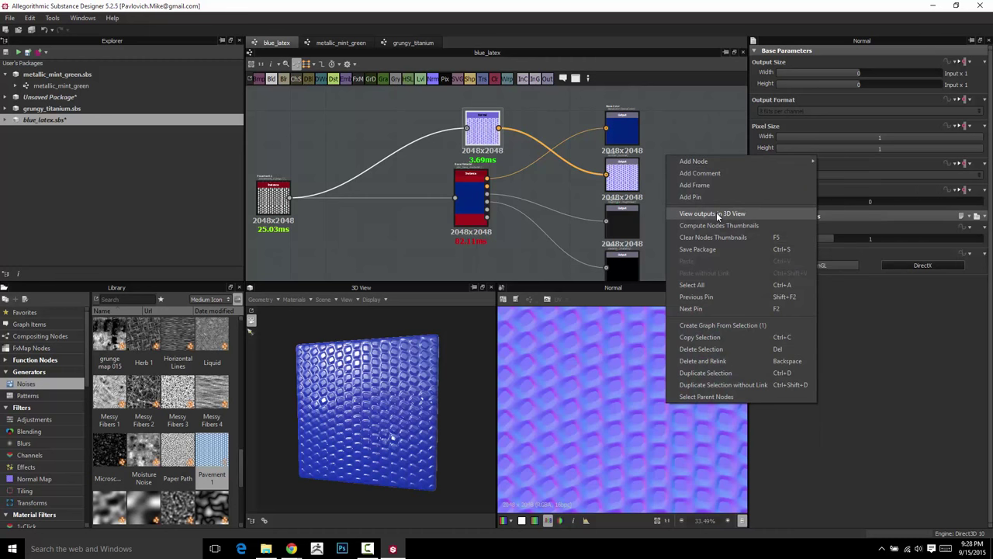
click(717, 214)
drag(375, 392, 353, 391)
scroll(352, 391, up, 3)
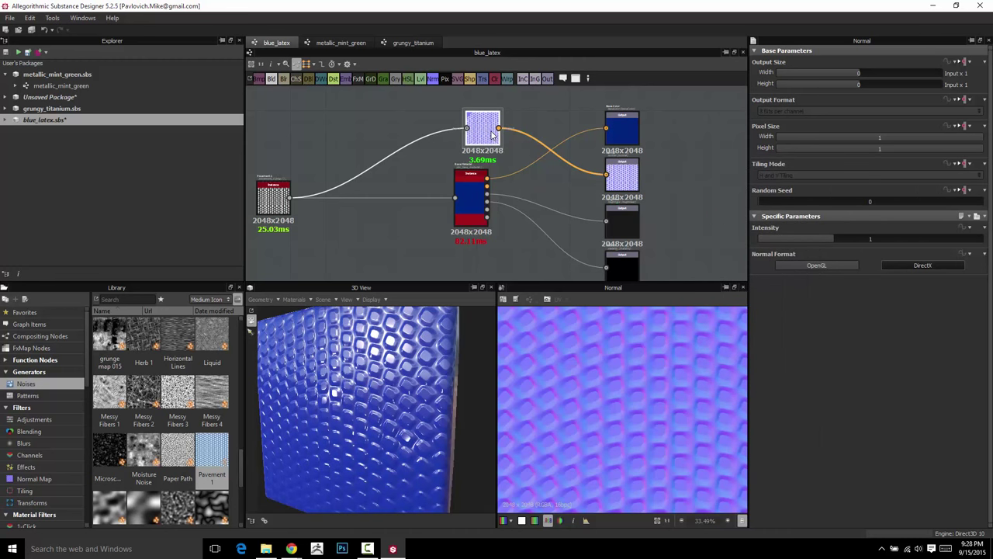
Compare the OpenGL and DirectX formats of the Normal node on the 3D mesh, finishing on DirectX.
click(829, 266)
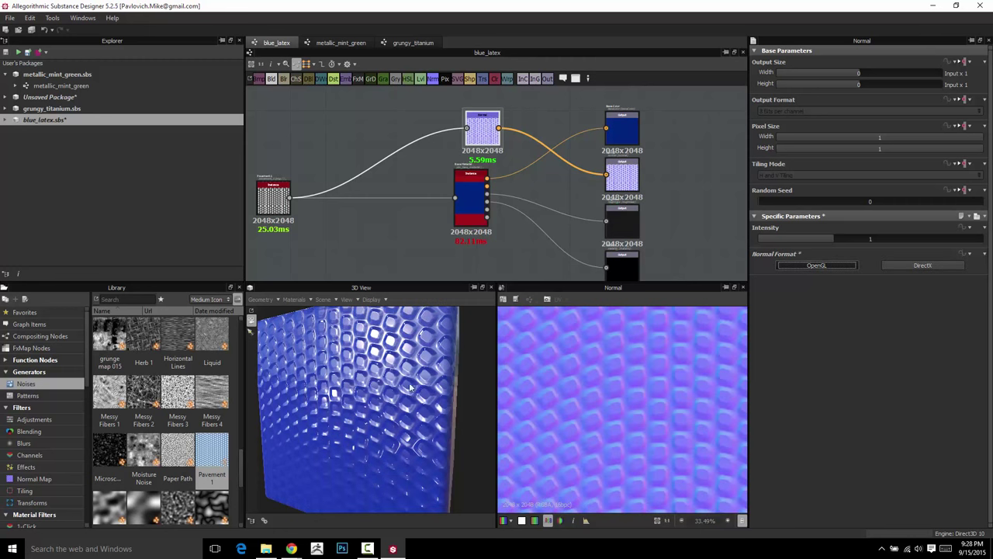
drag(361, 368, 384, 386)
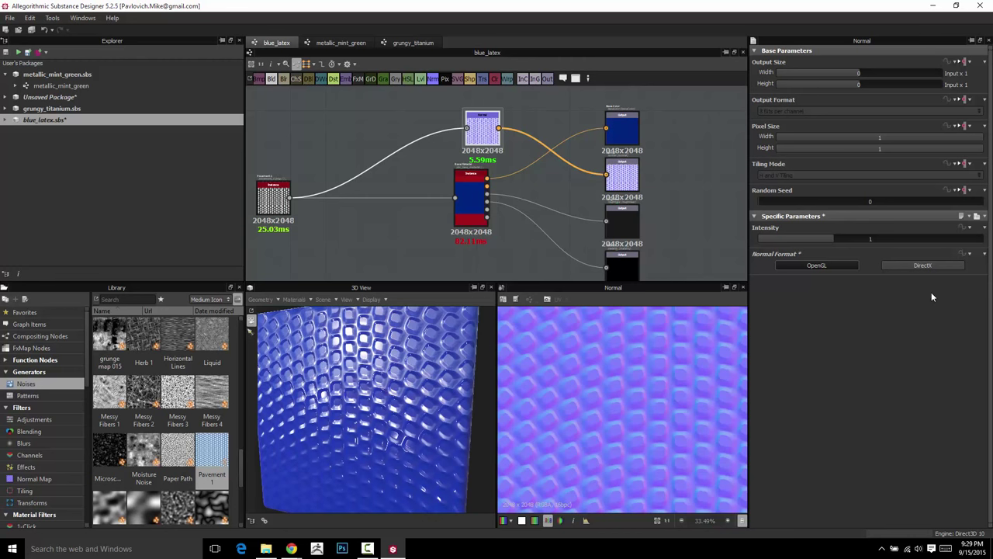
click(924, 265)
click(844, 268)
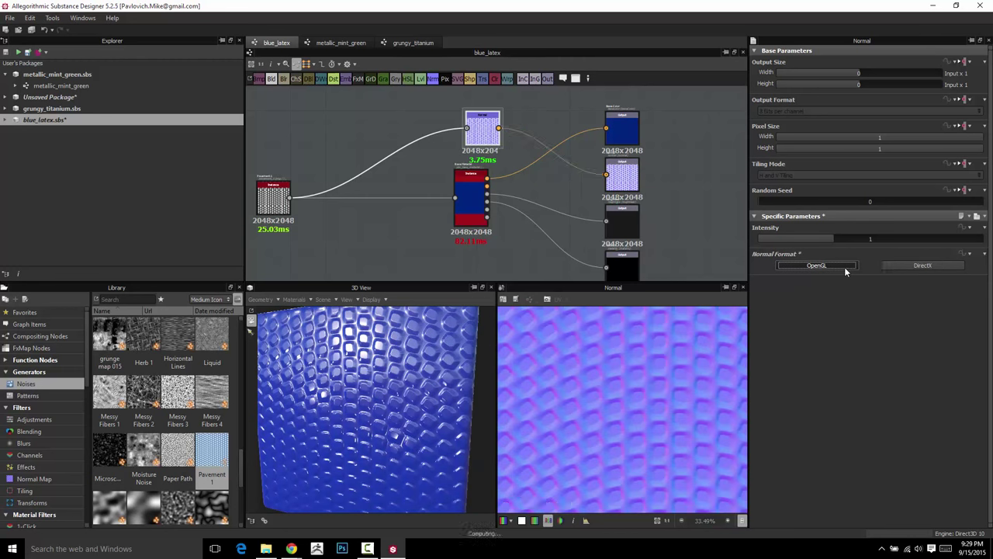
click(918, 265)
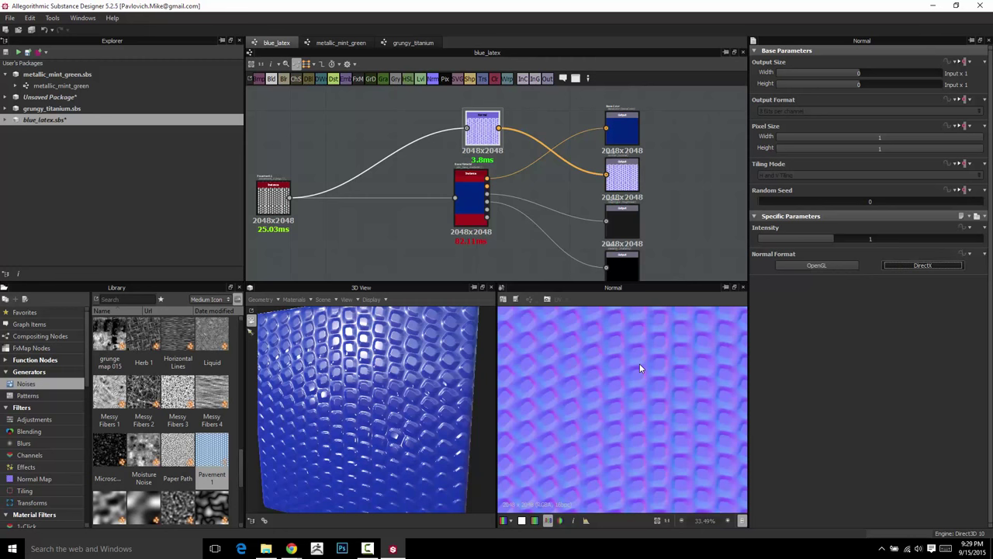
In the default 3D material's settings, set DirectX Normal to False for comparison and return it to True.
drag(362, 391, 354, 391)
click(298, 301)
mouse_move(302, 311)
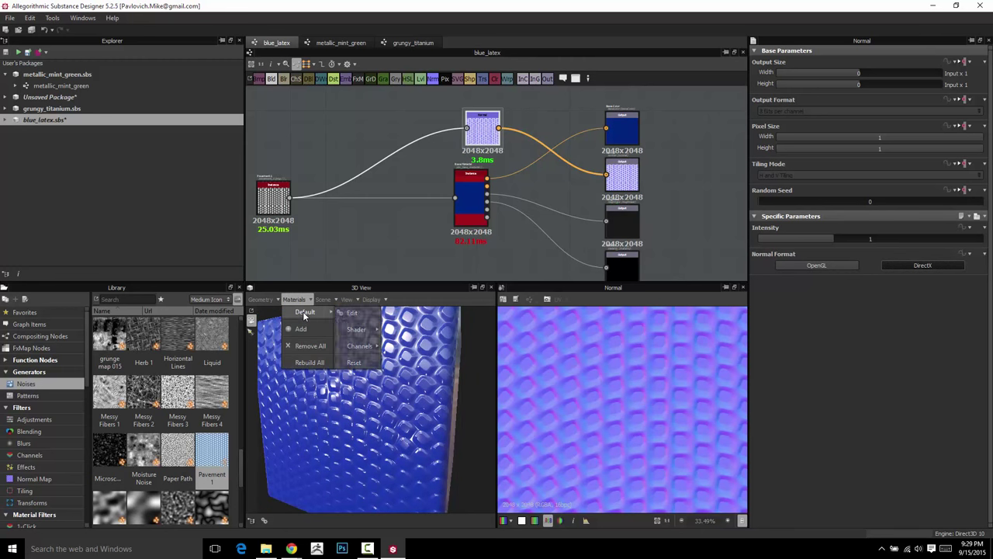
click(349, 315)
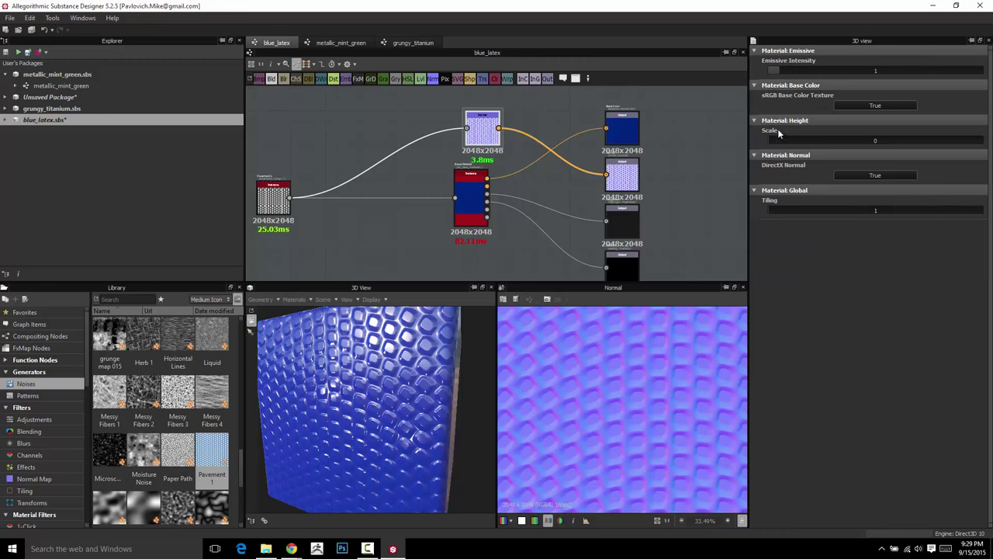
click(867, 177)
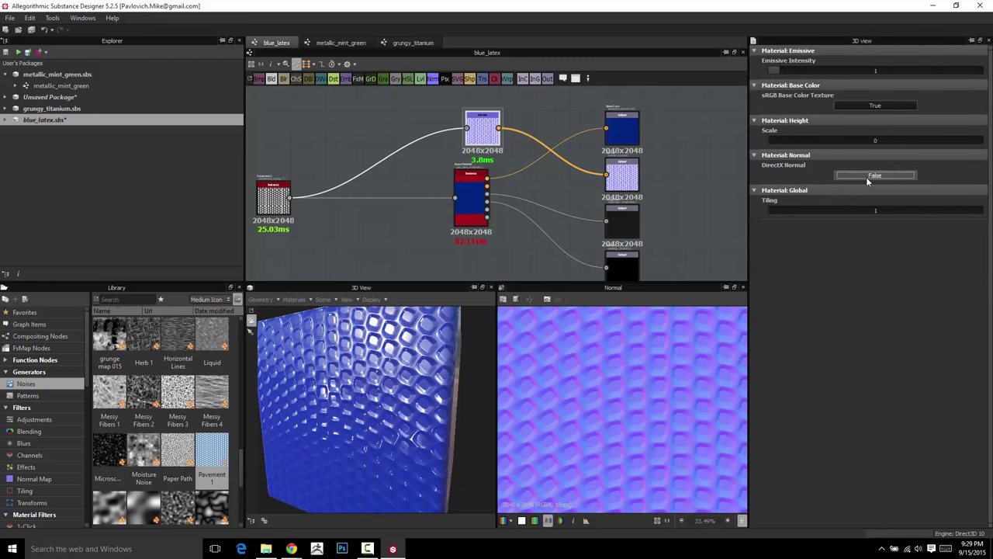
click(867, 177)
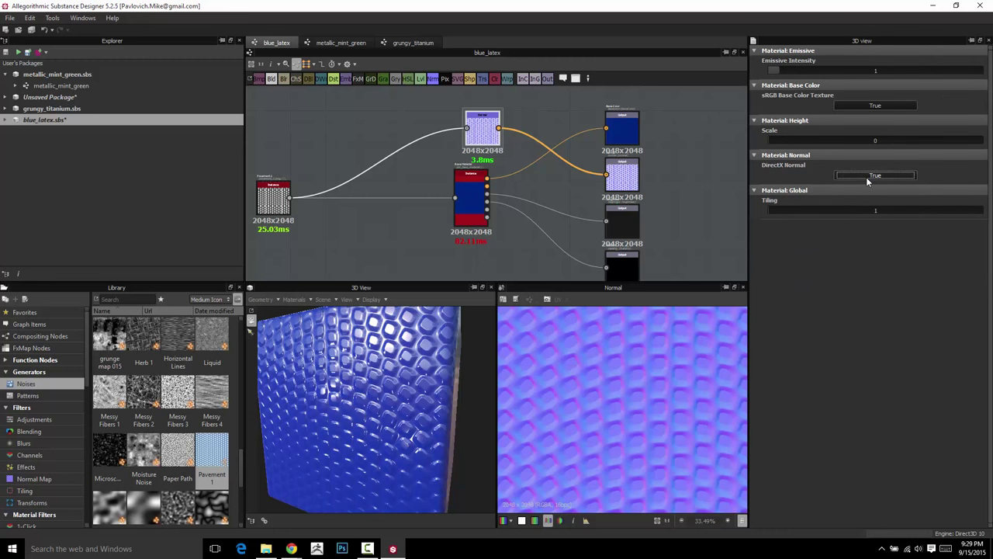
Set the Normal node's intensity to 0.53 and display the normal output in the 2D view.
double_click(474, 130)
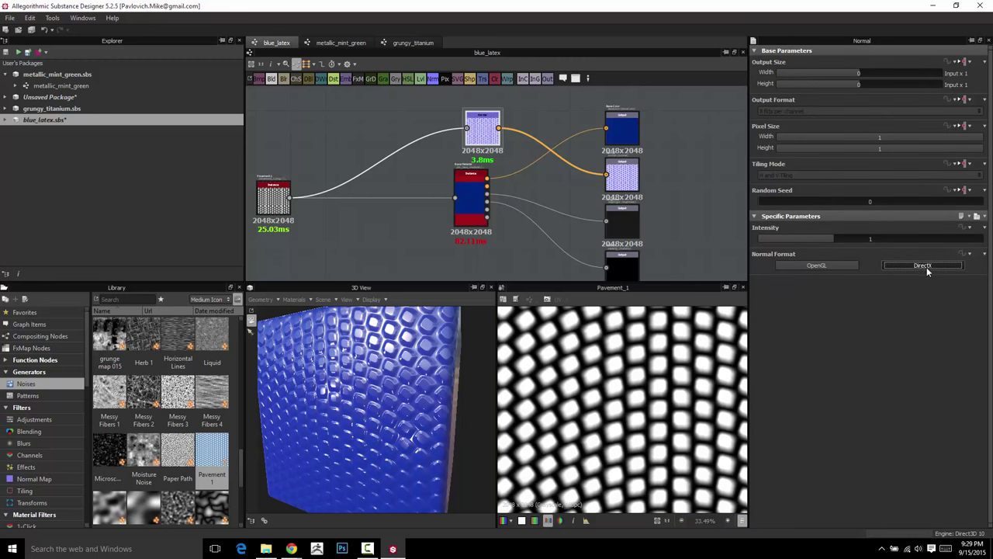
mouse_move(835, 238)
mouse_down()
mouse_move(936, 243)
mouse_move(770, 248)
mouse_move(791, 246)
mouse_up()
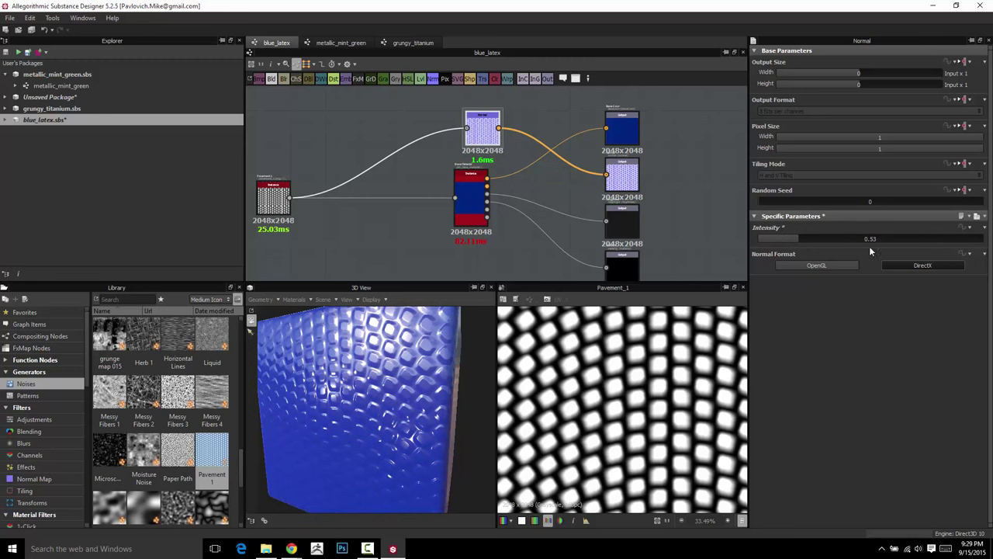
double_click(623, 174)
Open the default 3D material's settings for editing.
click(310, 301)
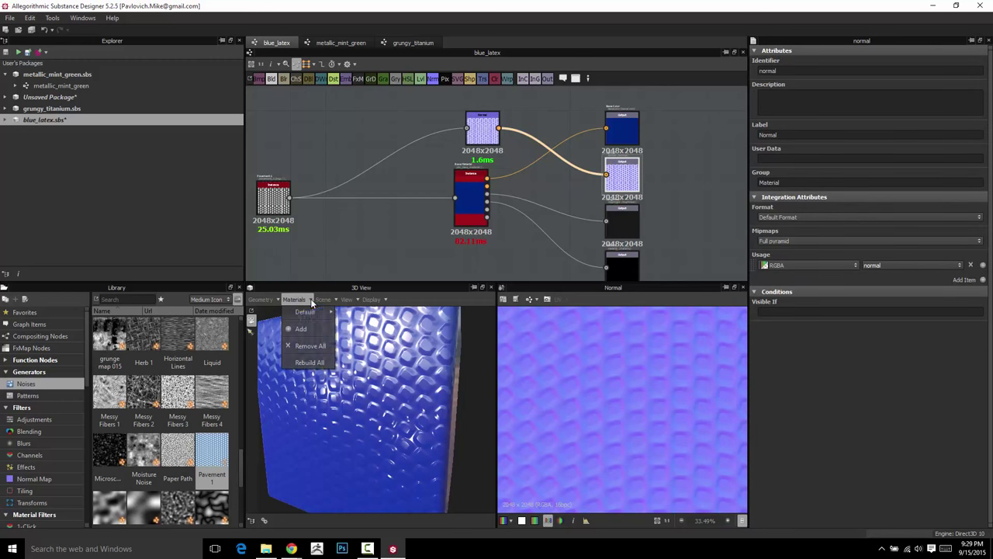
click(325, 321)
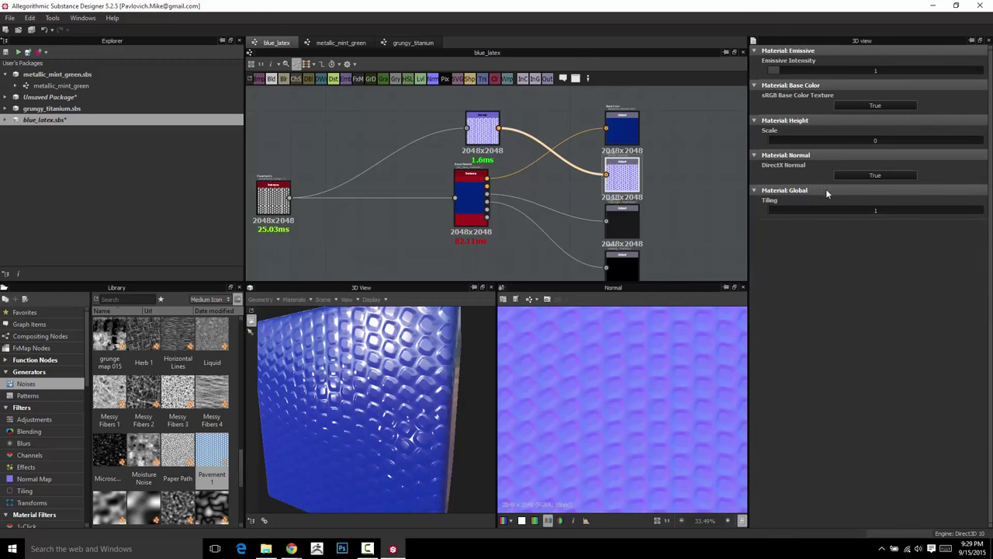